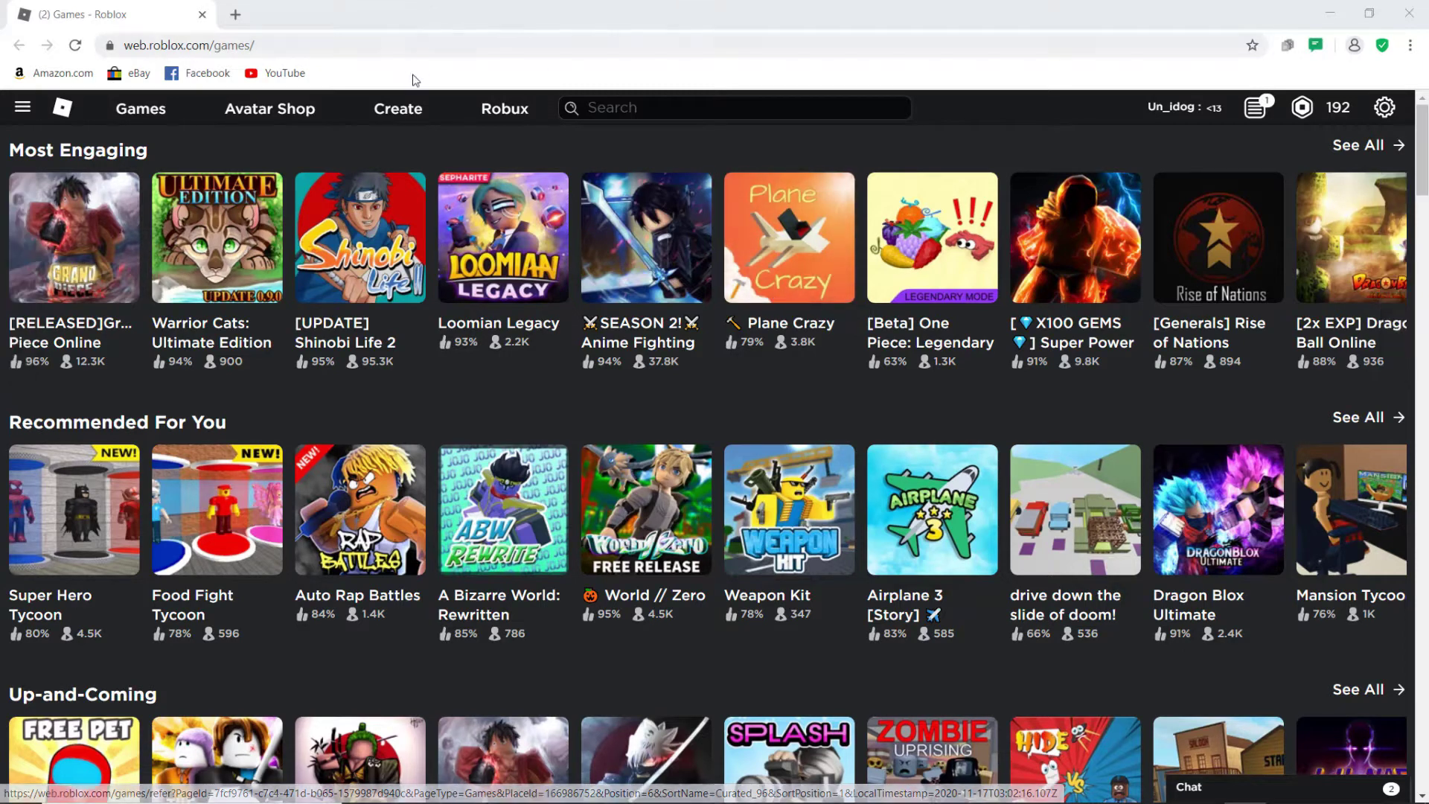
- Create a new game from the Baseplate template and open it for editing in Roblox Studio
click(418, 119)
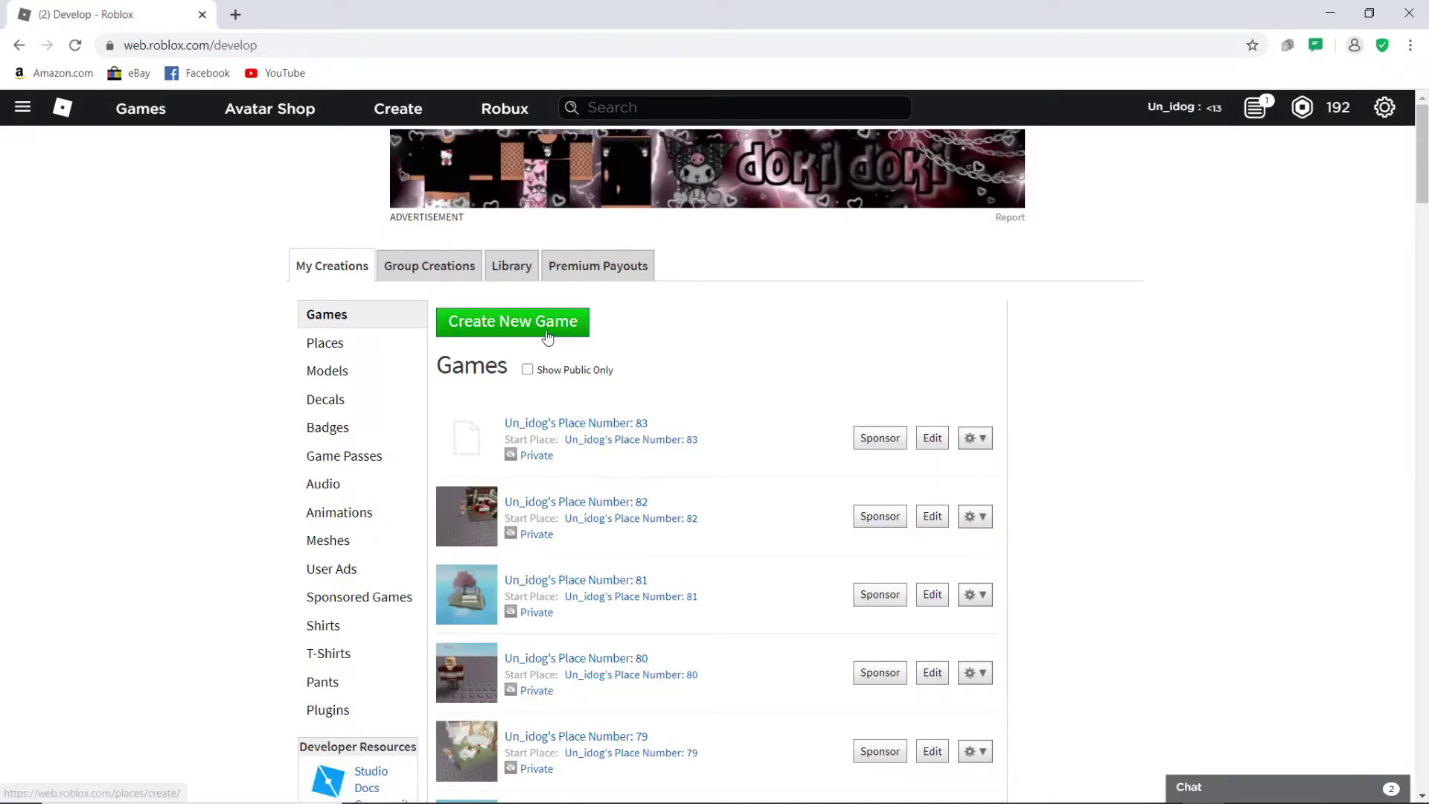
click(548, 335)
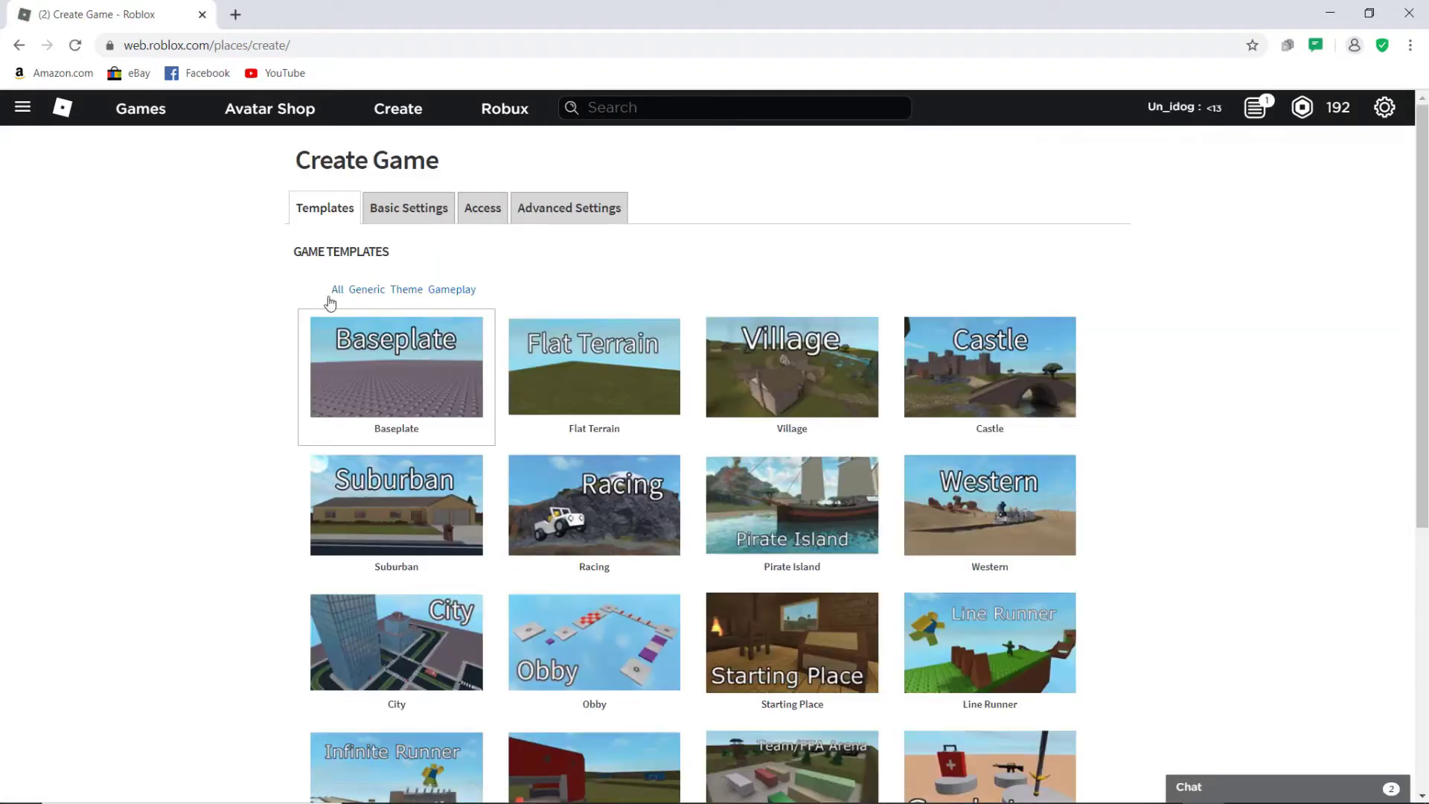
scroll(554, 346, down, 6)
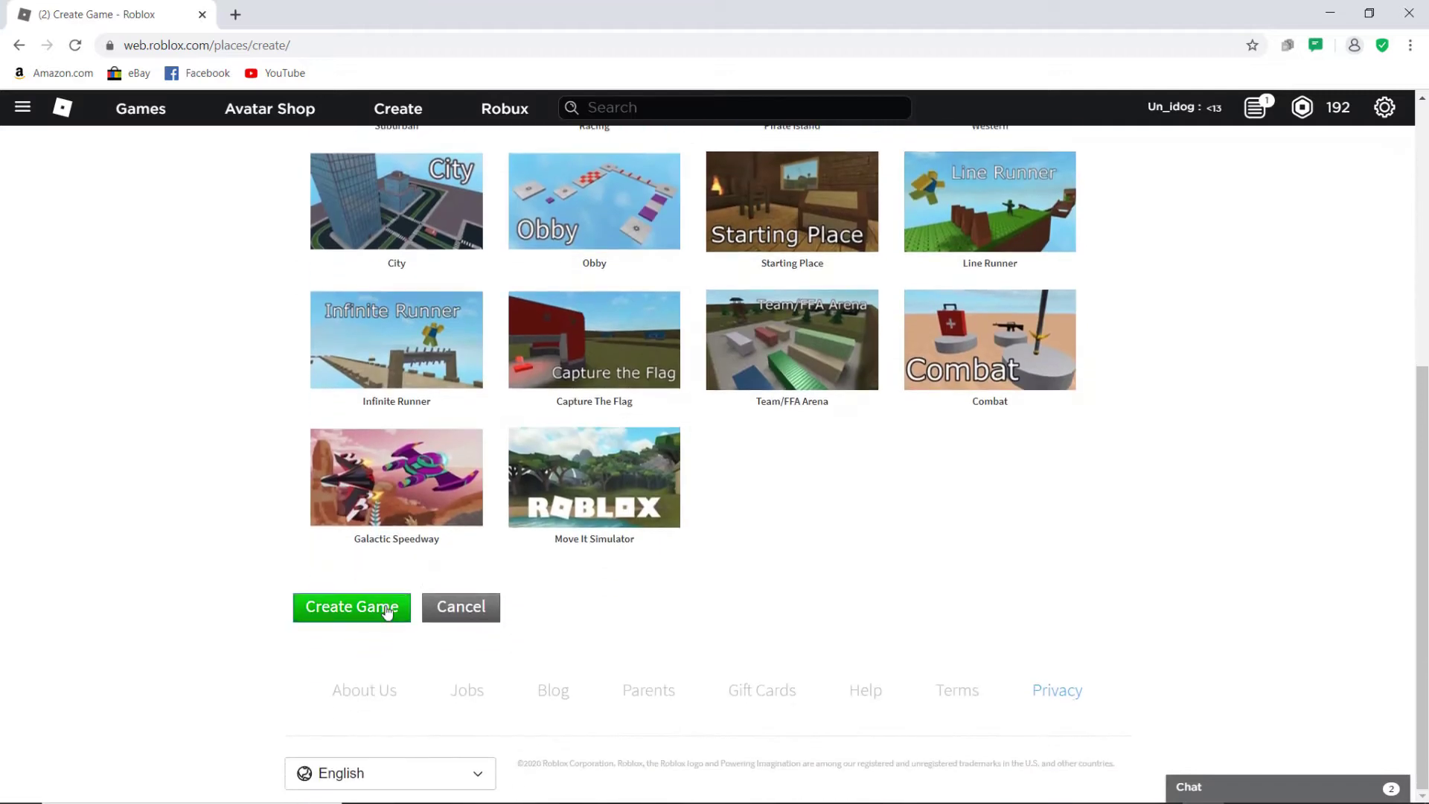
click(387, 609)
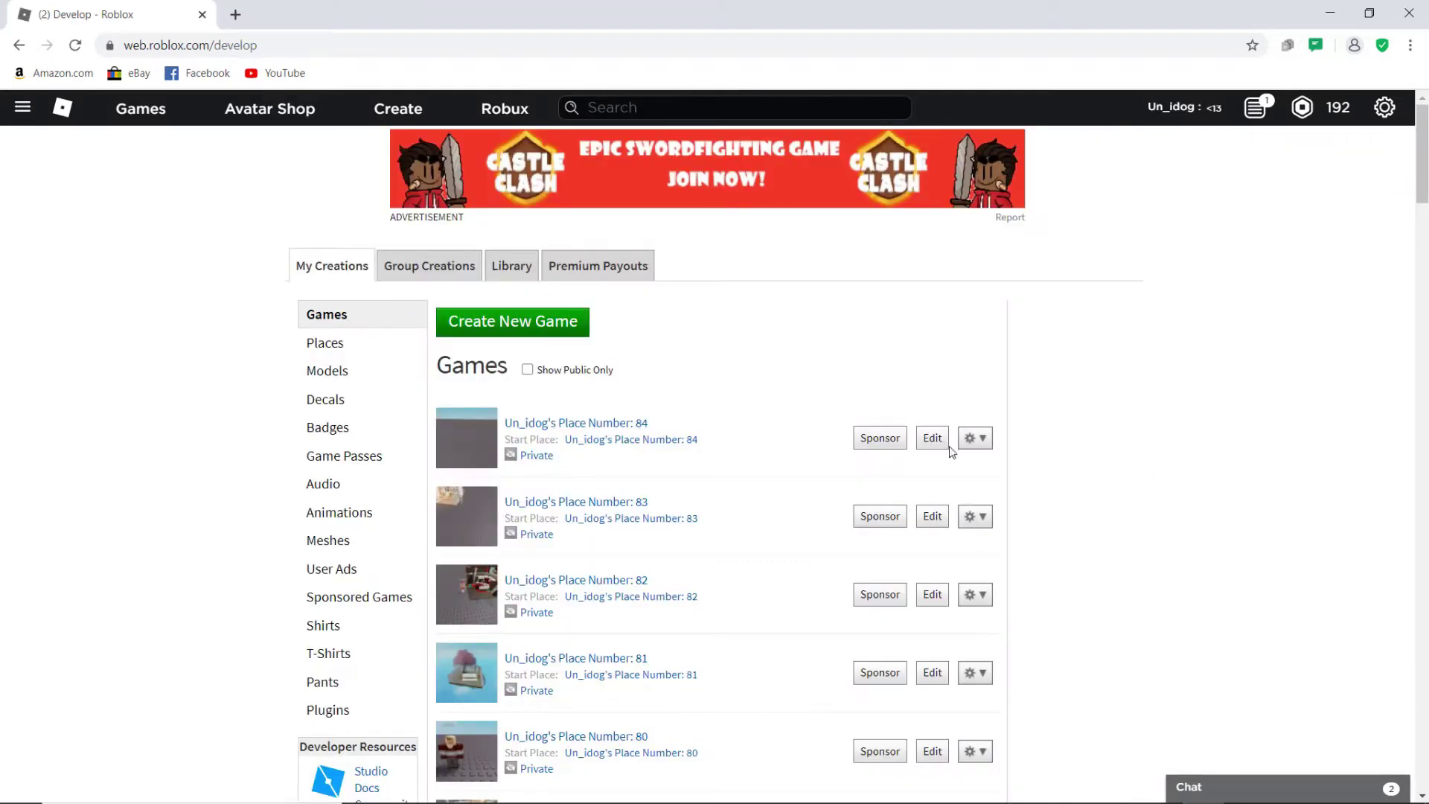
click(933, 439)
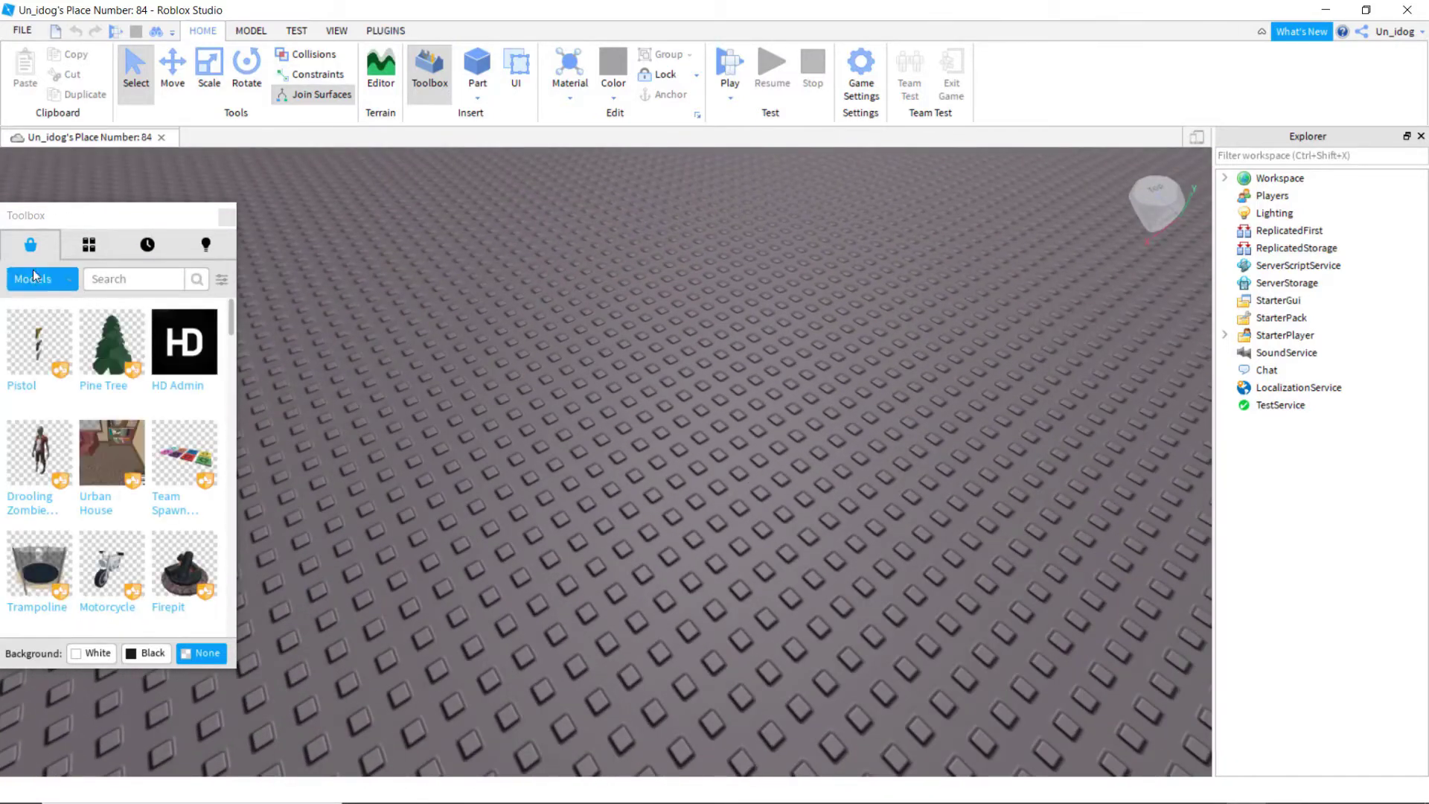
- Search the Toolbox's Plugins category for "load character"
click(384, 31)
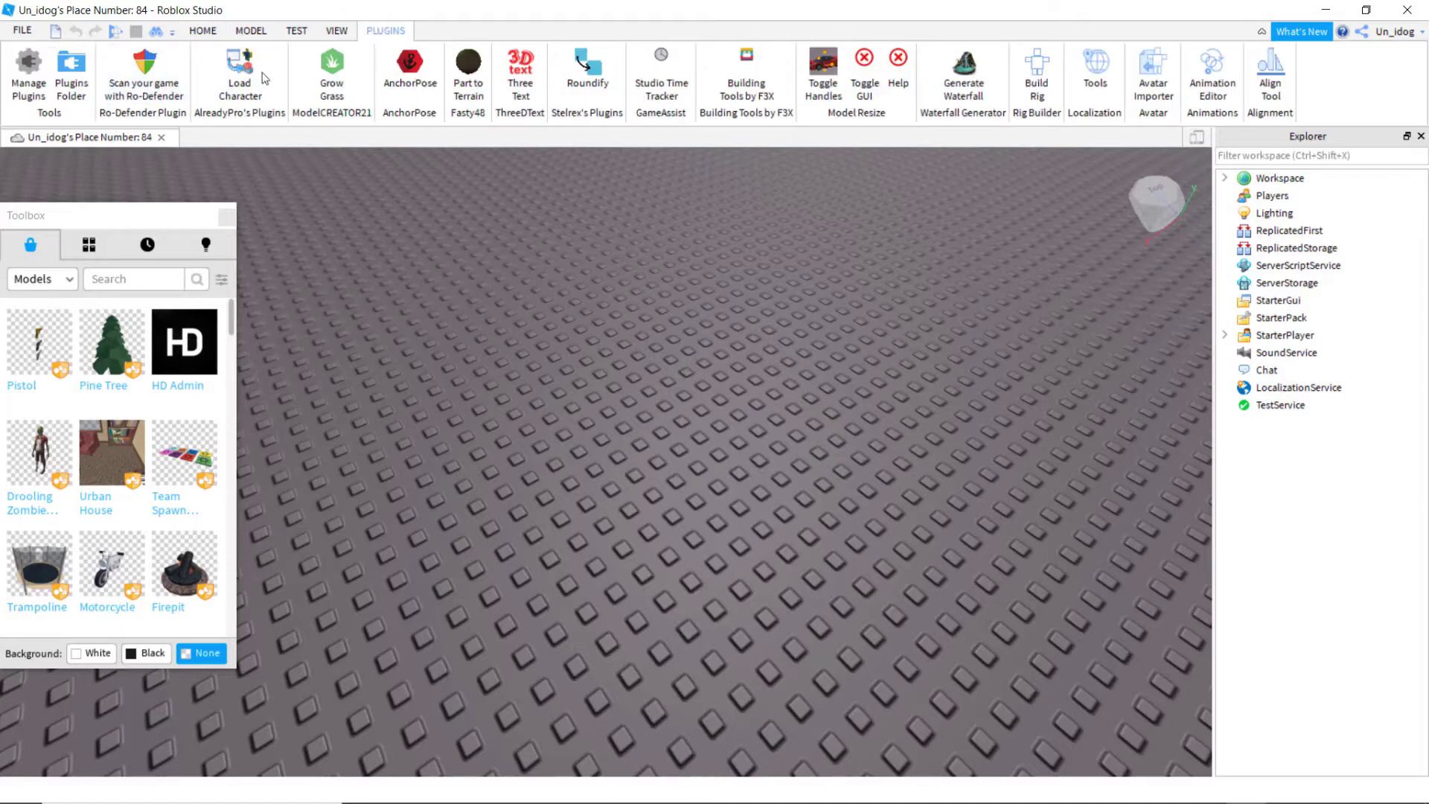
click(98, 283)
click(52, 280)
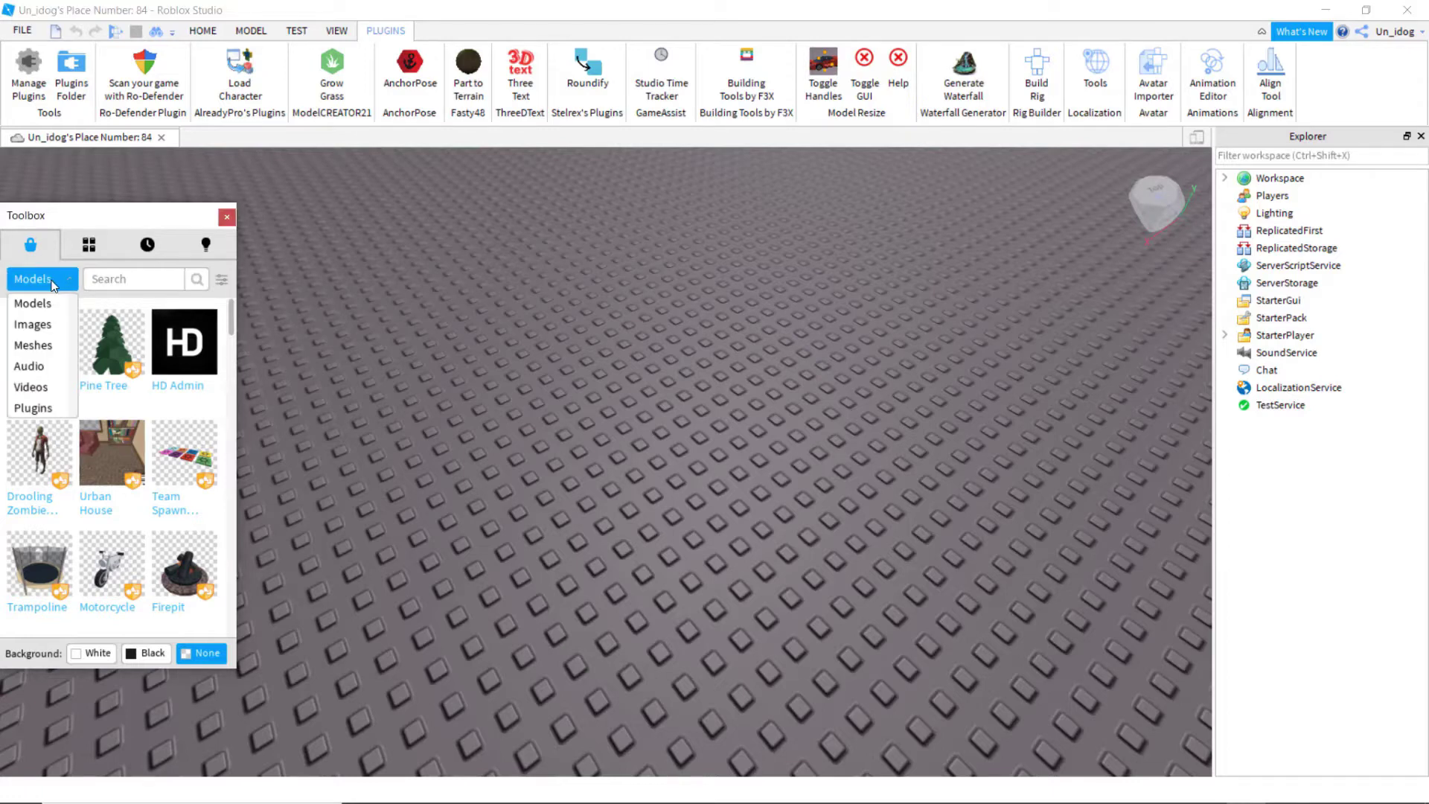
click(37, 409)
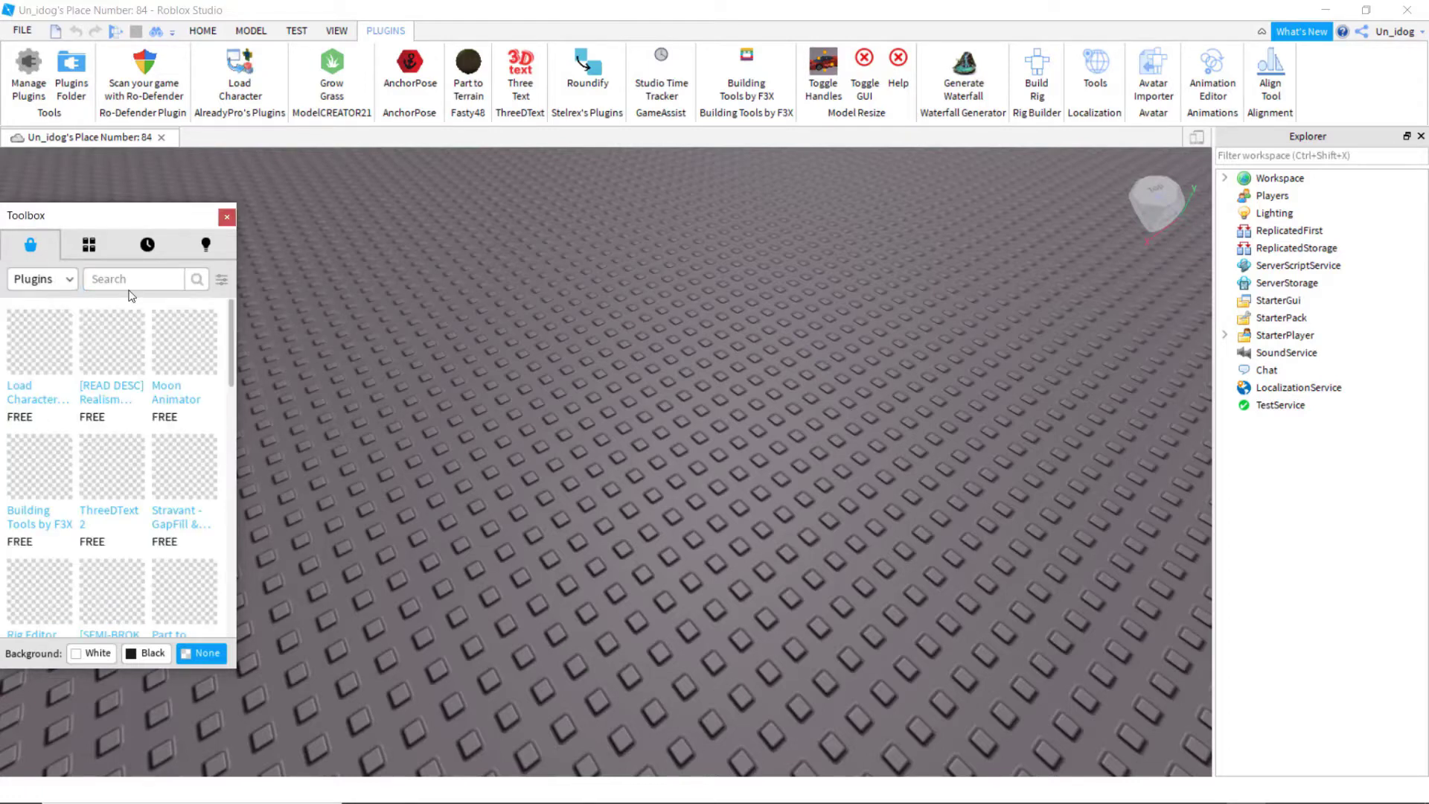
mouse_move(33, 403)
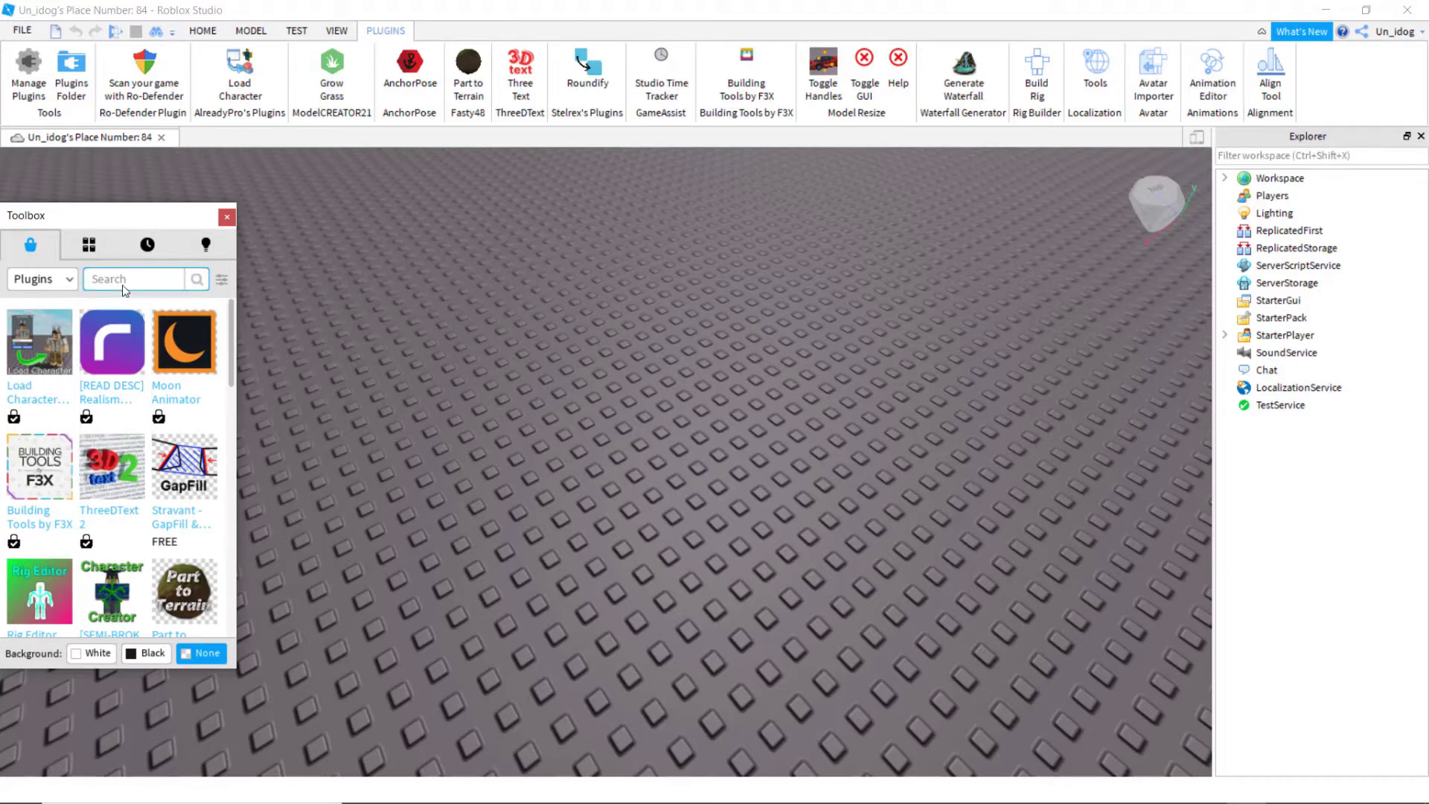
text(lo)
text(ad character)
key(Return)
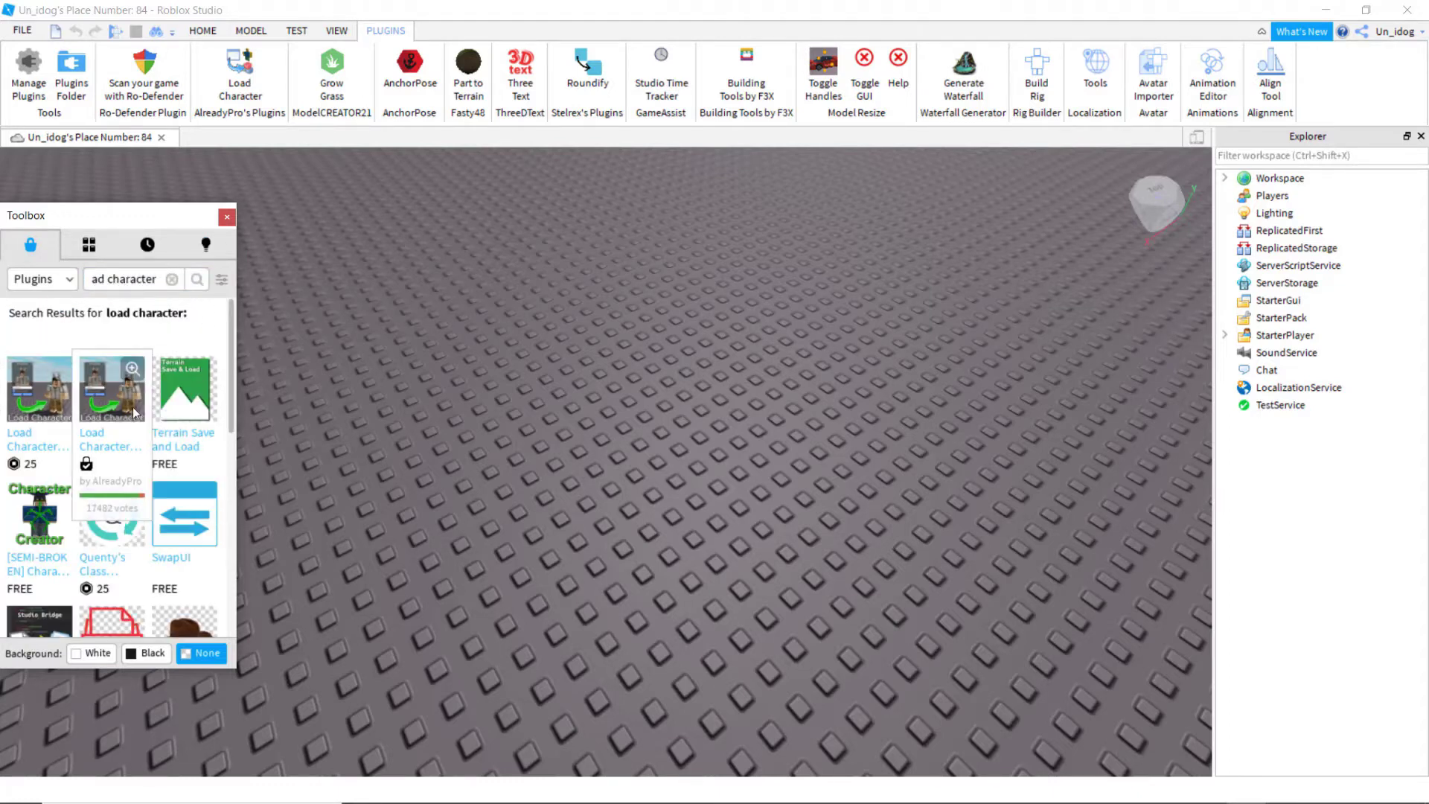
mouse_move(125, 409)
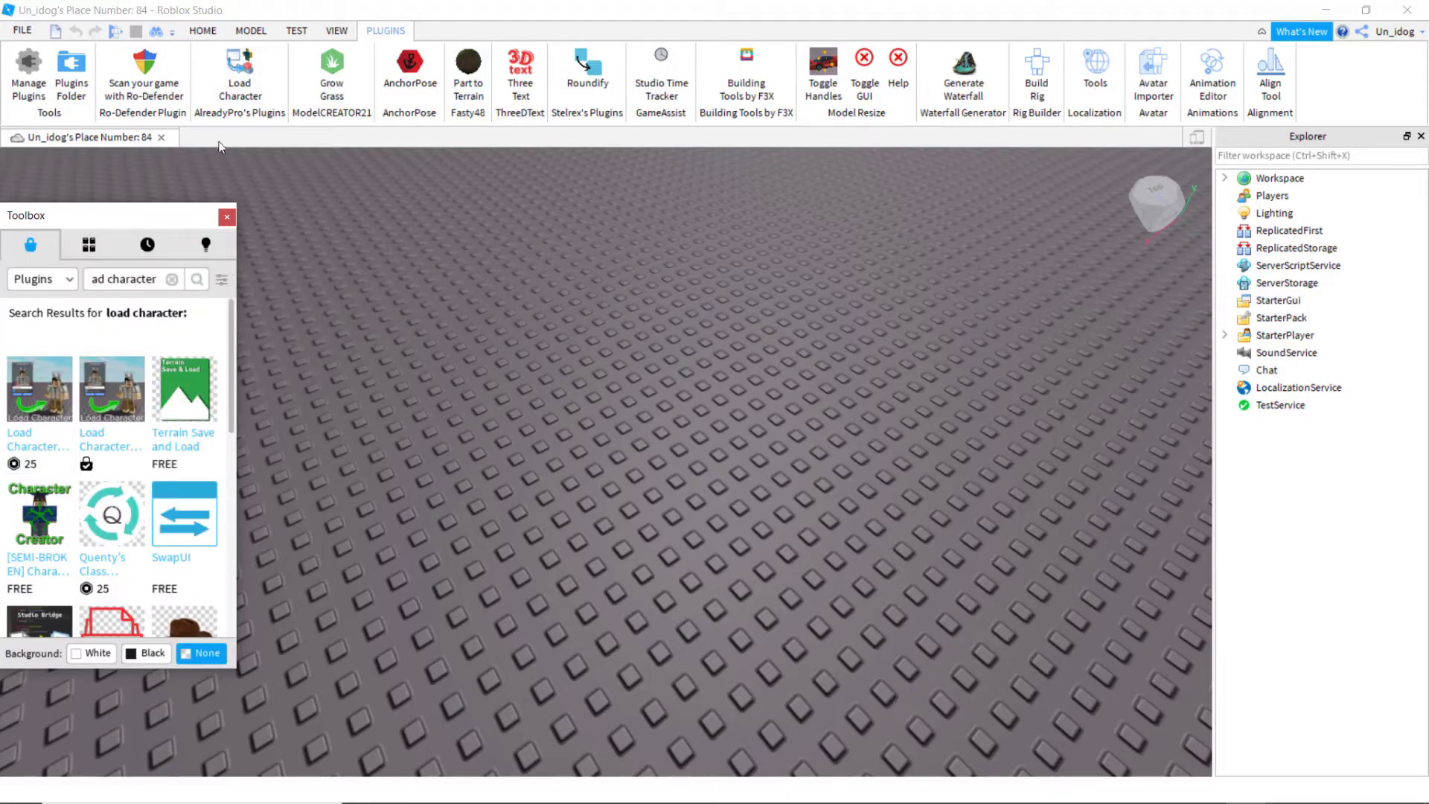
- Use the Load Character plugin to spawn an R6 avatar for the signed-in account's username
click(256, 75)
double_click(329, 531)
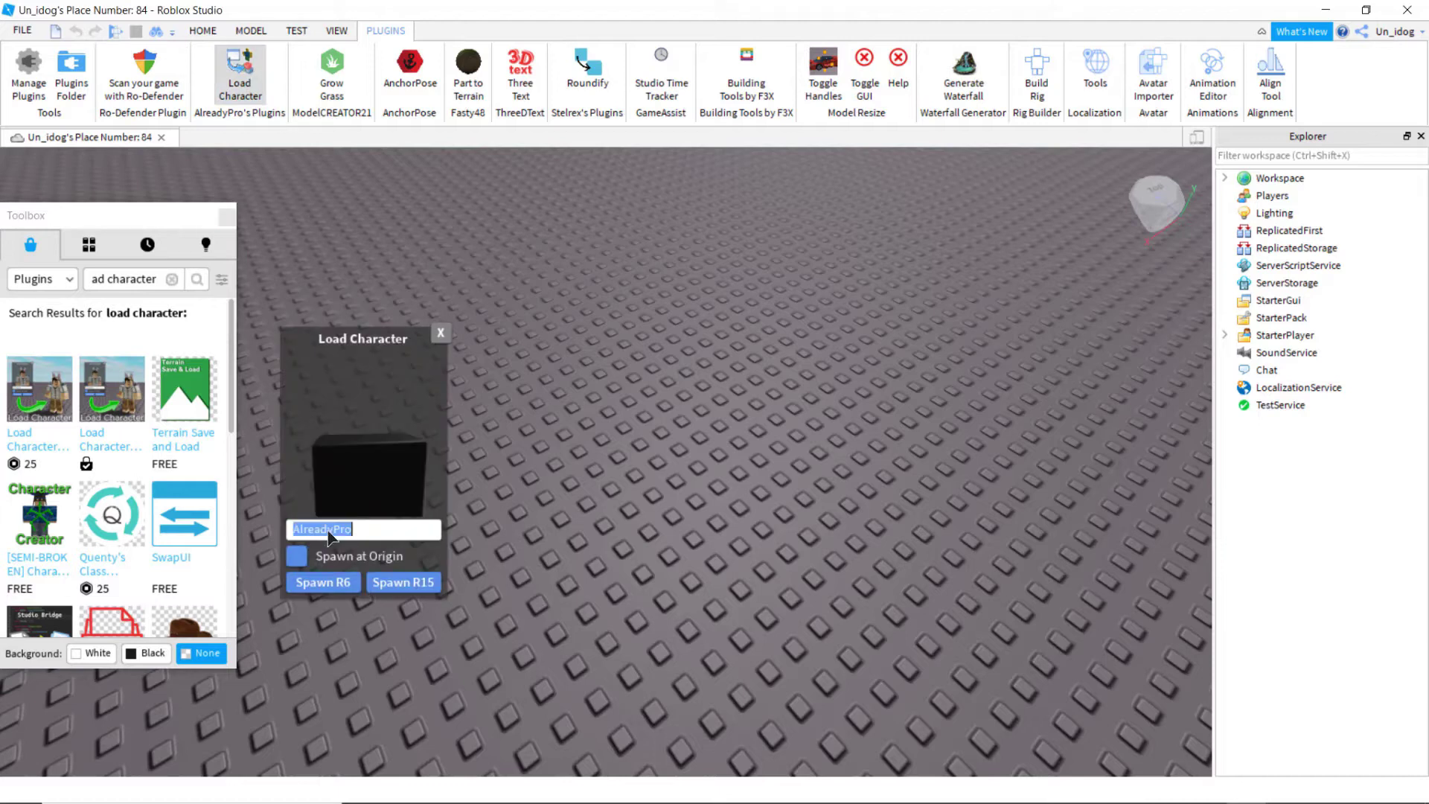
key(BackSpace)
text(Un_idog)
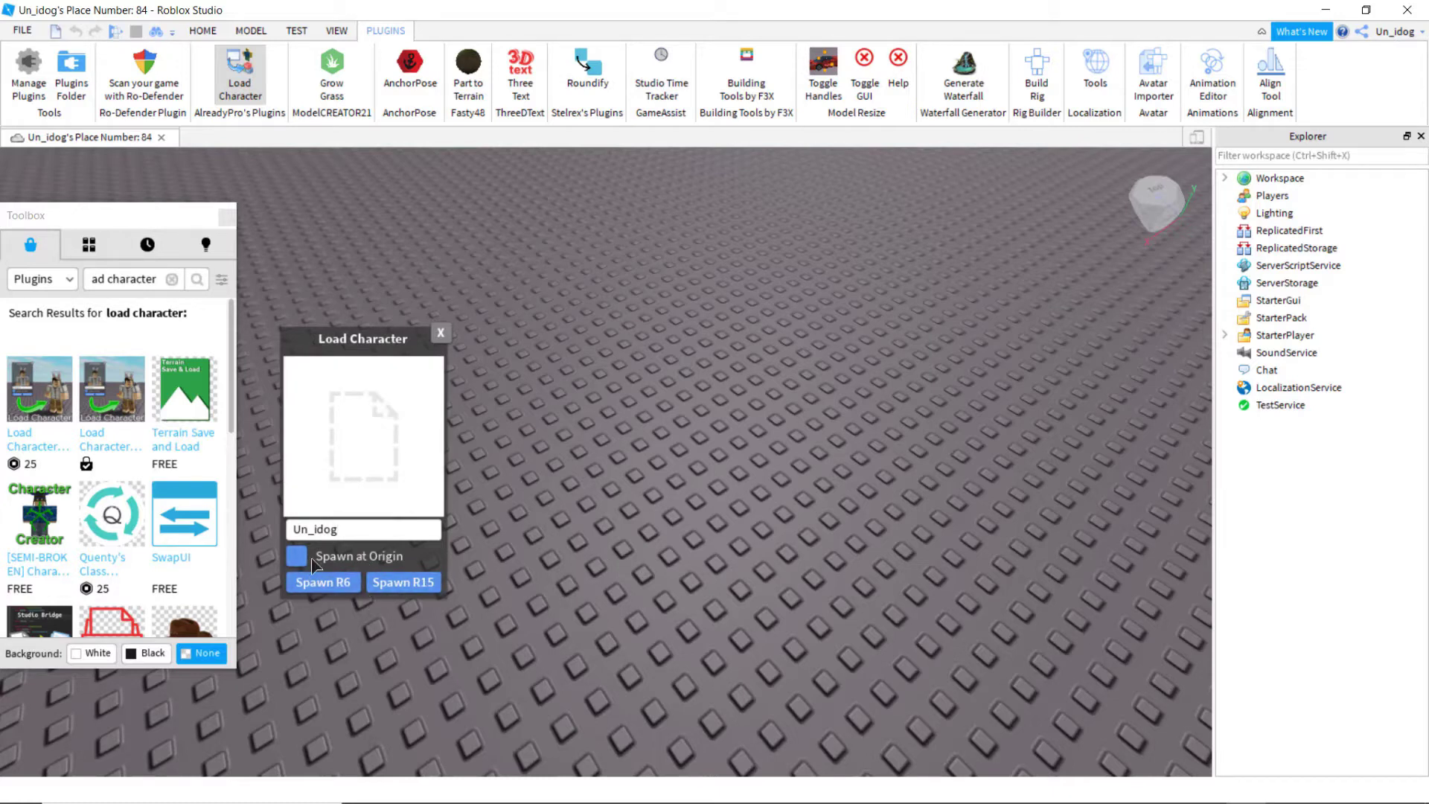
text(sdsa)
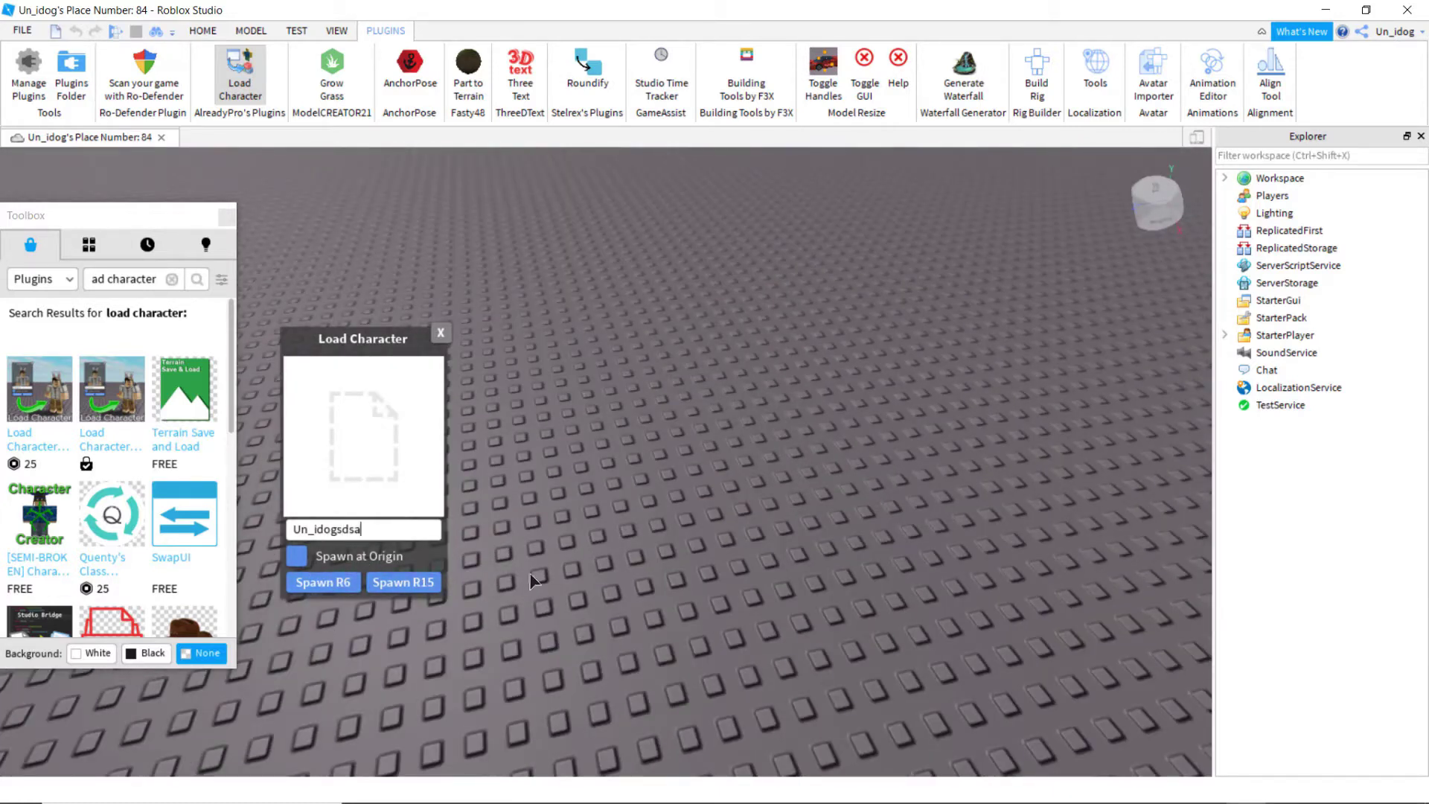
key(BackSpace)
scroll(617, 581, down, 3)
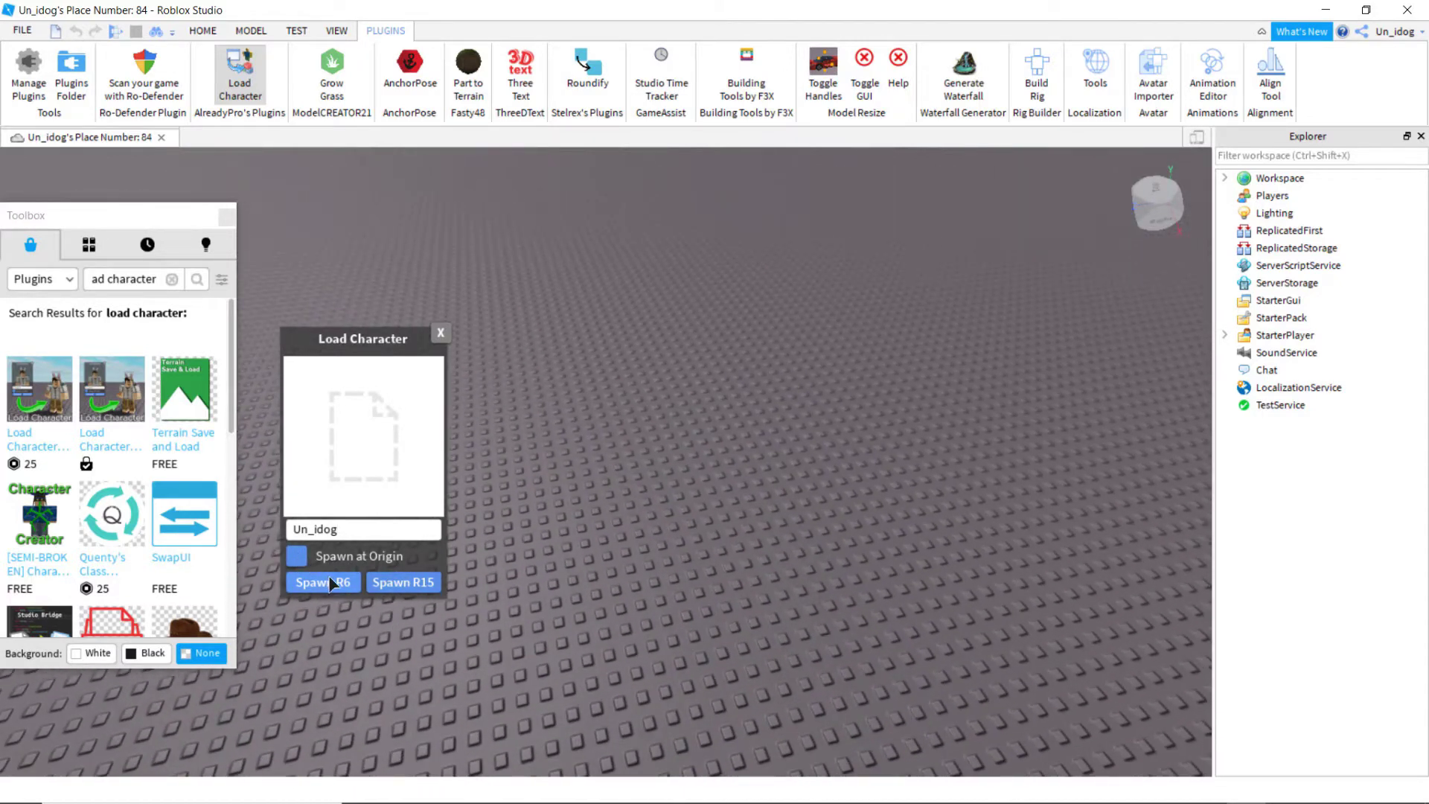
click(328, 584)
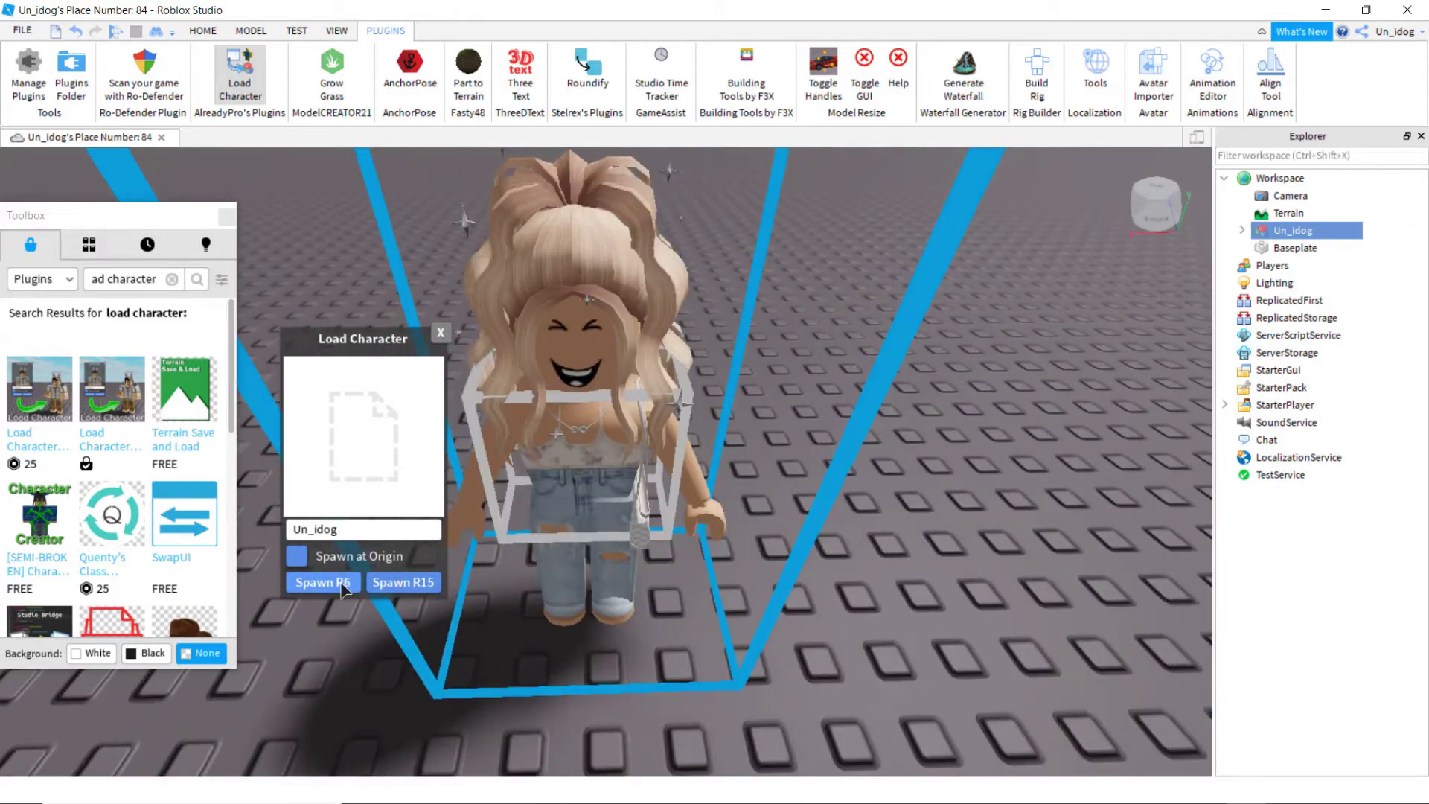
click(399, 587)
right_drag(698, 600, 272, 325)
scroll(698, 597, up, 3)
scroll(698, 596, down, 5)
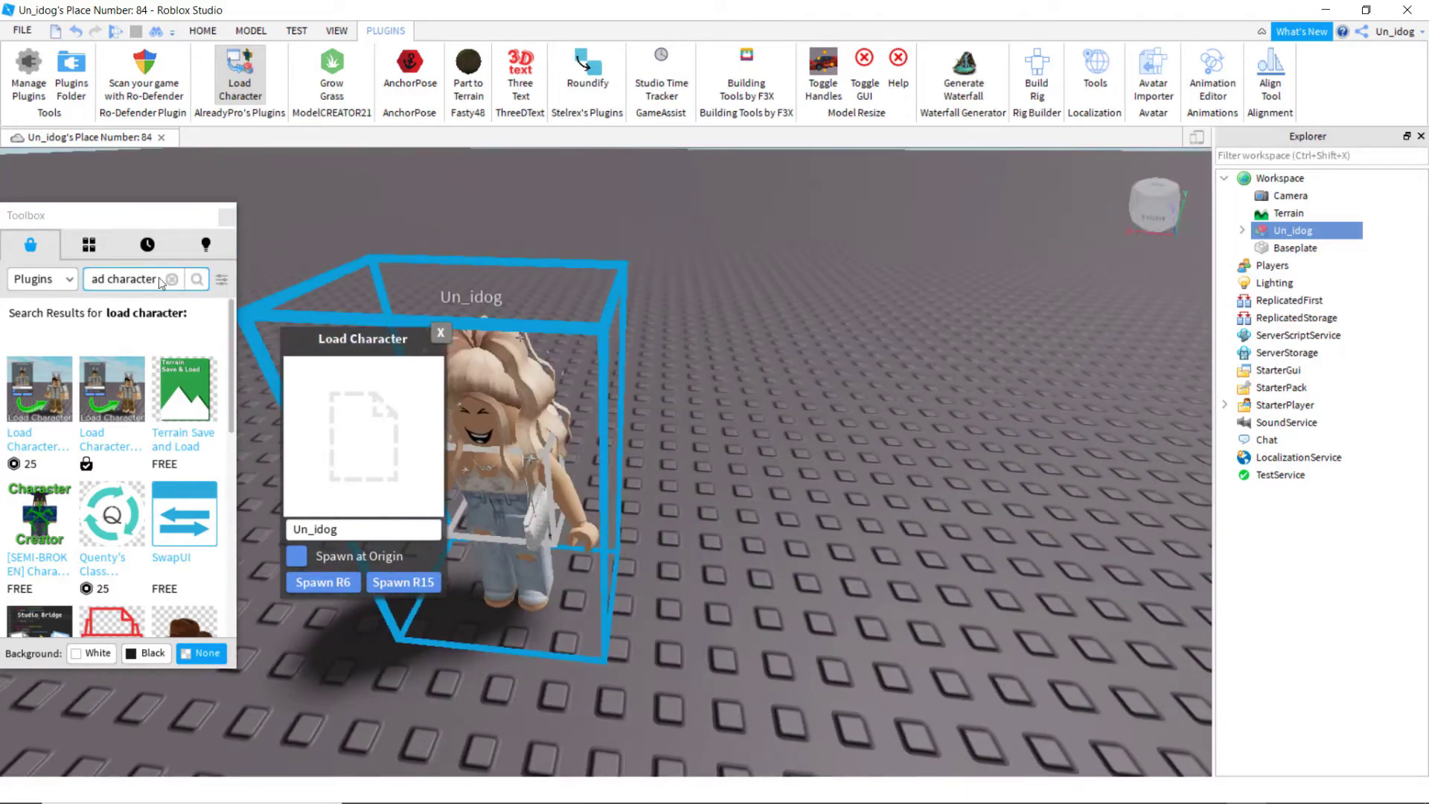
- Close the Load Character window and switch the Toolbox from plugins back to browsing Models
click(172, 280)
text(a)
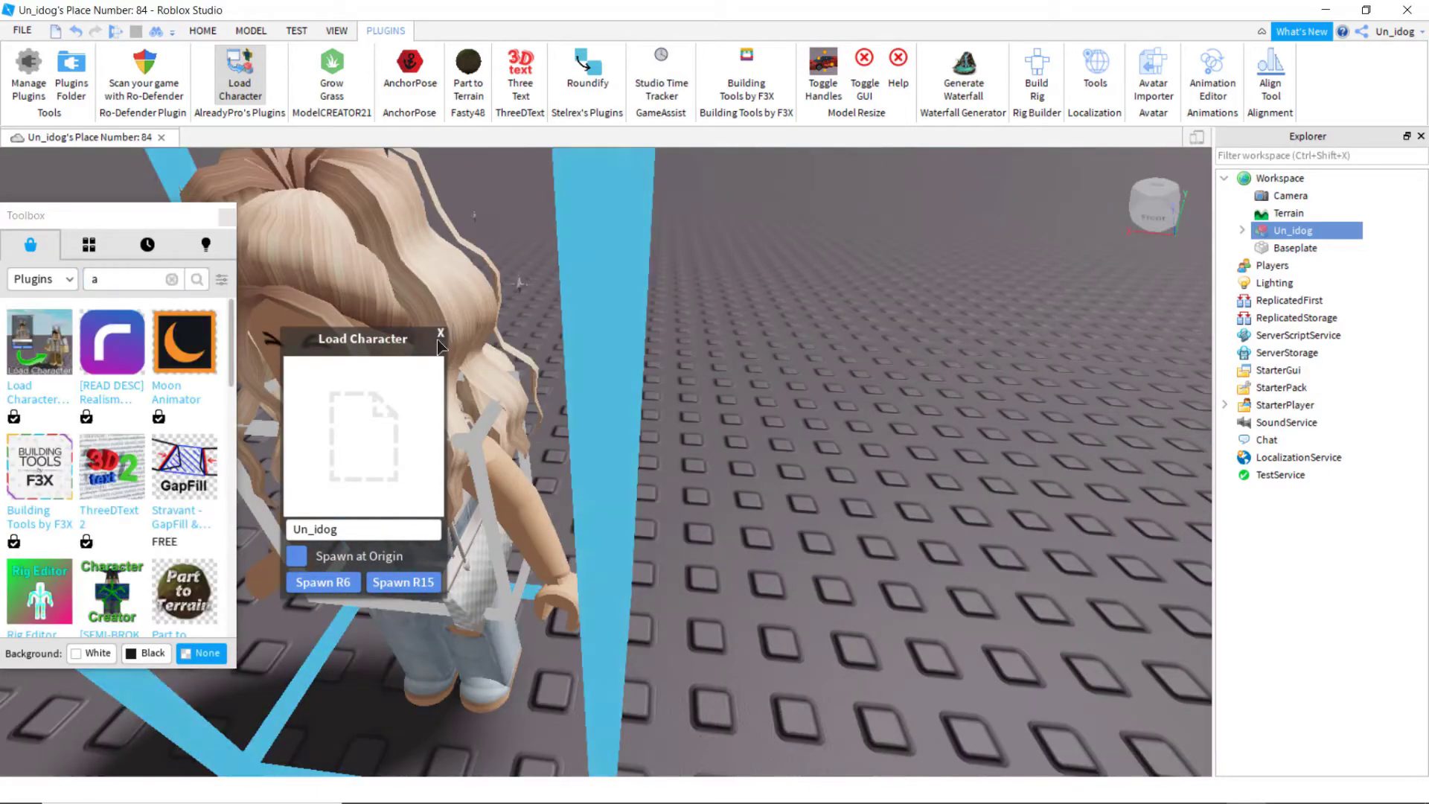
click(440, 335)
click(64, 281)
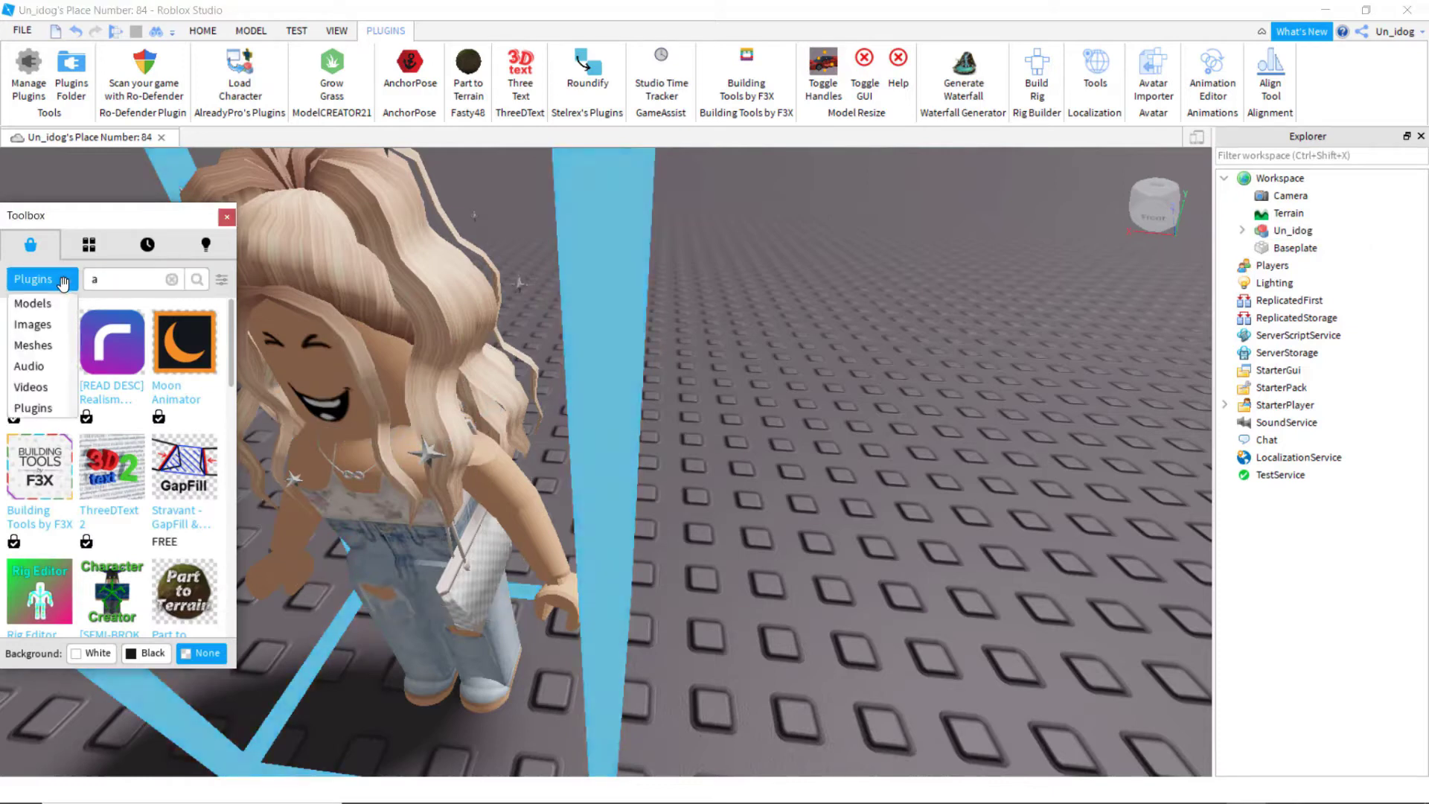
click(32, 303)
right_drag(551, 447, 564, 387)
scroll(564, 385, down, 4)
scroll(564, 387, up, 2)
click(225, 283)
click(137, 335)
click(100, 282)
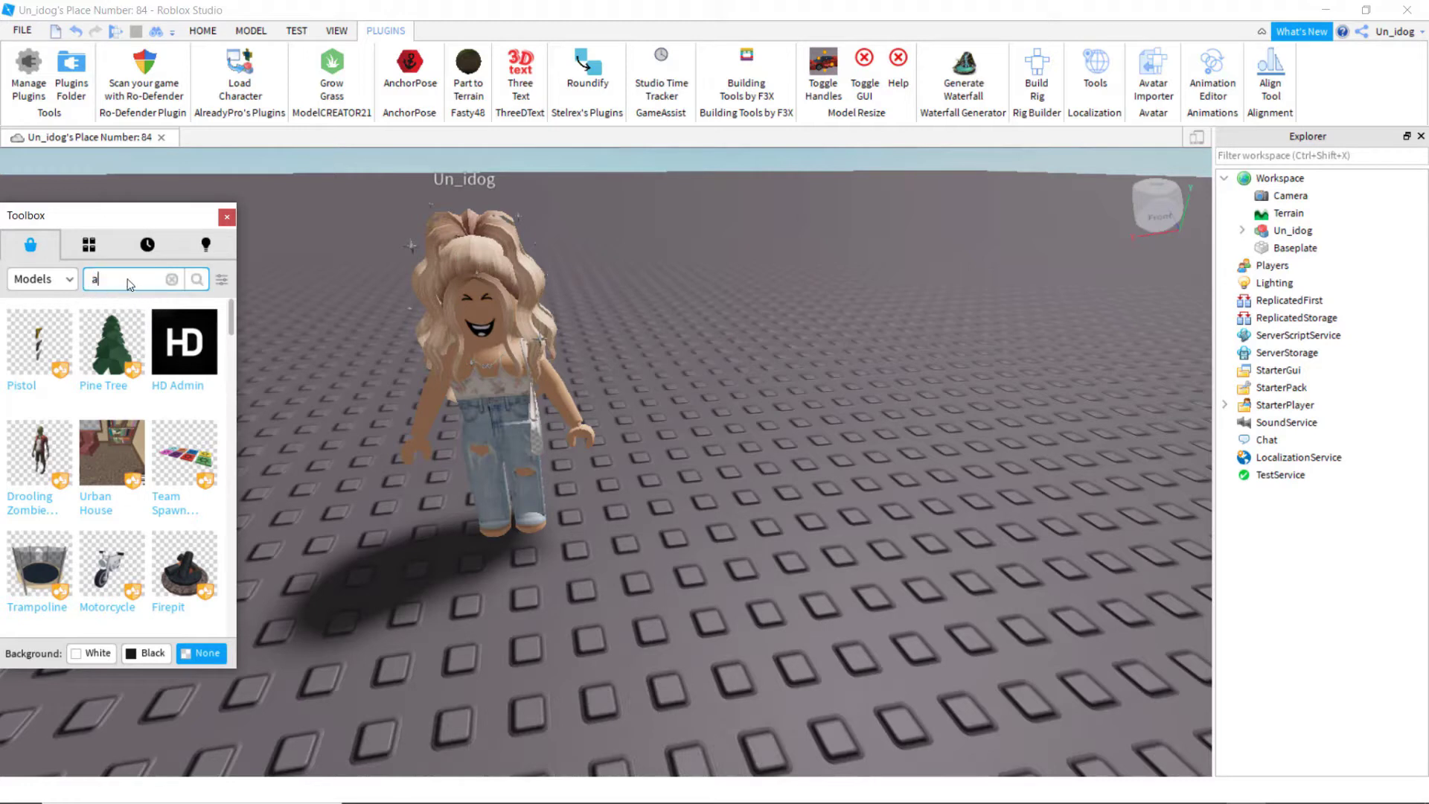
scroll(162, 387, down, 8)
scroll(165, 389, up, 9)
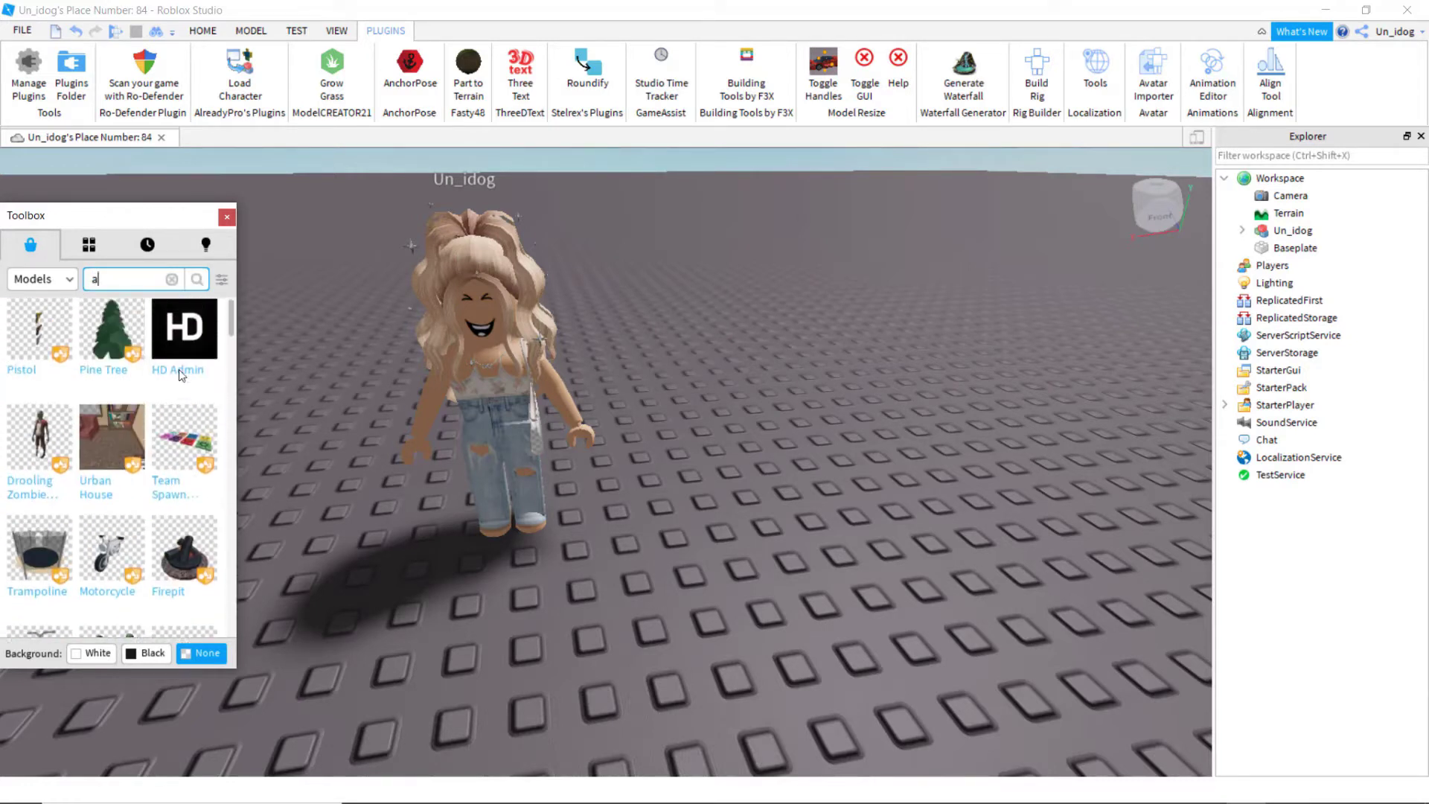
- Filter the Toolbox models by the creator Fairyjhull, sorted by Relevance
click(222, 280)
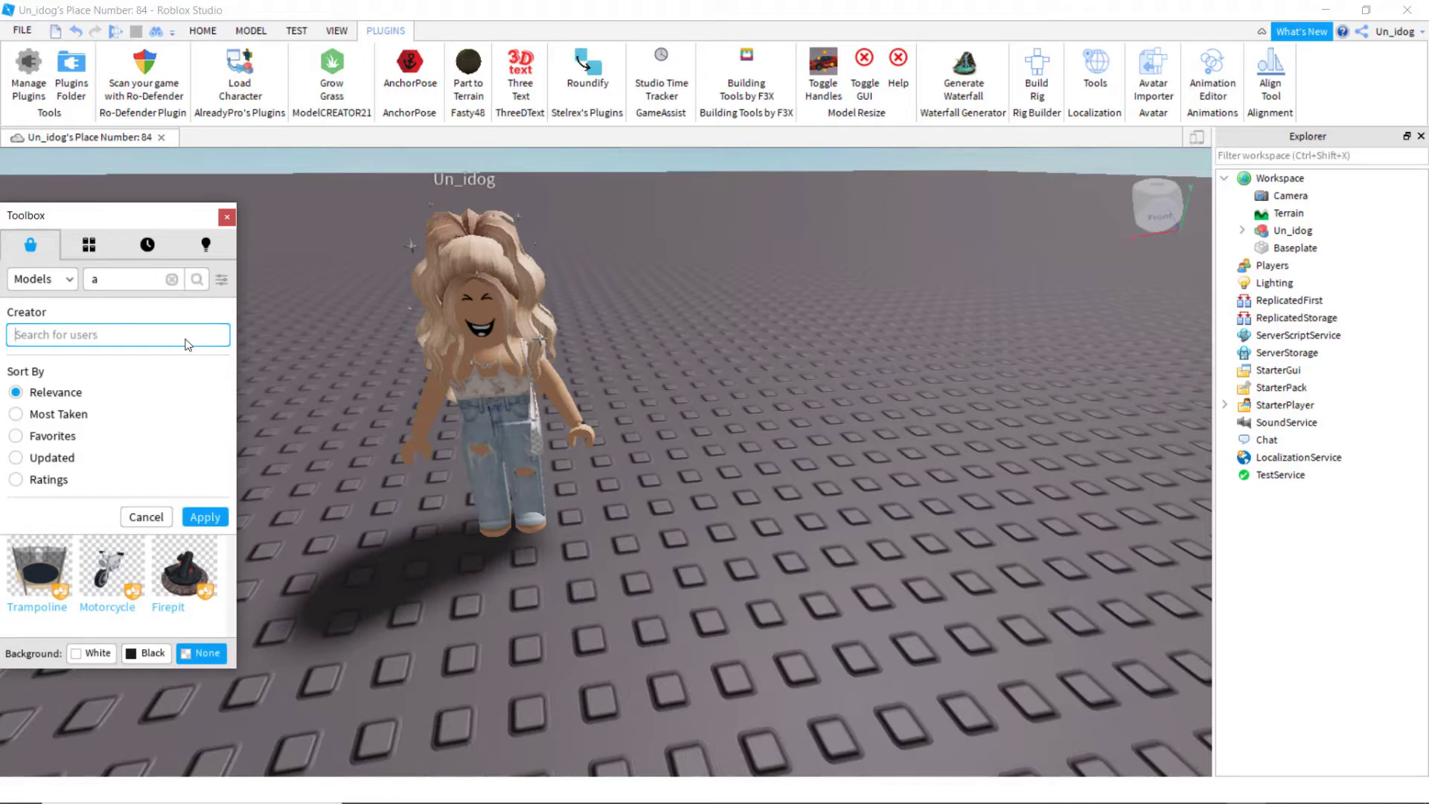
text(fairyjhu)
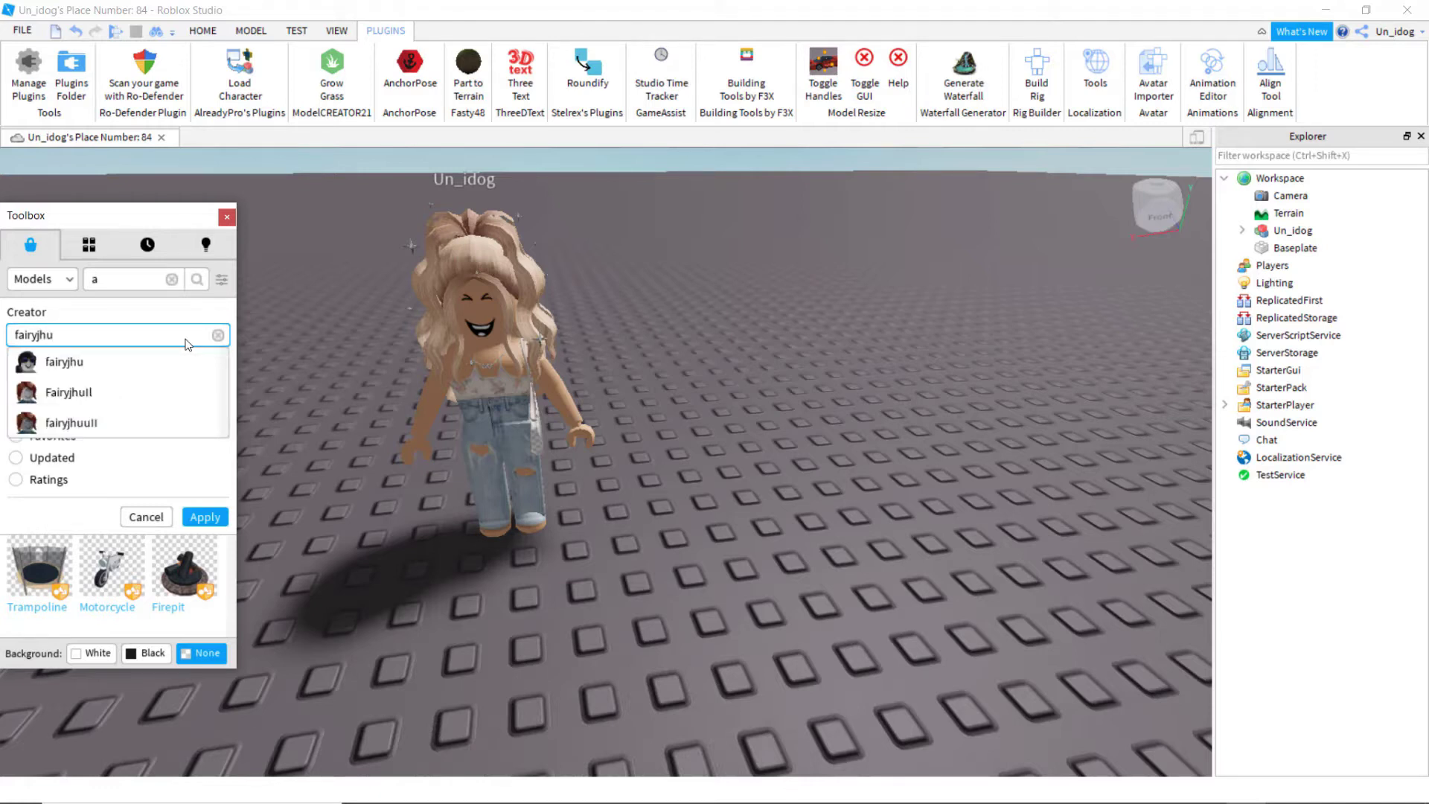
text(ull)
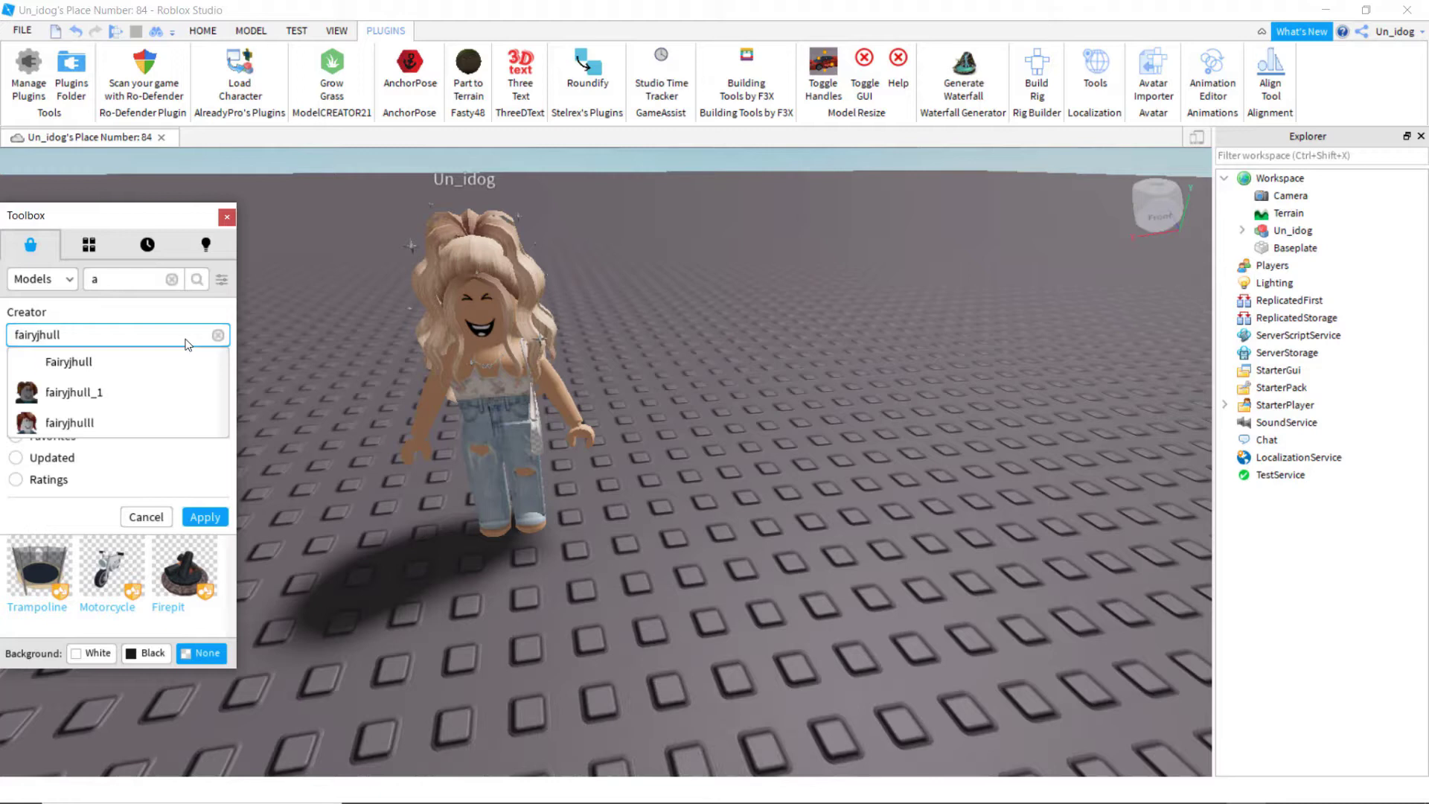
click(154, 364)
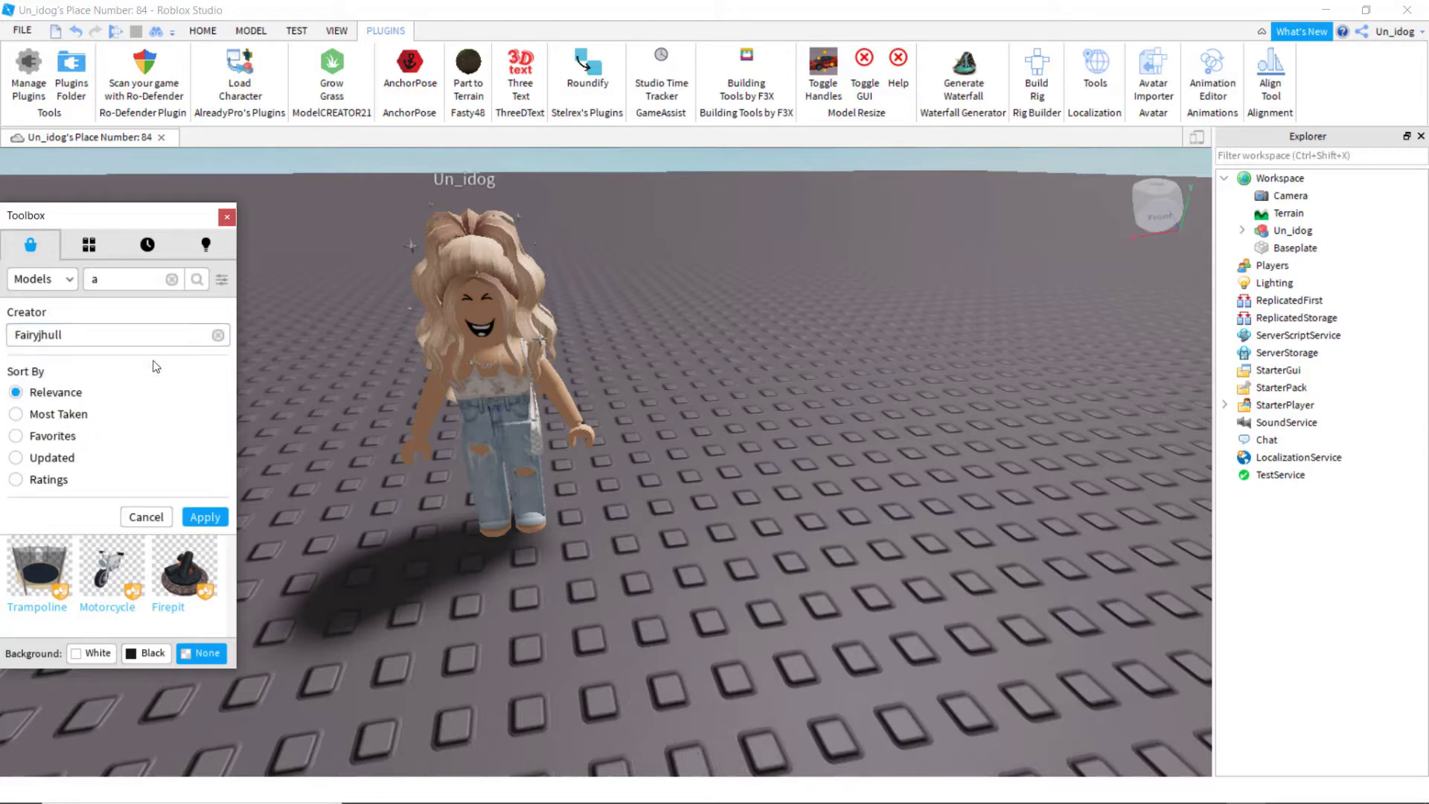
click(205, 517)
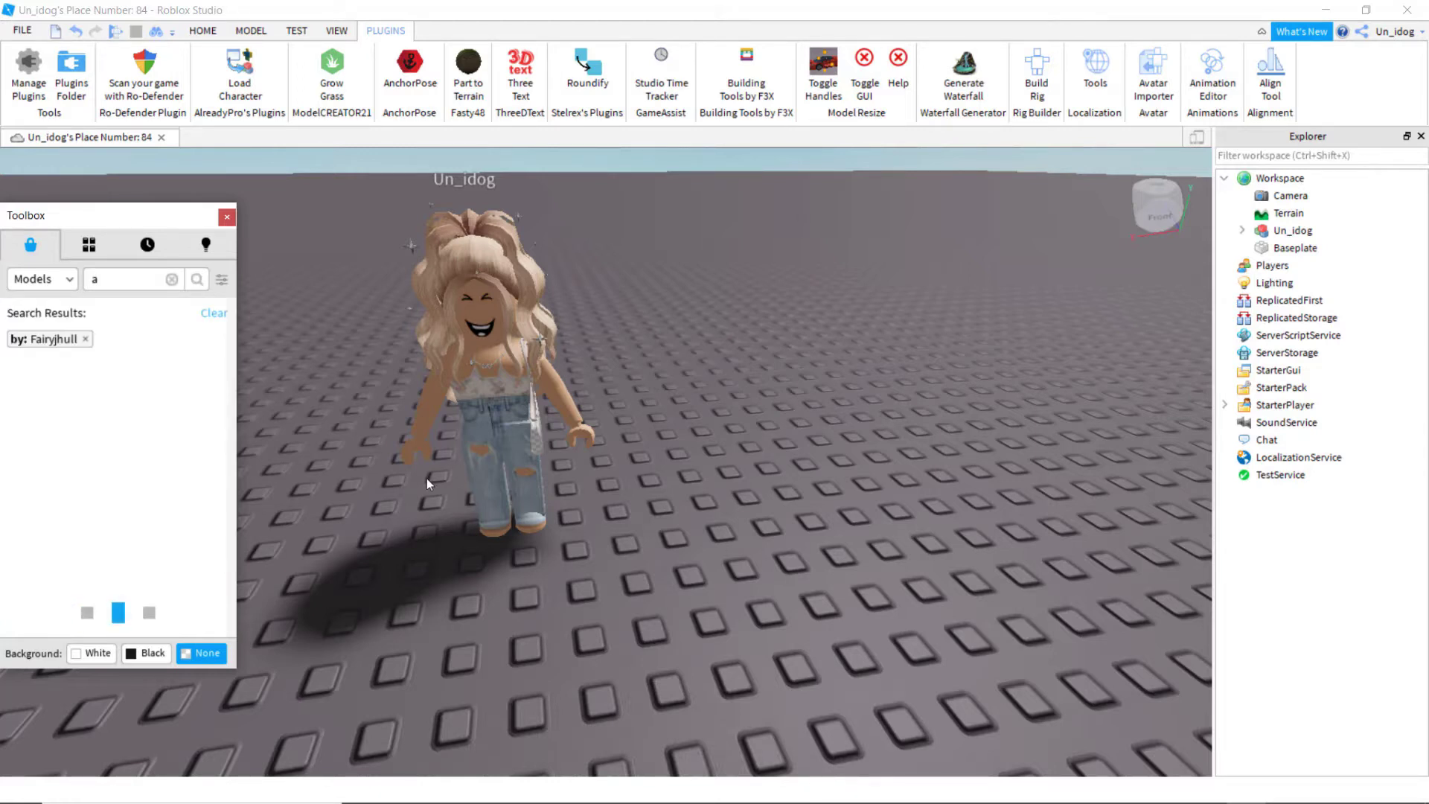
- Insert a plant-filled art studio house model by Fairyjhull from the search results into the place
scroll(419, 480, down, 5)
scroll(480, 471, up, 5)
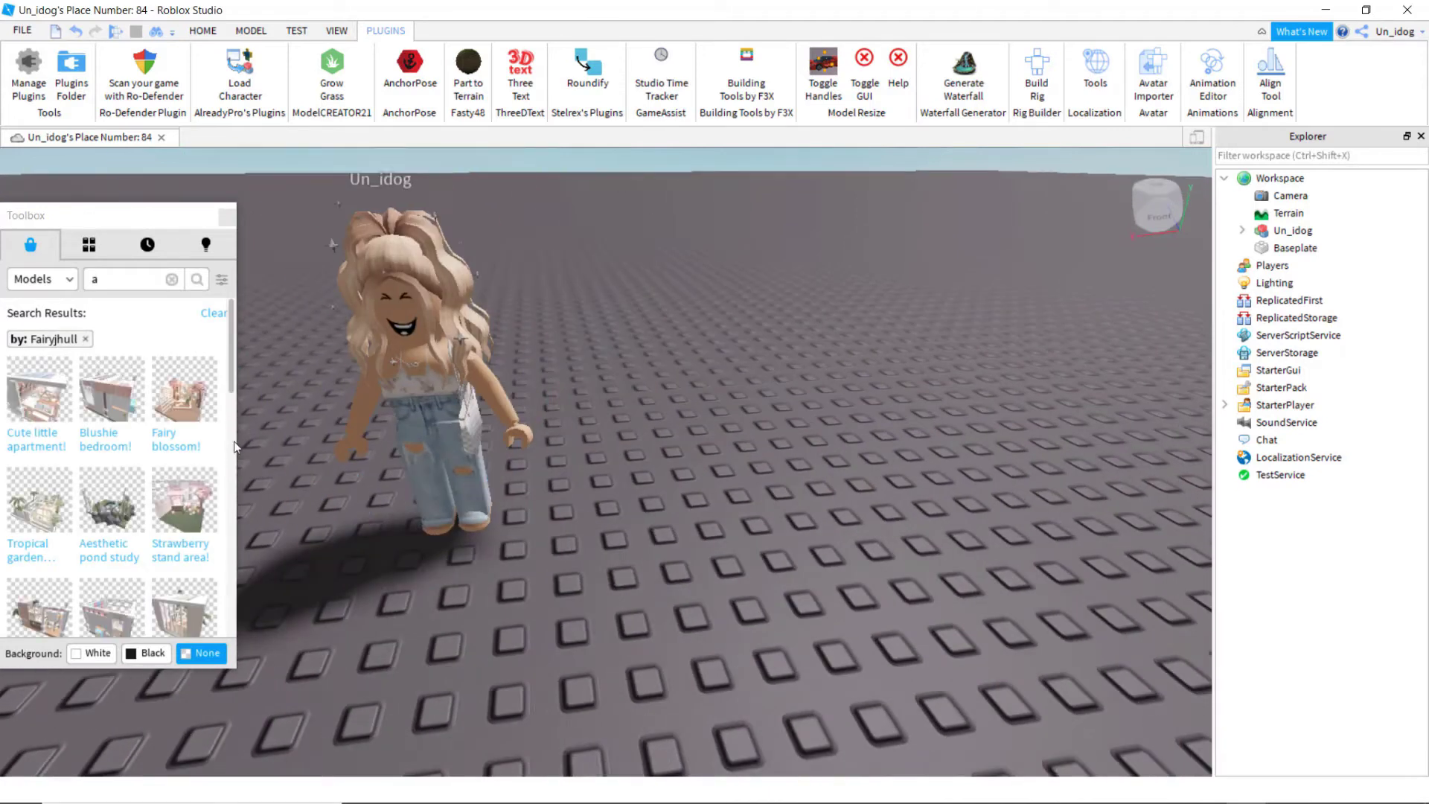
scroll(735, 484, down, 5)
mouse_move(43, 464)
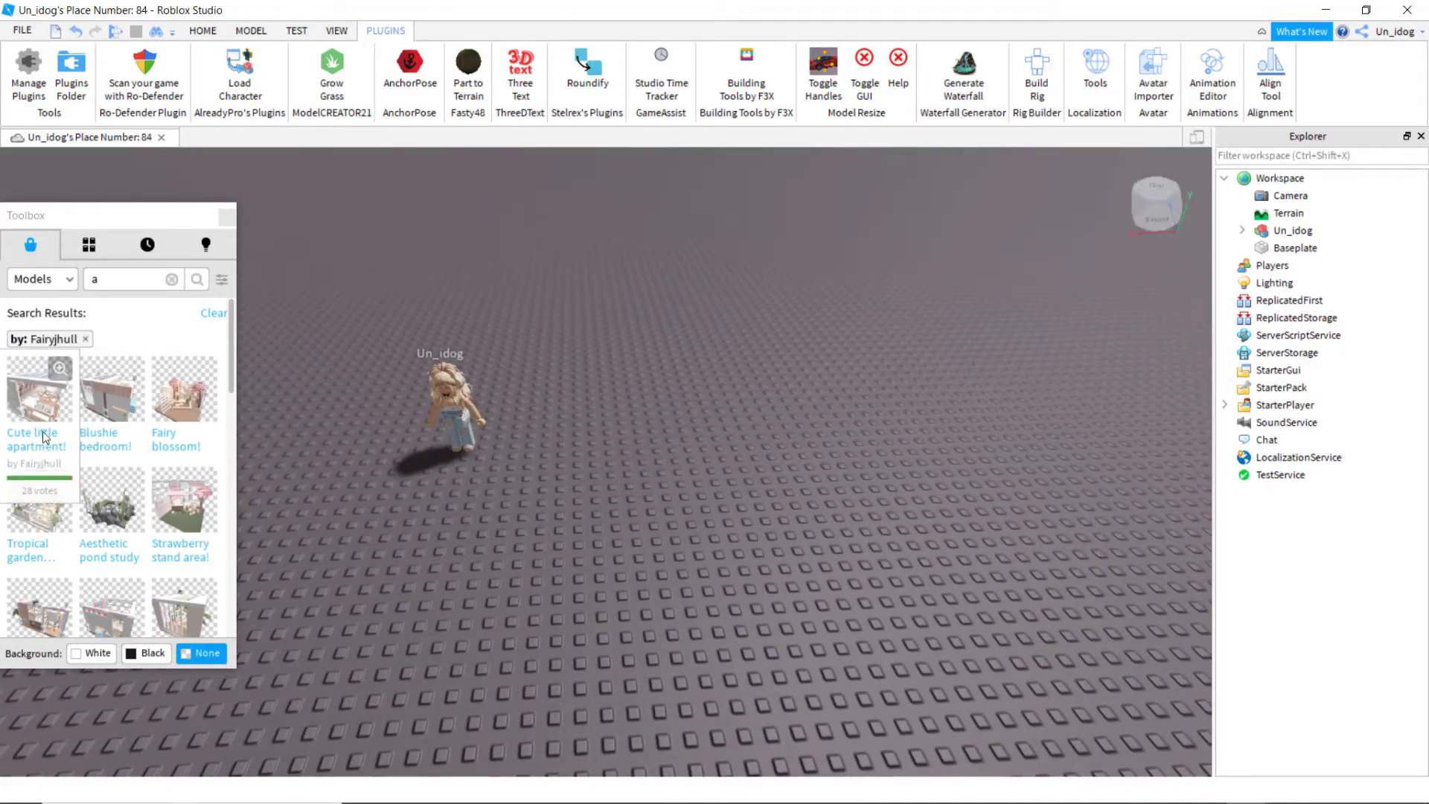
click(42, 431)
scroll(43, 431, down, 2)
scroll(655, 398, down, 6)
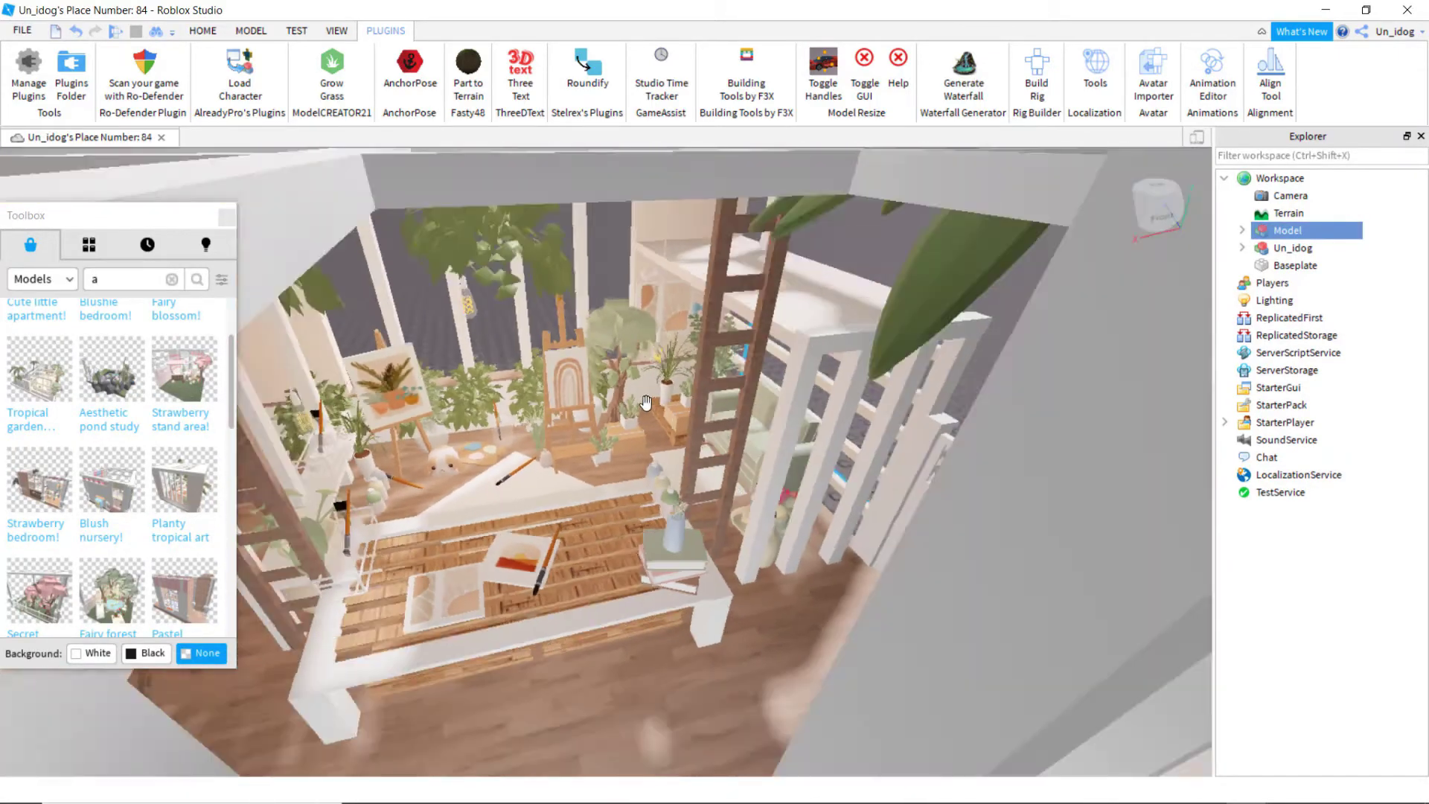
scroll(645, 403, down, 8)
- Move the inserted house model sideways on the baseplate so the character stands clear outside it
right_drag(646, 402, 532, 432)
click(532, 432)
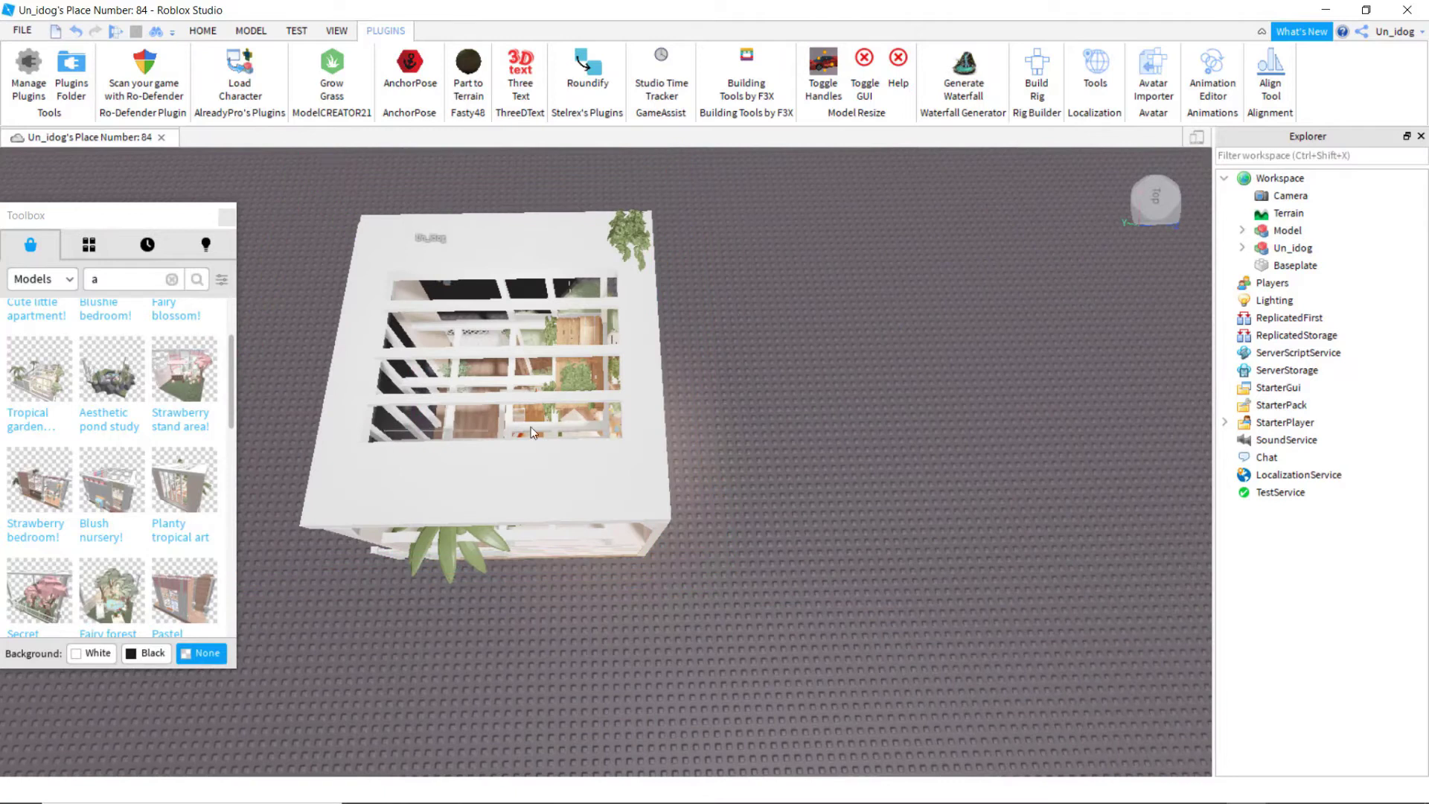
key(d)
drag(527, 426, 337, 415)
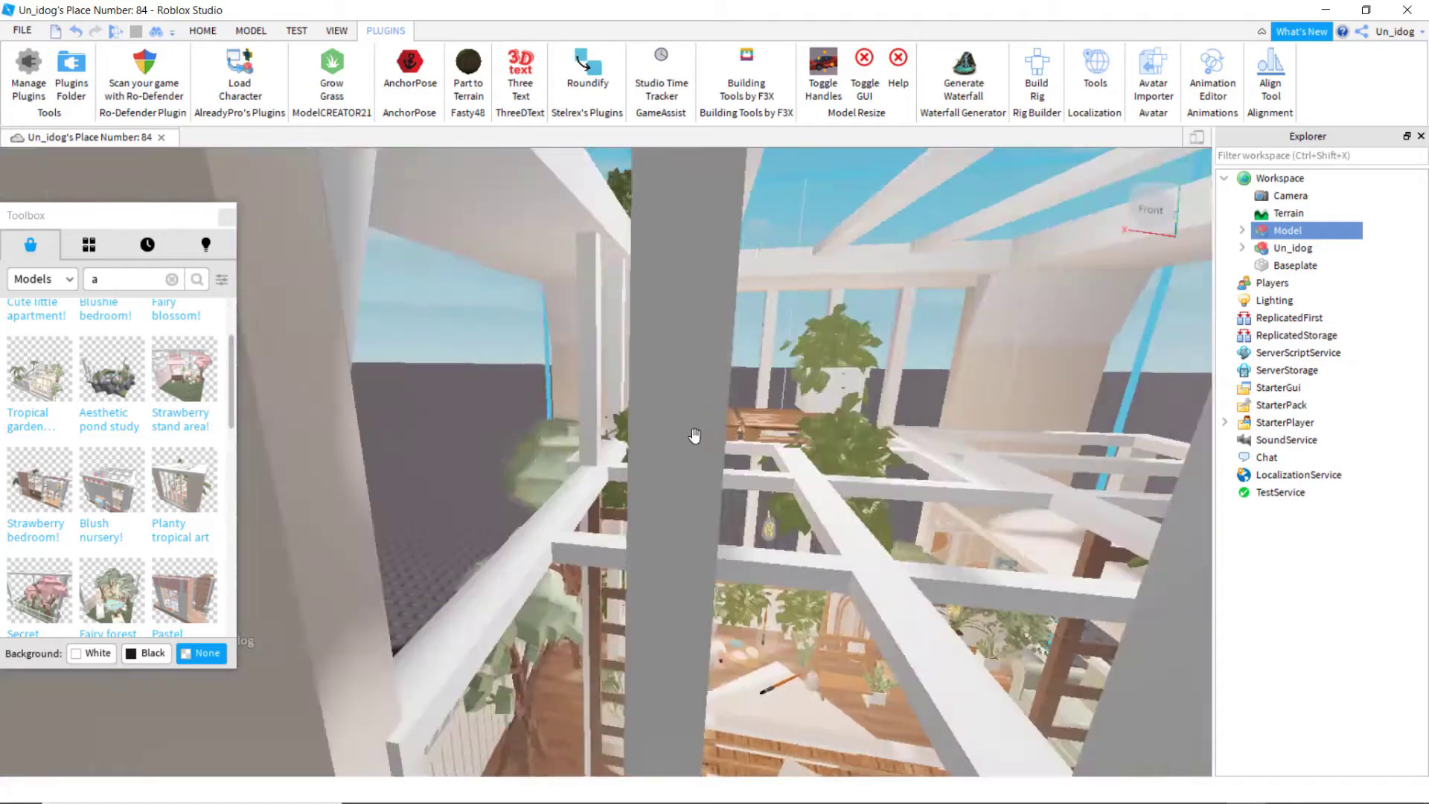
scroll(693, 436, down, 5)
right_drag(692, 437, 695, 437)
scroll(695, 437, down, 1)
key(a)
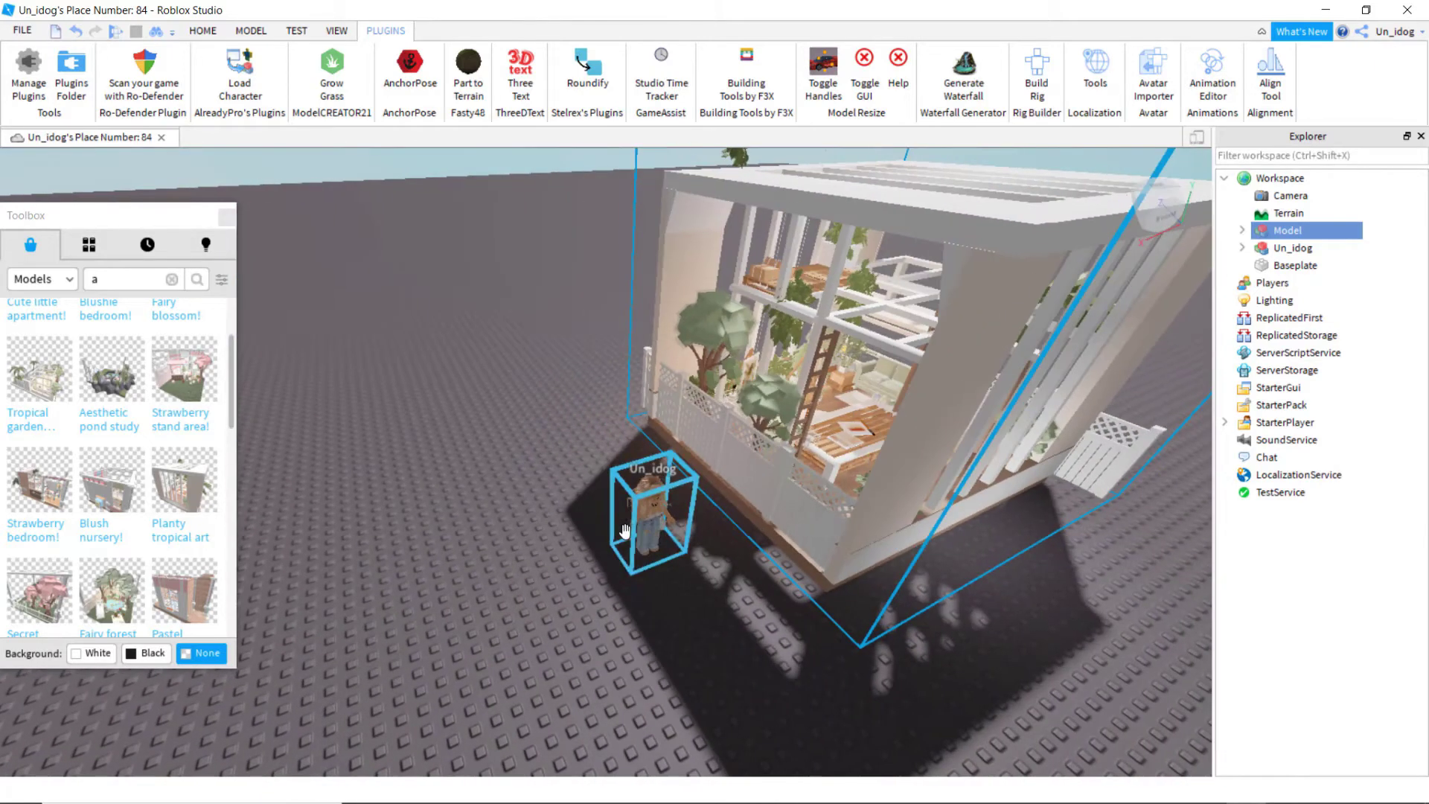
- Nudge the character beside the fenced side of the house and clear the selection
drag(636, 532, 653, 542)
key(d)
click(838, 665)
key(d)
key(w)
key(s)
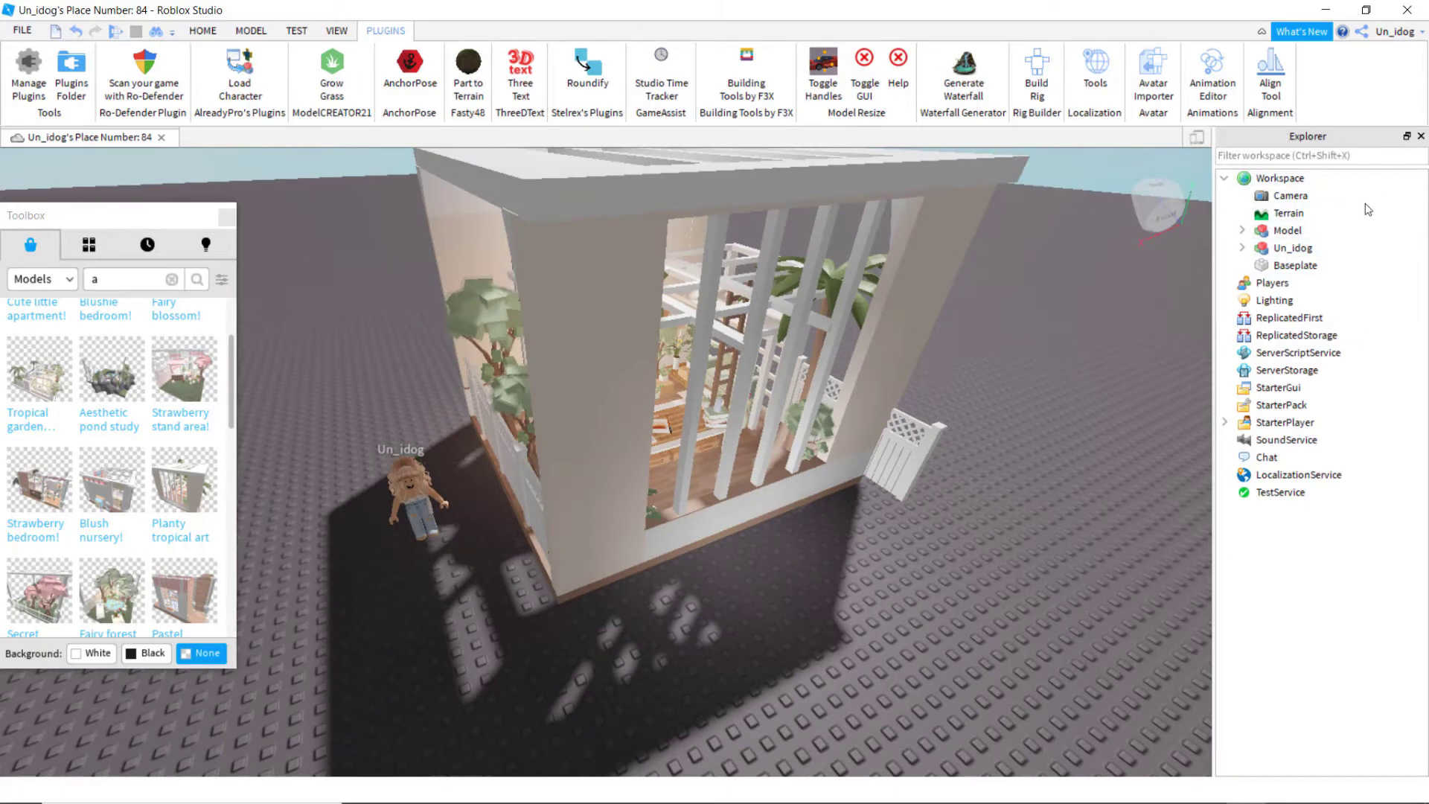
- Nest the house model inside the avatar's model and export the combined selection to a file
drag(1278, 237, 1281, 253)
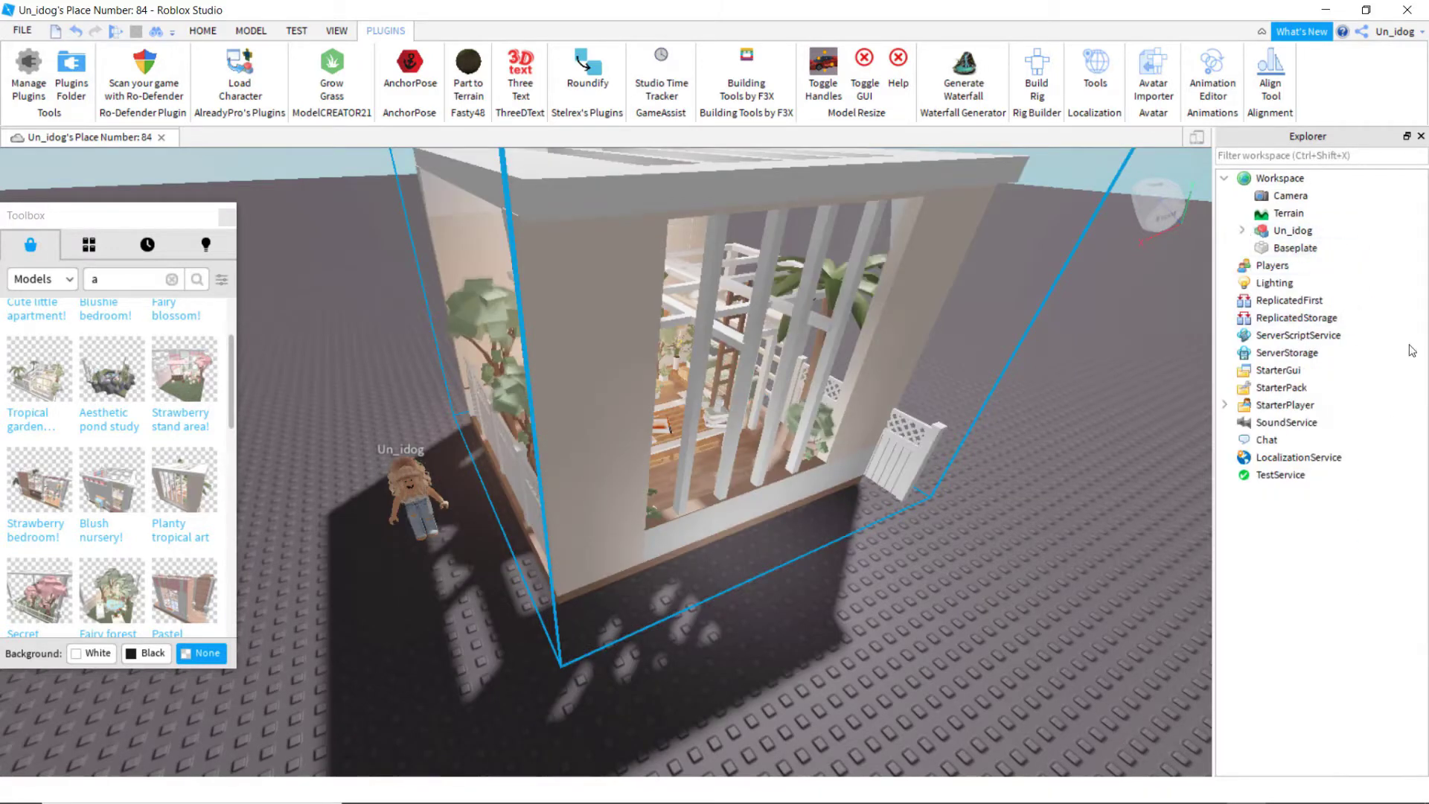
right_click(1287, 237)
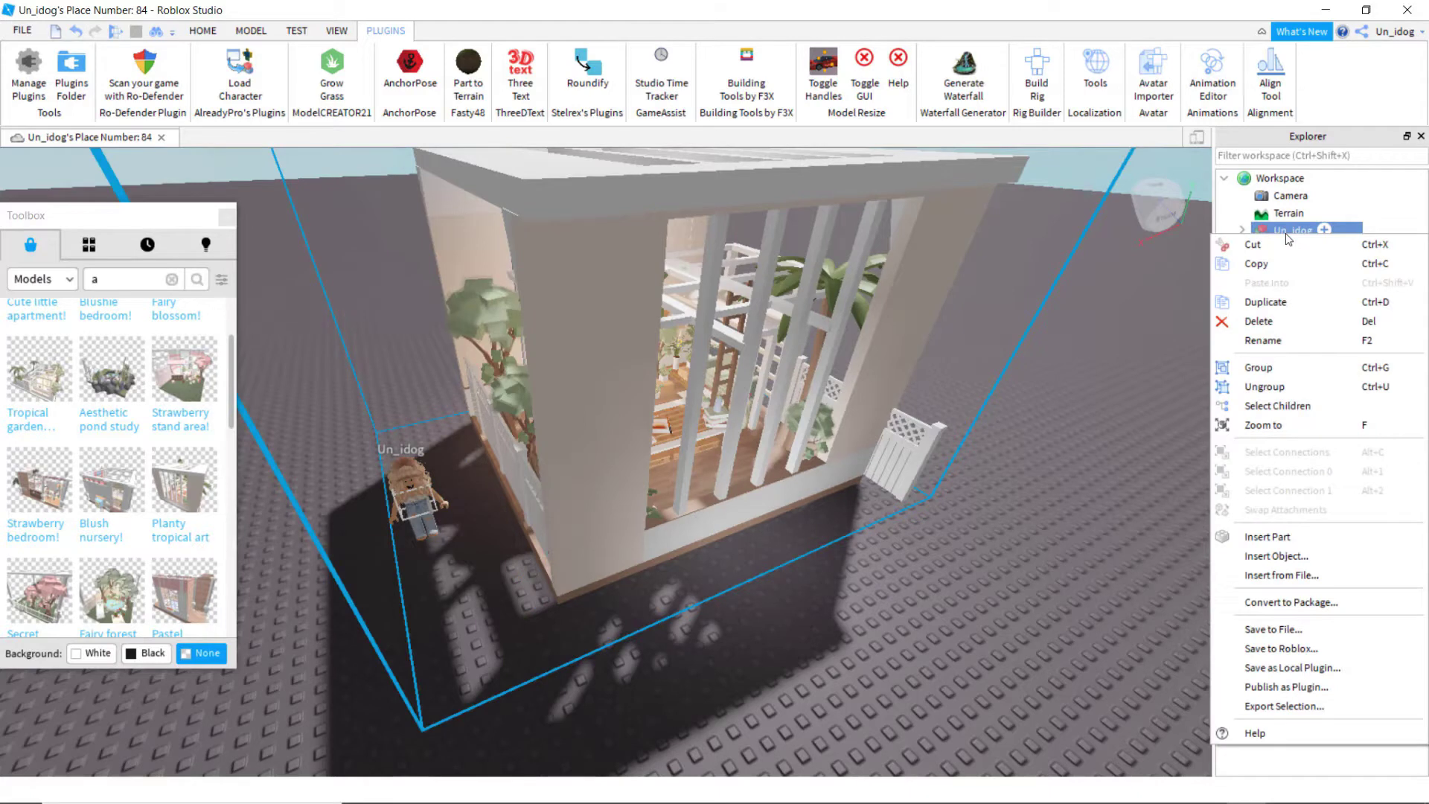
click(1272, 707)
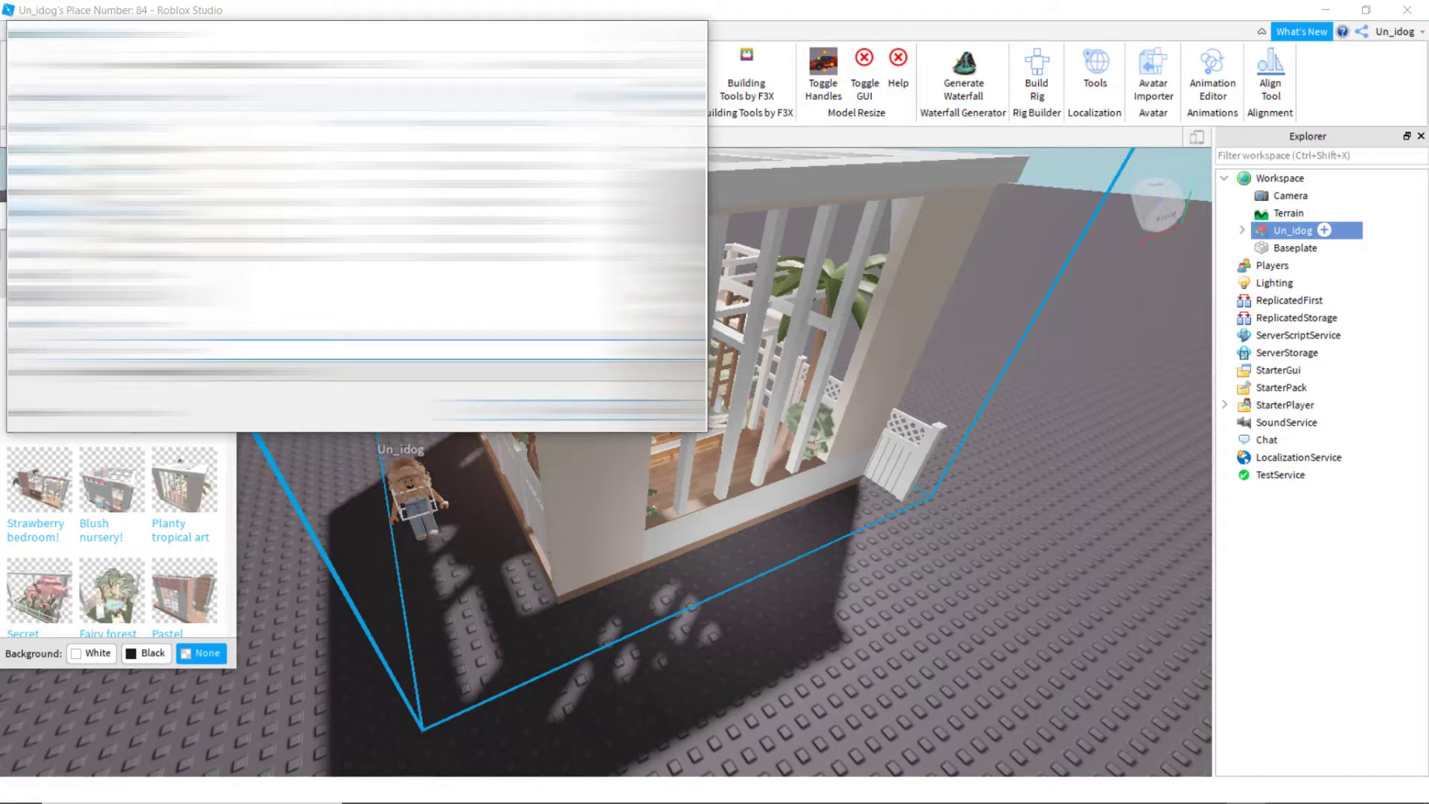
click(589, 410)
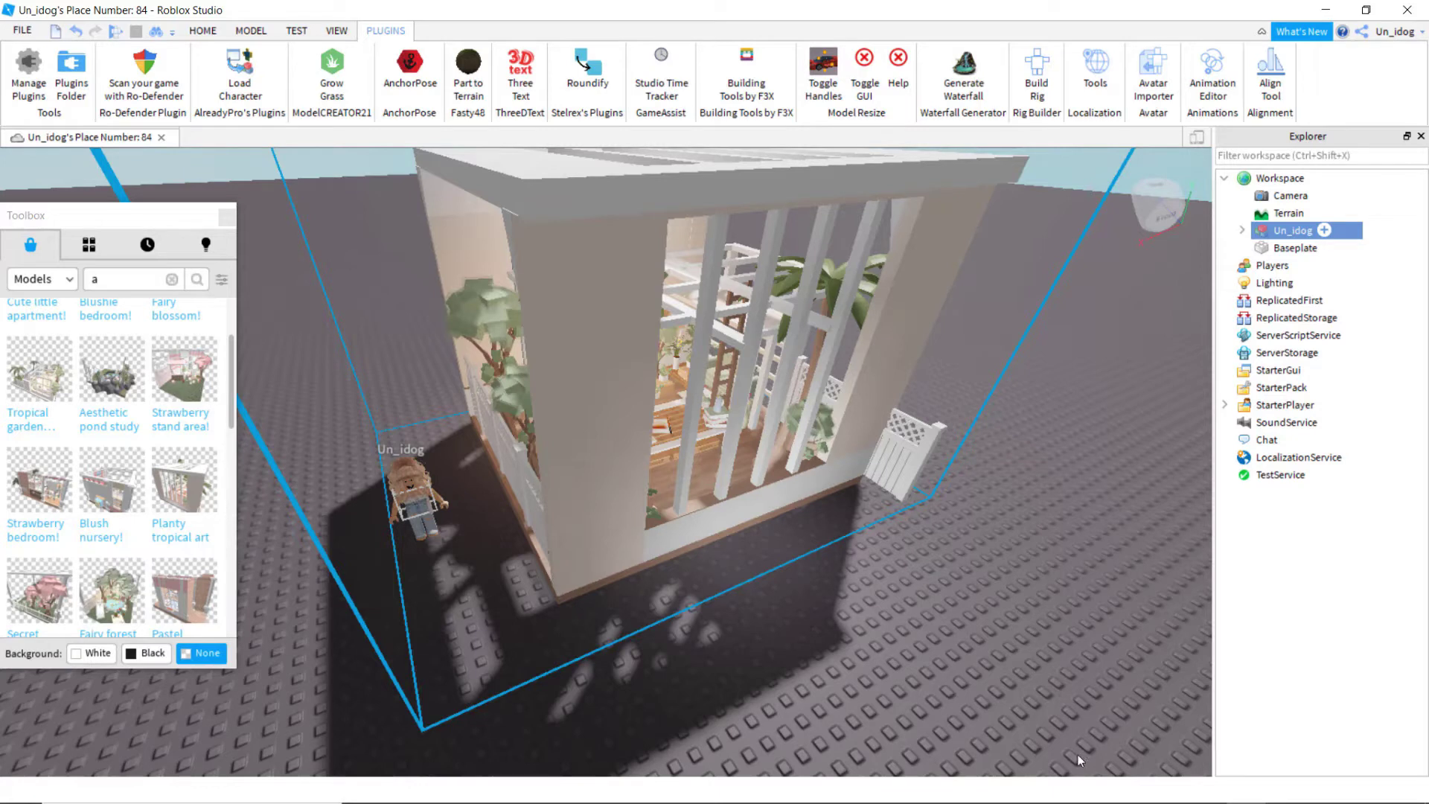
- Switch to Blender with the woman rig file and examine the rig's head and upper body from several angles
click(1060, 798)
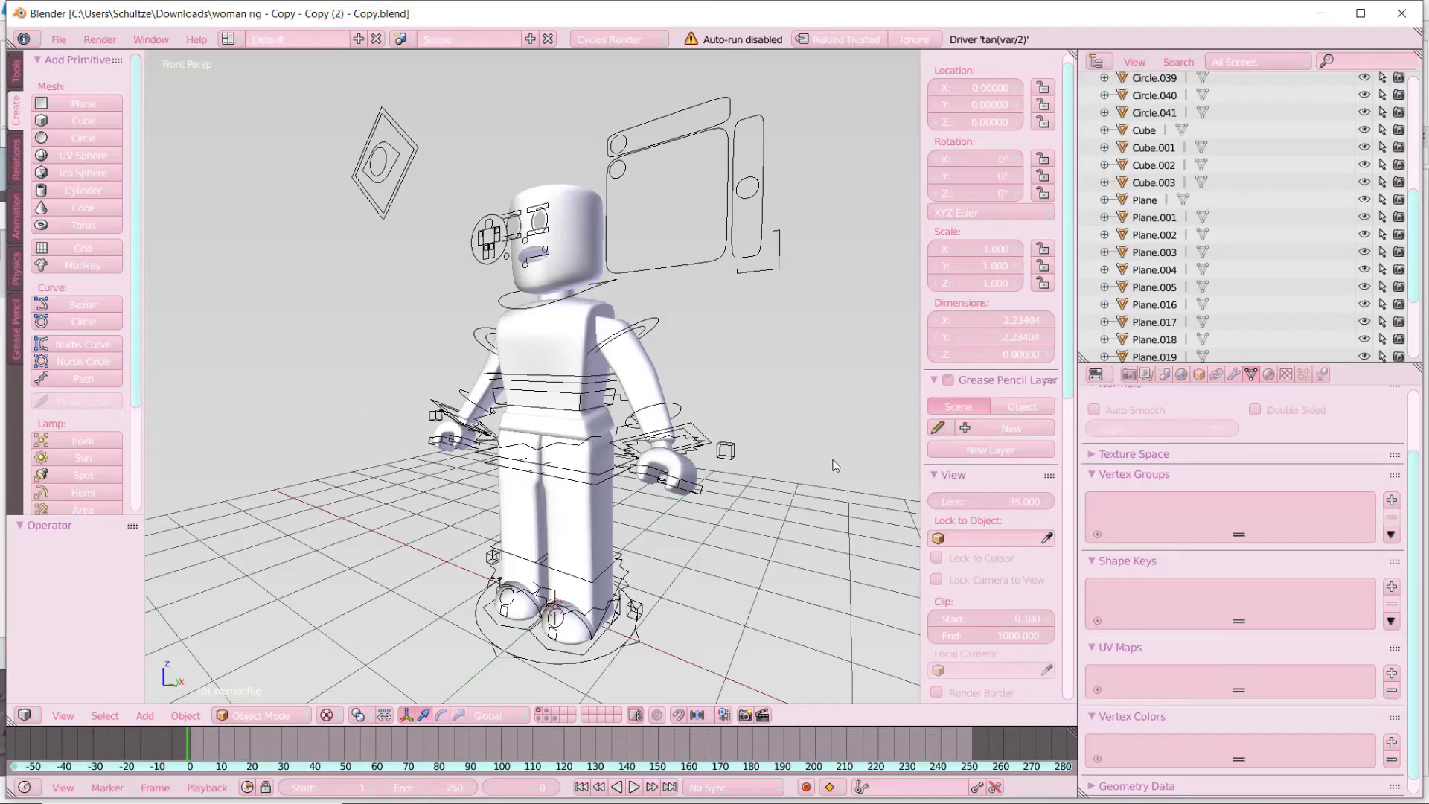
key(shift+f)
key(w)
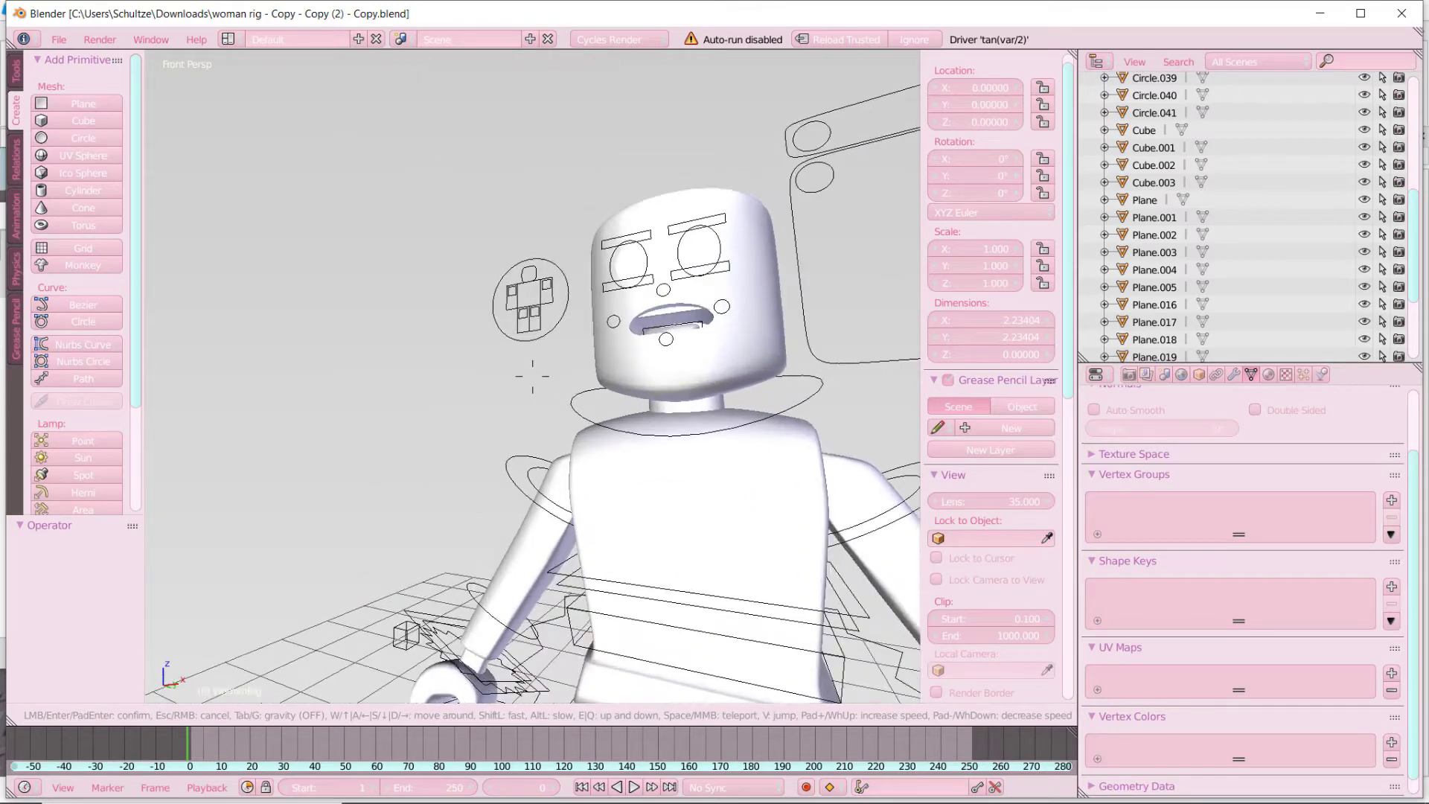
key(s)
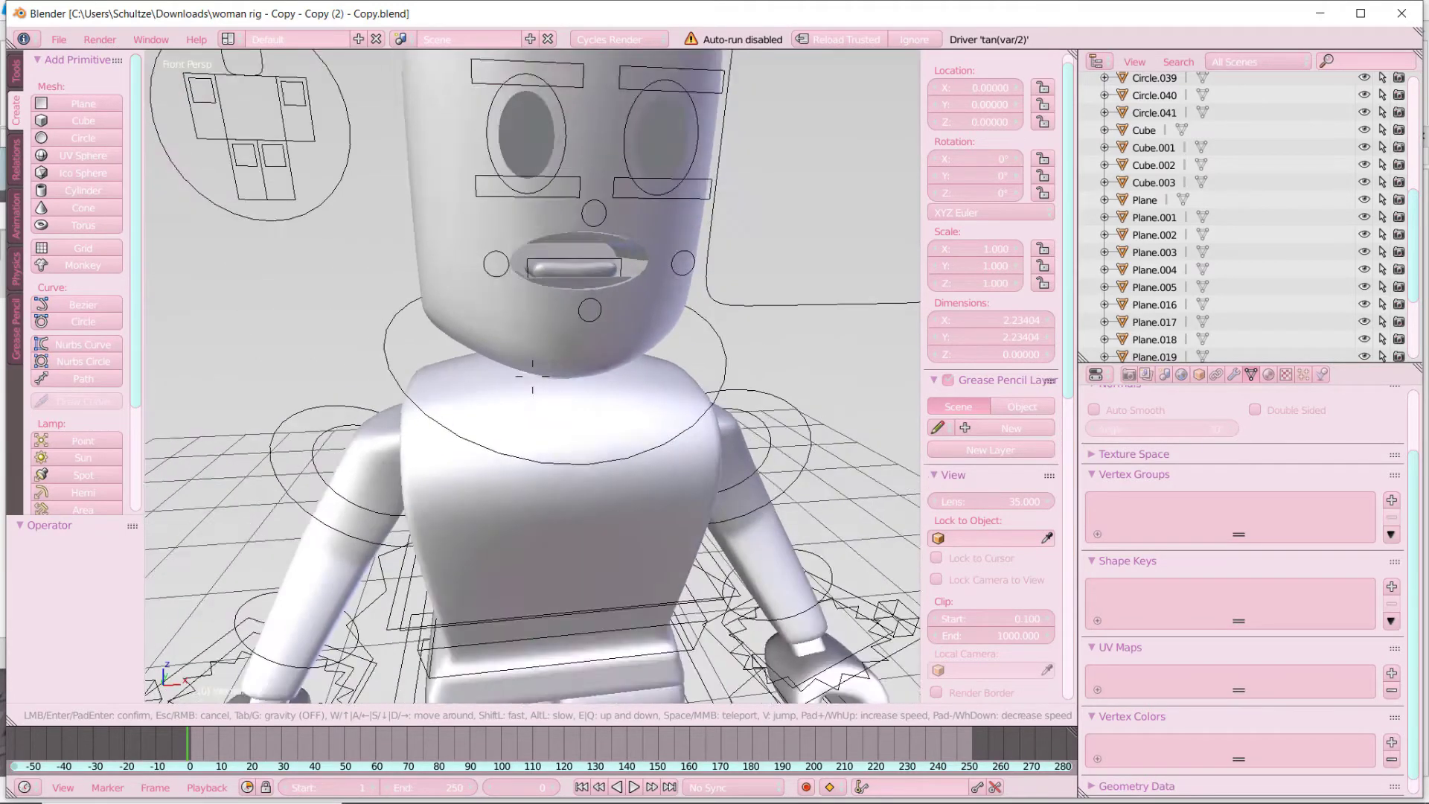
key(d)
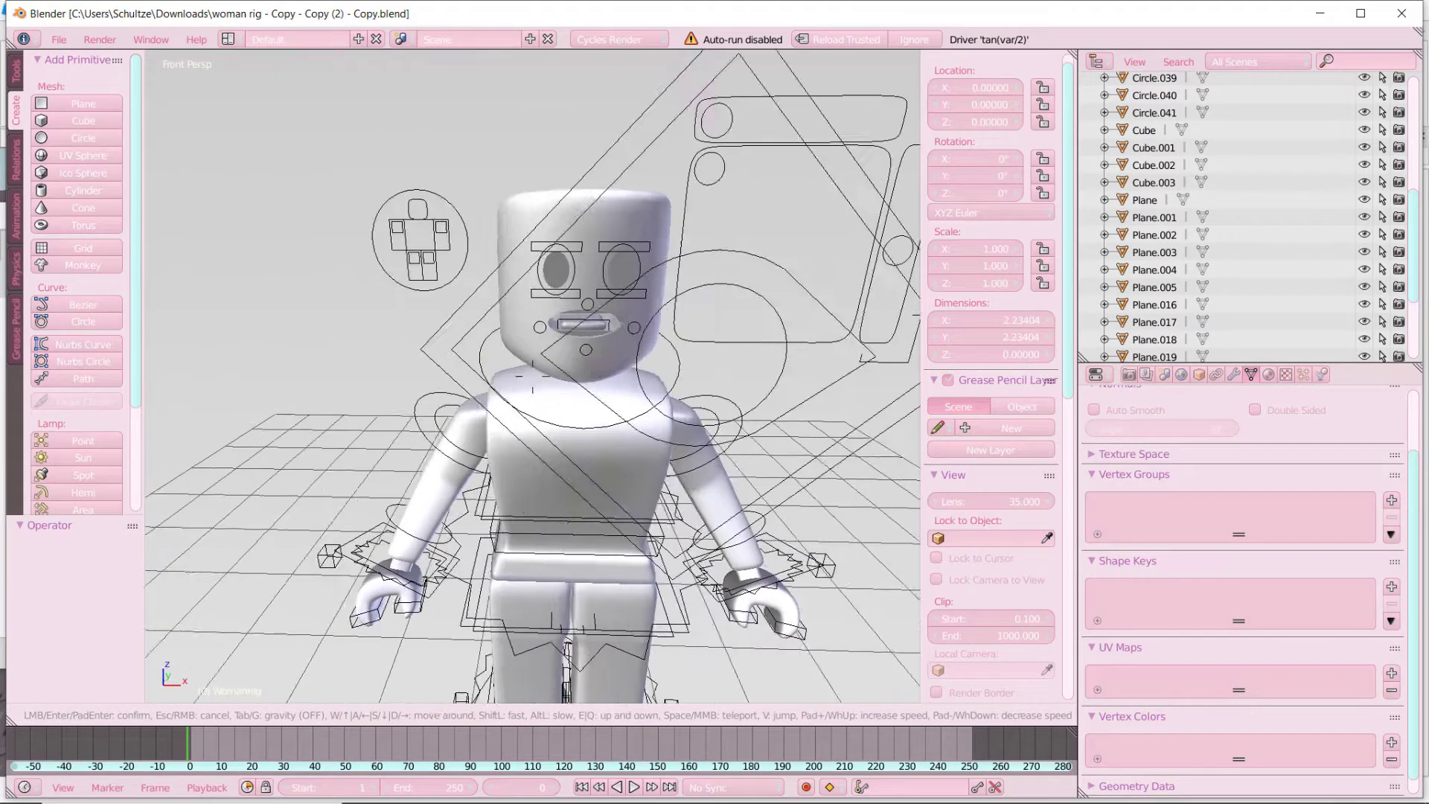
key(w)
key(a)
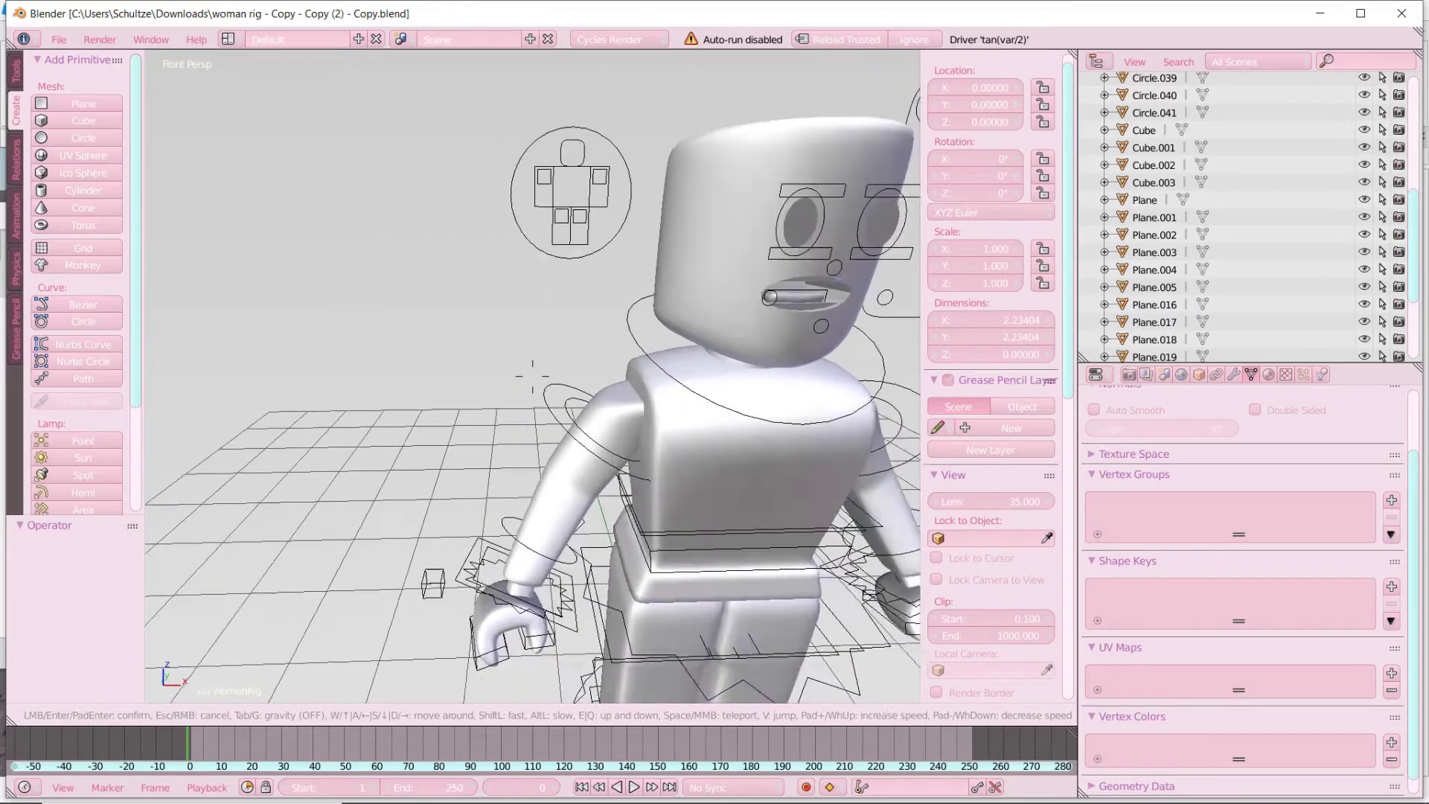
key(d)
key(w)
key(d)
key(s)
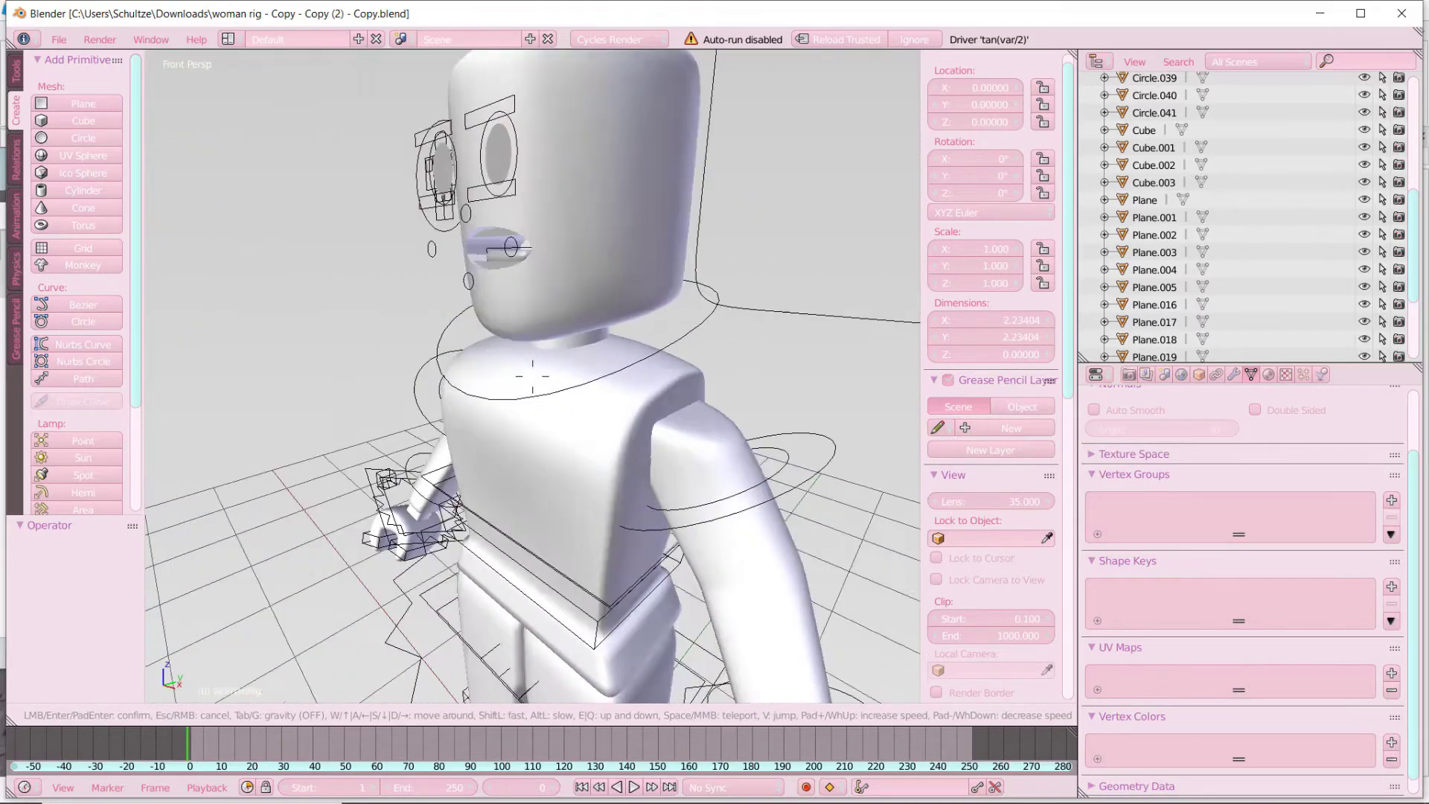
key(w)
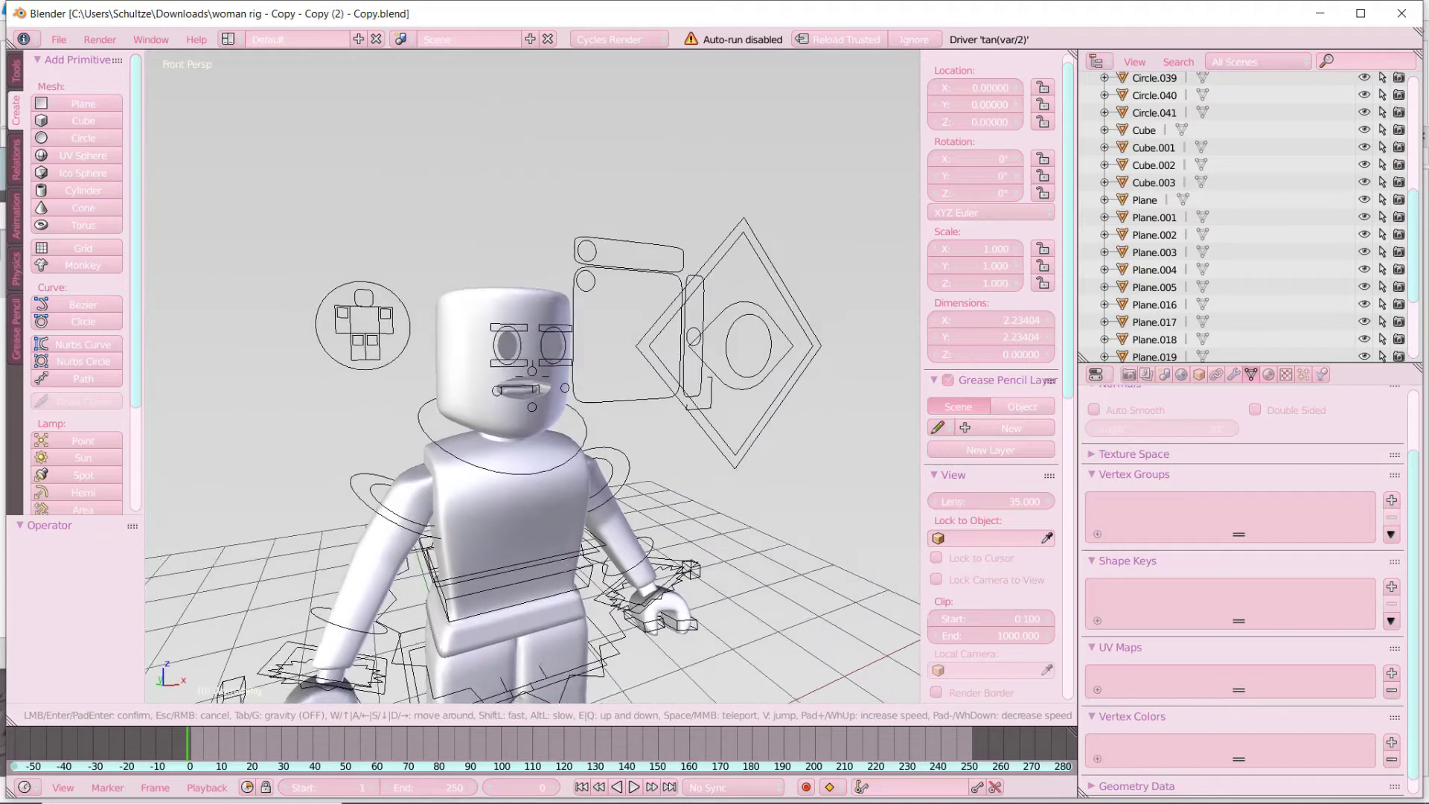
click(532, 376)
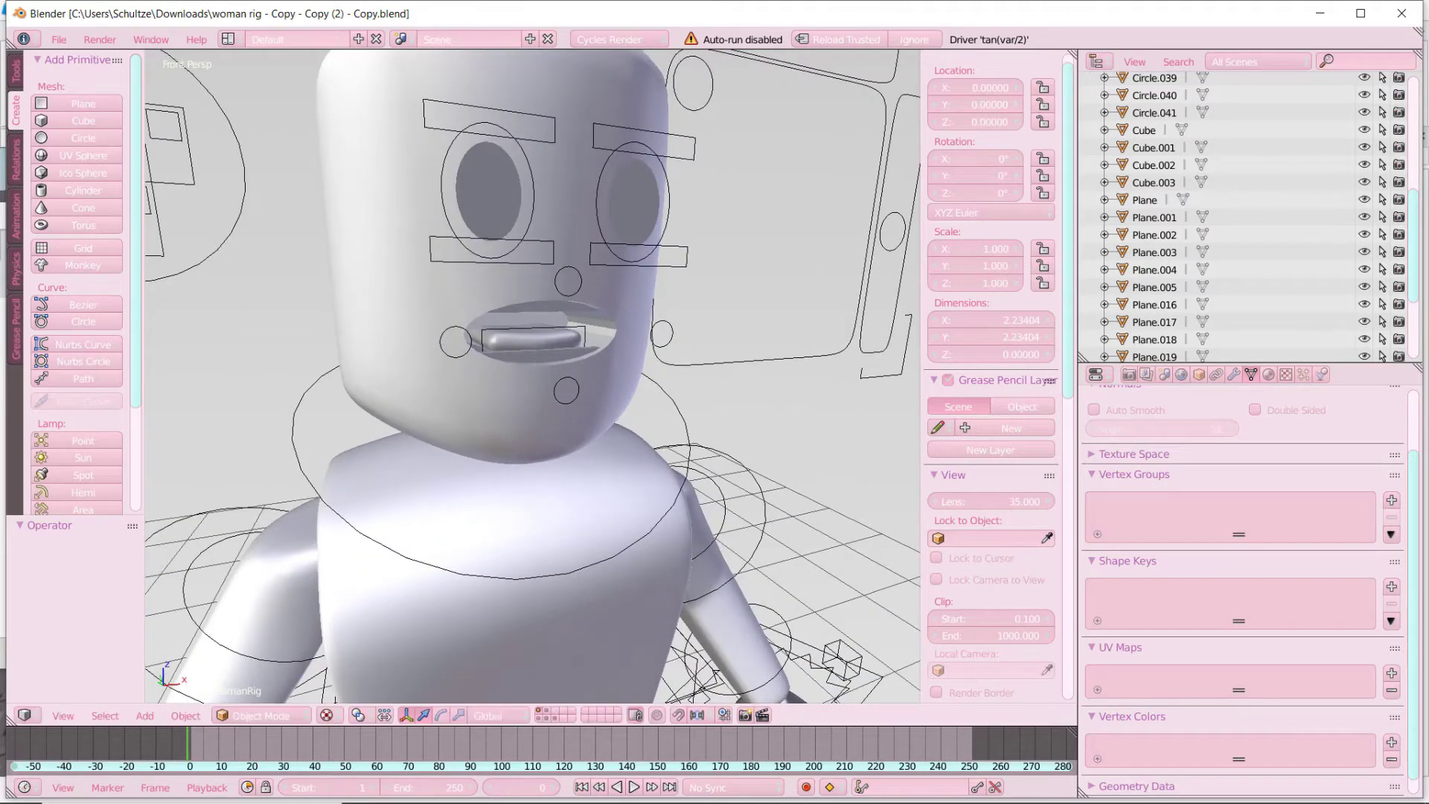
- Delete the rig's head mesh, leaving the neck and face controls in place
right_click(515, 386)
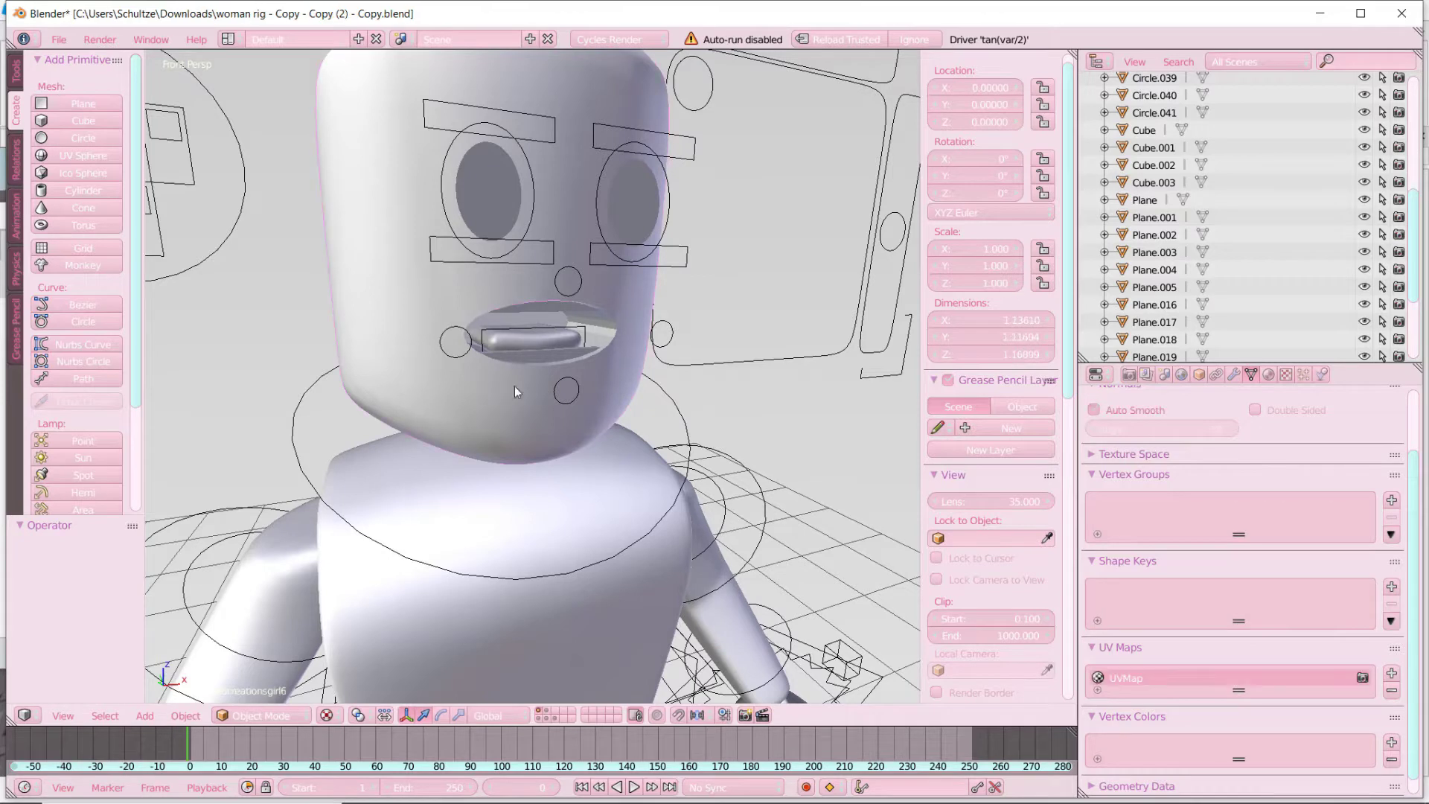
key(x)
click(474, 403)
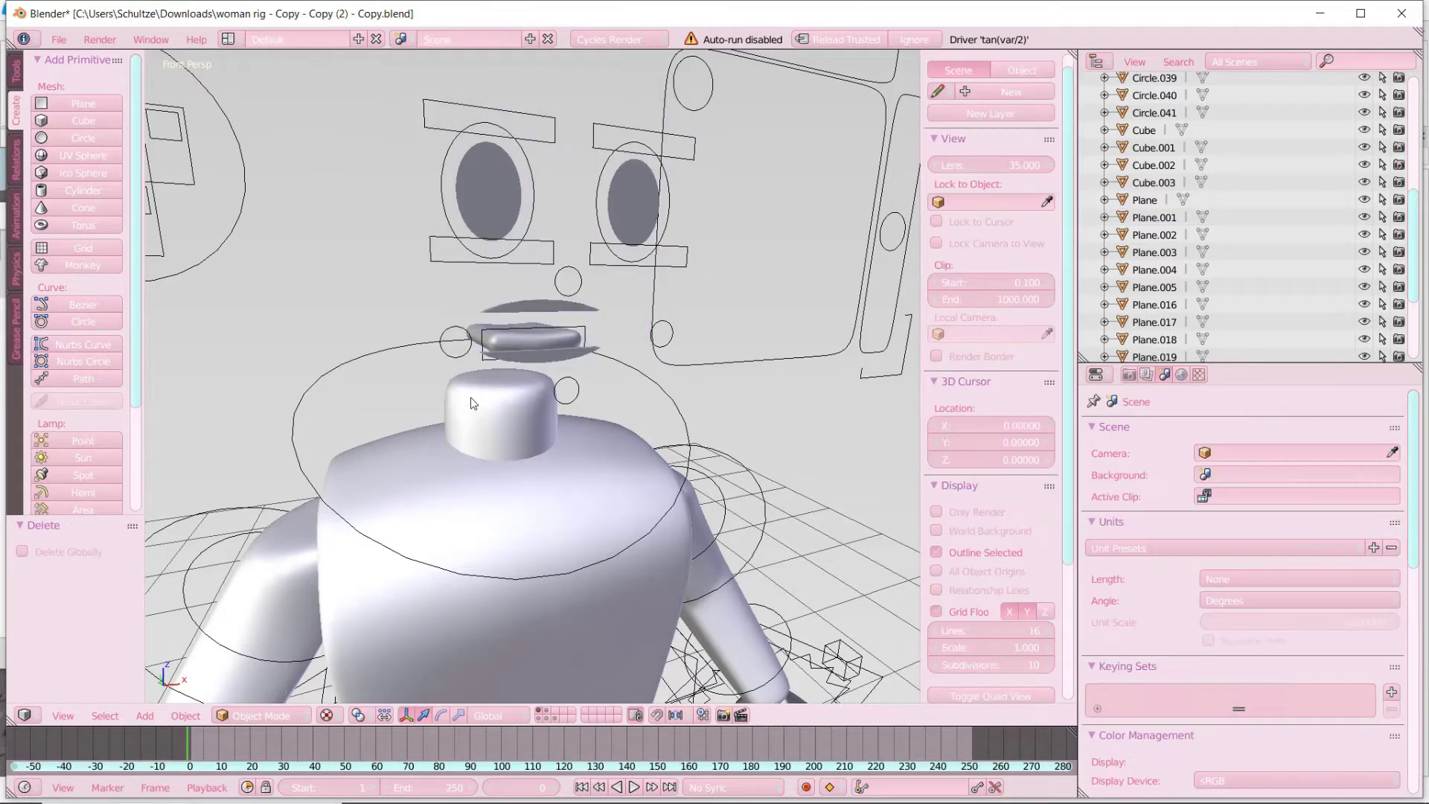
- Delete the rig's remaining mouth meshes one by one, including the upper and lower mouth pieces
right_click(552, 357)
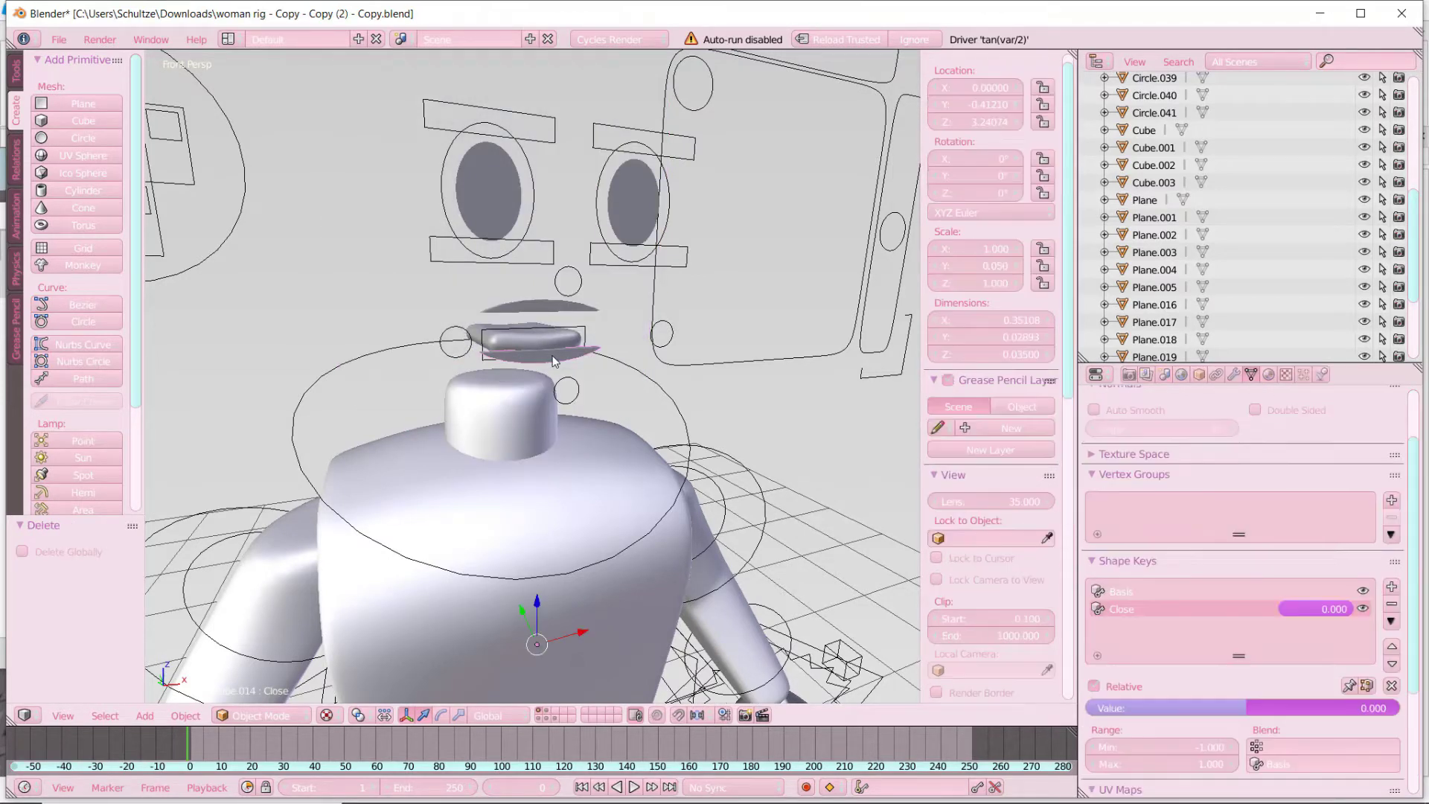
key(x)
click(543, 349)
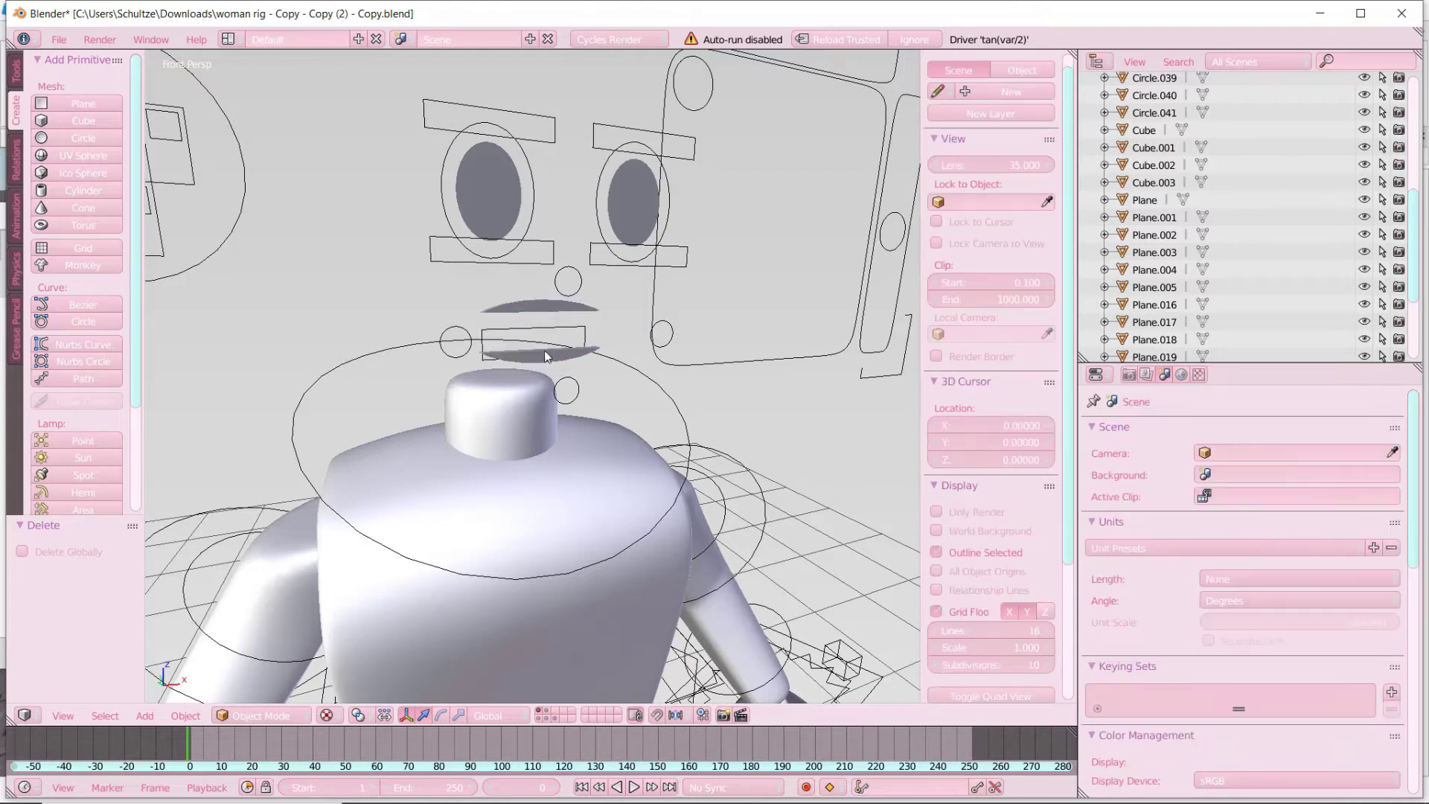
right_click(539, 356)
key(x)
click(544, 362)
right_click(524, 307)
key(x)
- Delete the rig's two dark eye meshes inside the eye control circles
right_click(479, 207)
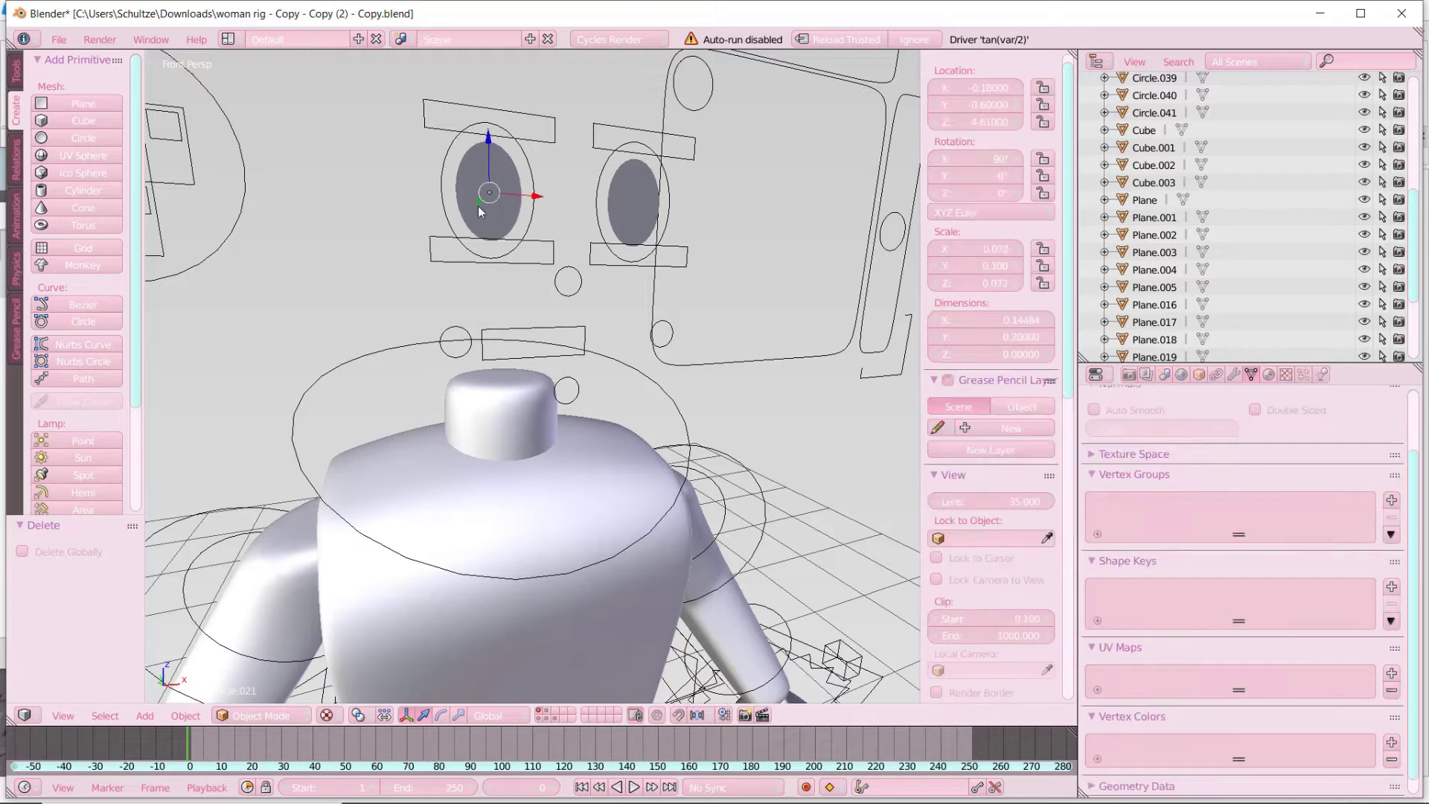
key(x)
click(478, 207)
right_click(619, 205)
key(x)
click(619, 206)
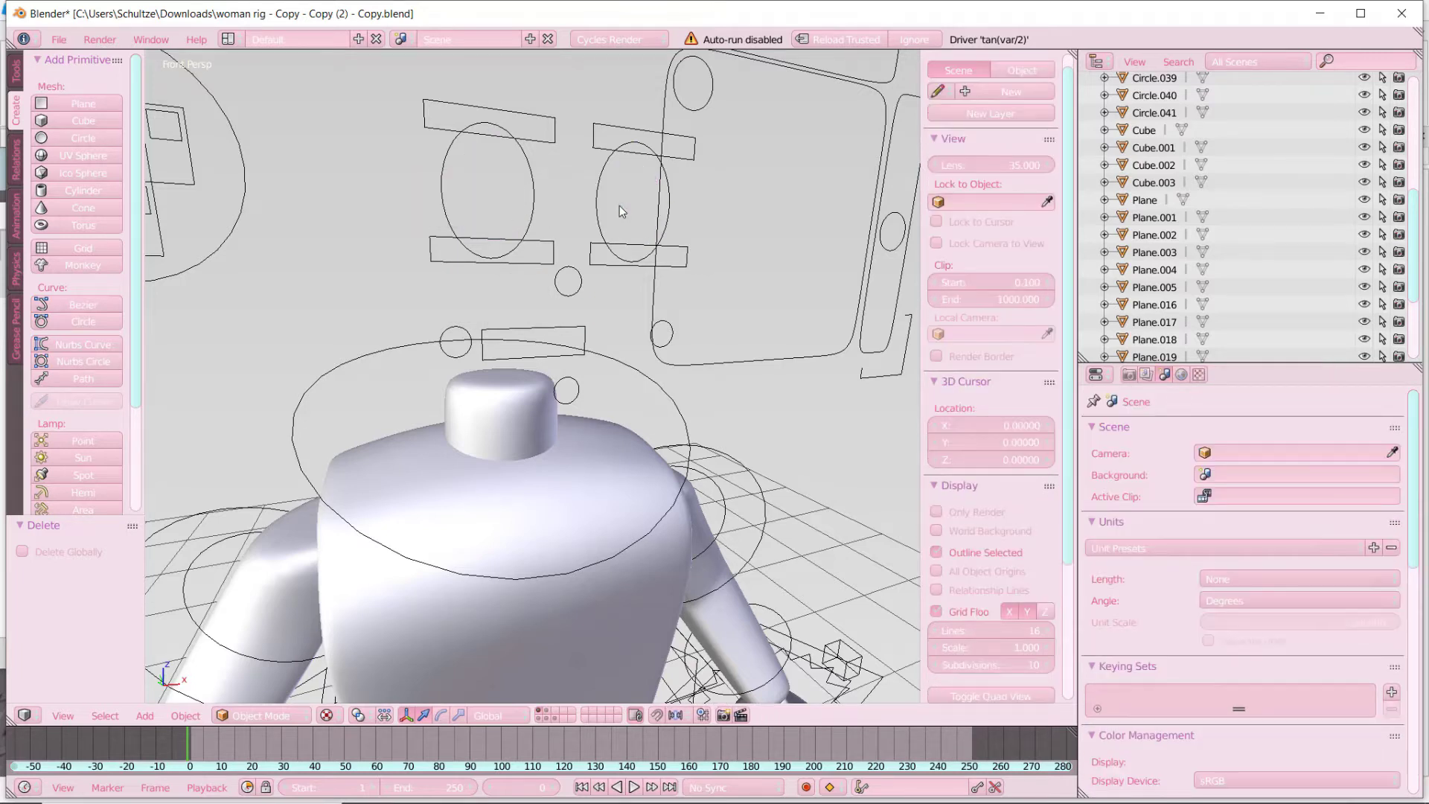
- Split the 3D viewport horizontally and turn the upper area into a Node Editor
key(shift+f)
key(s)
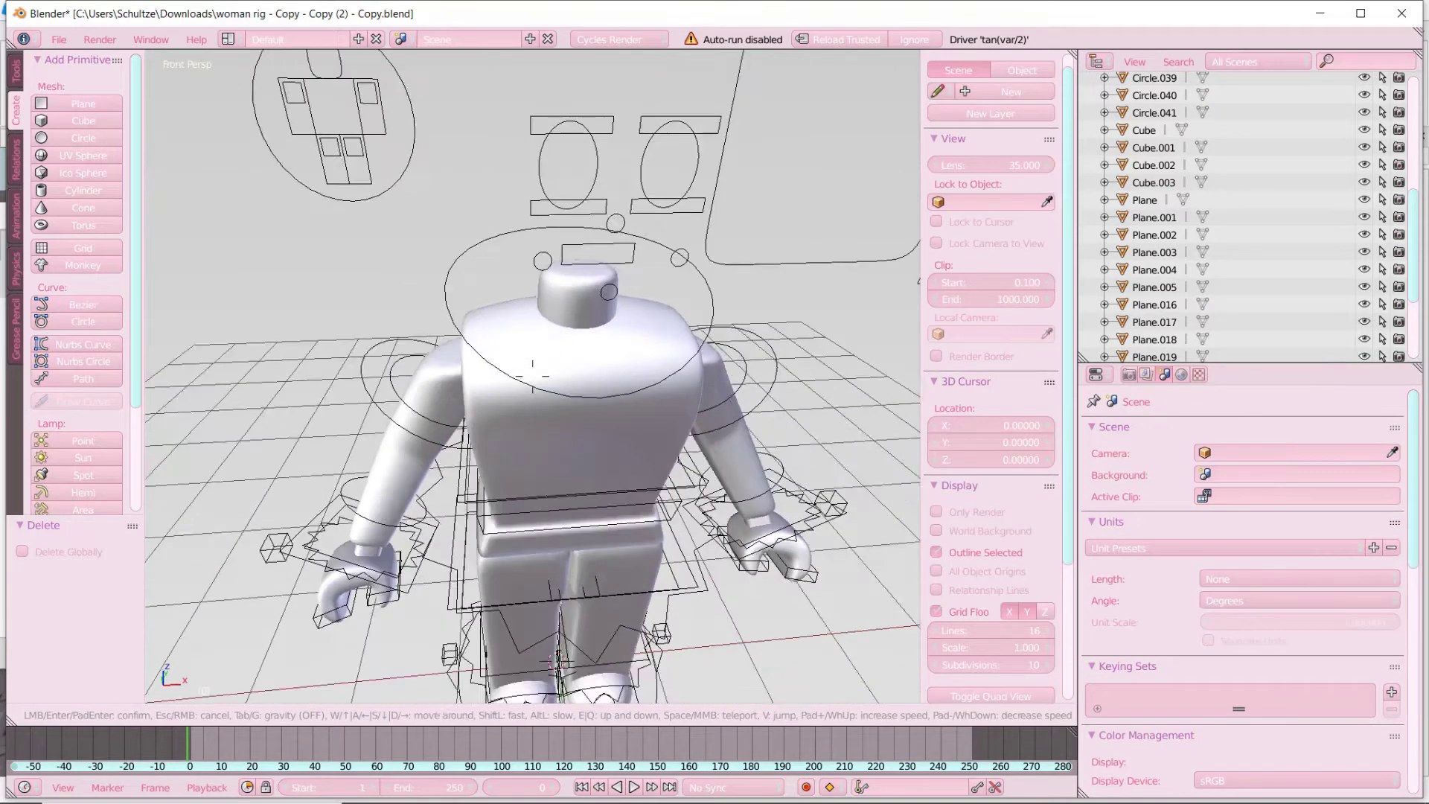
key(w)
key(a)
click(533, 376)
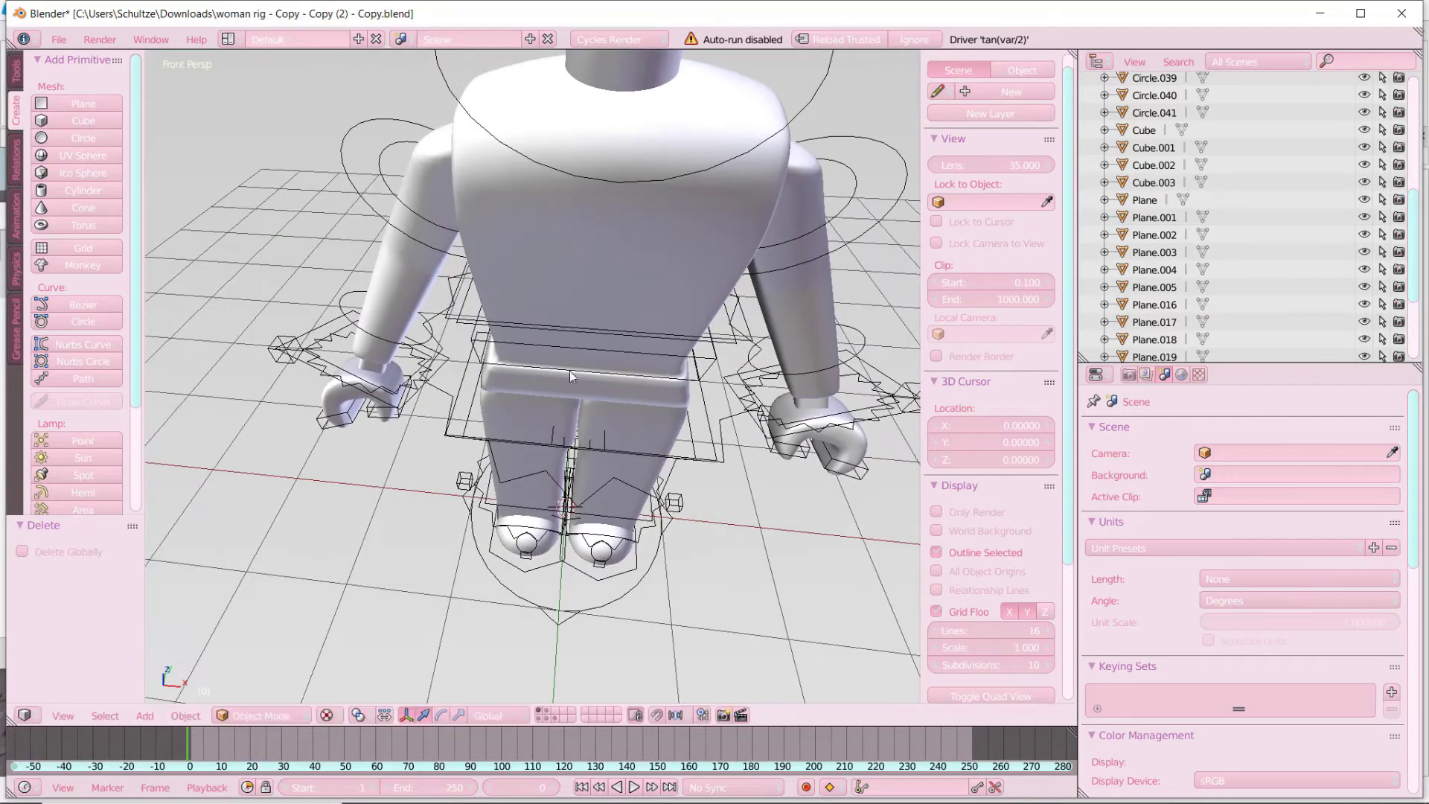
drag(1073, 55, 1064, 309)
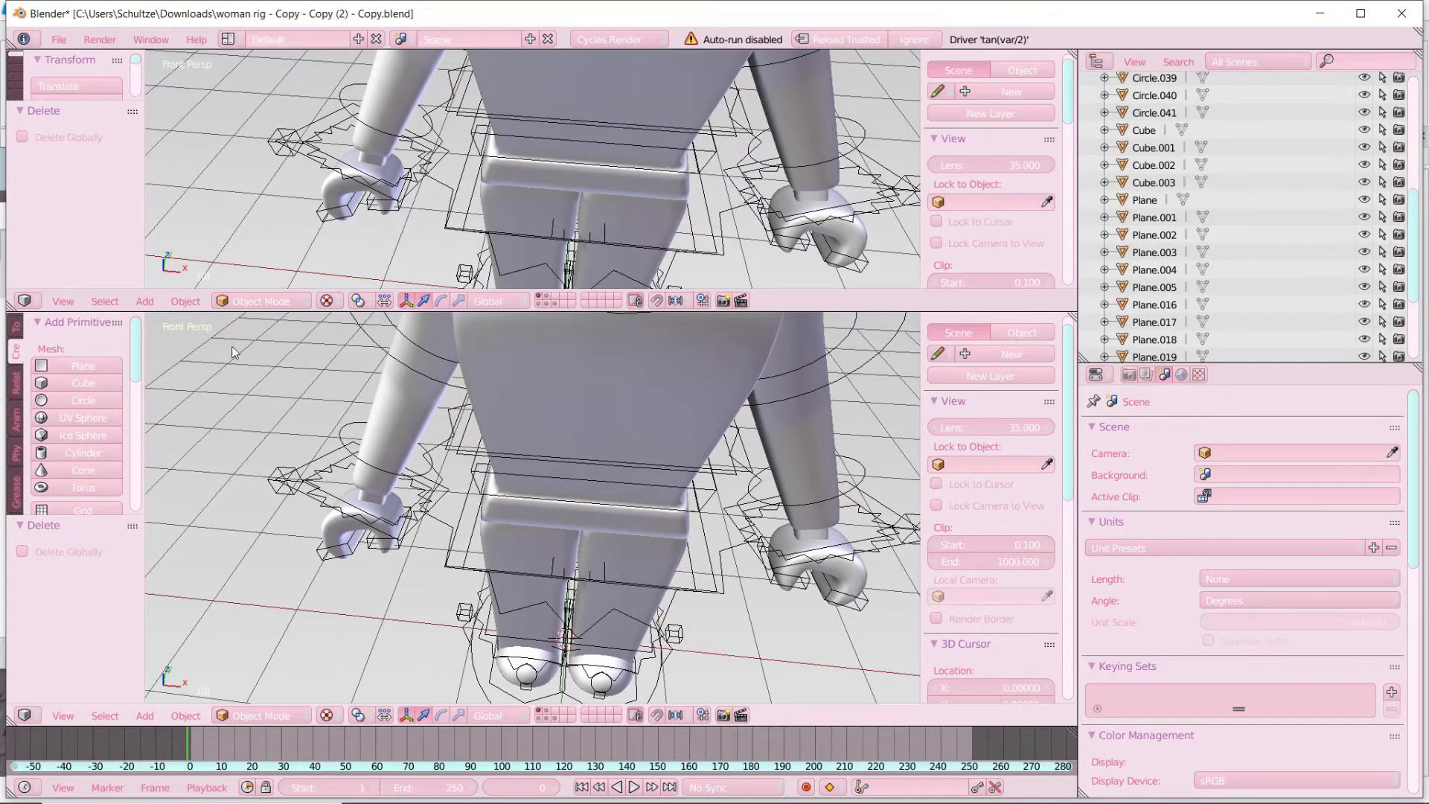
click(24, 301)
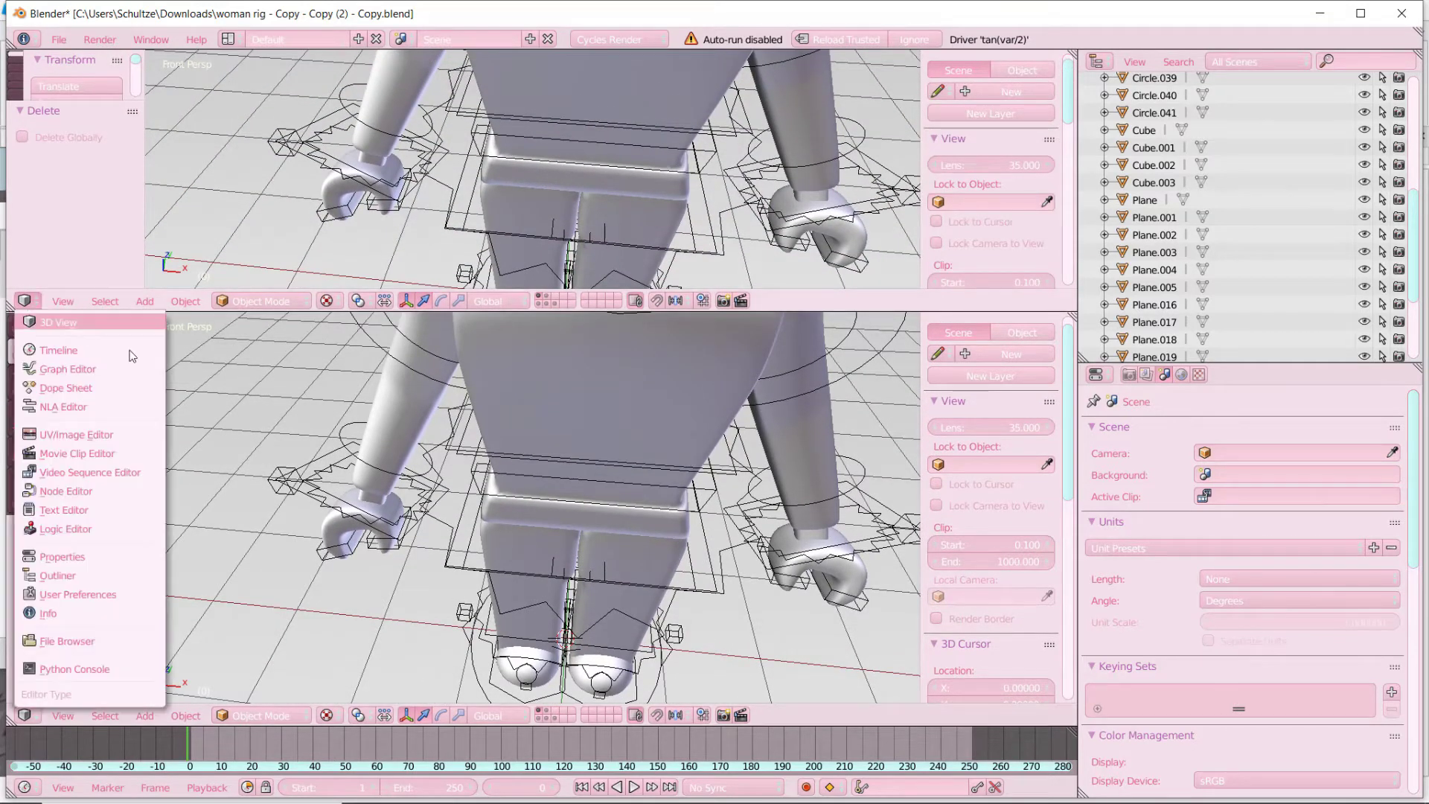
click(25, 301)
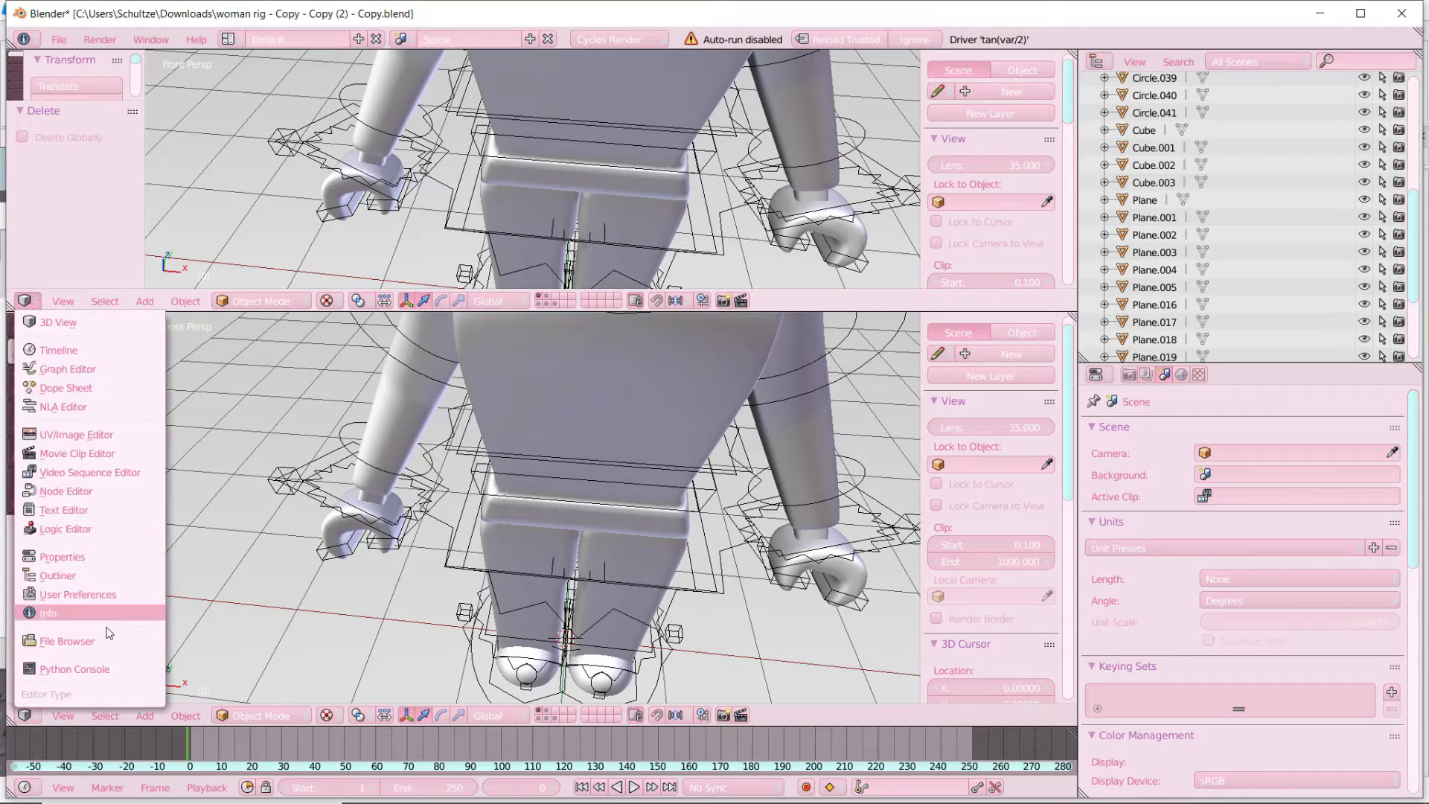
click(98, 494)
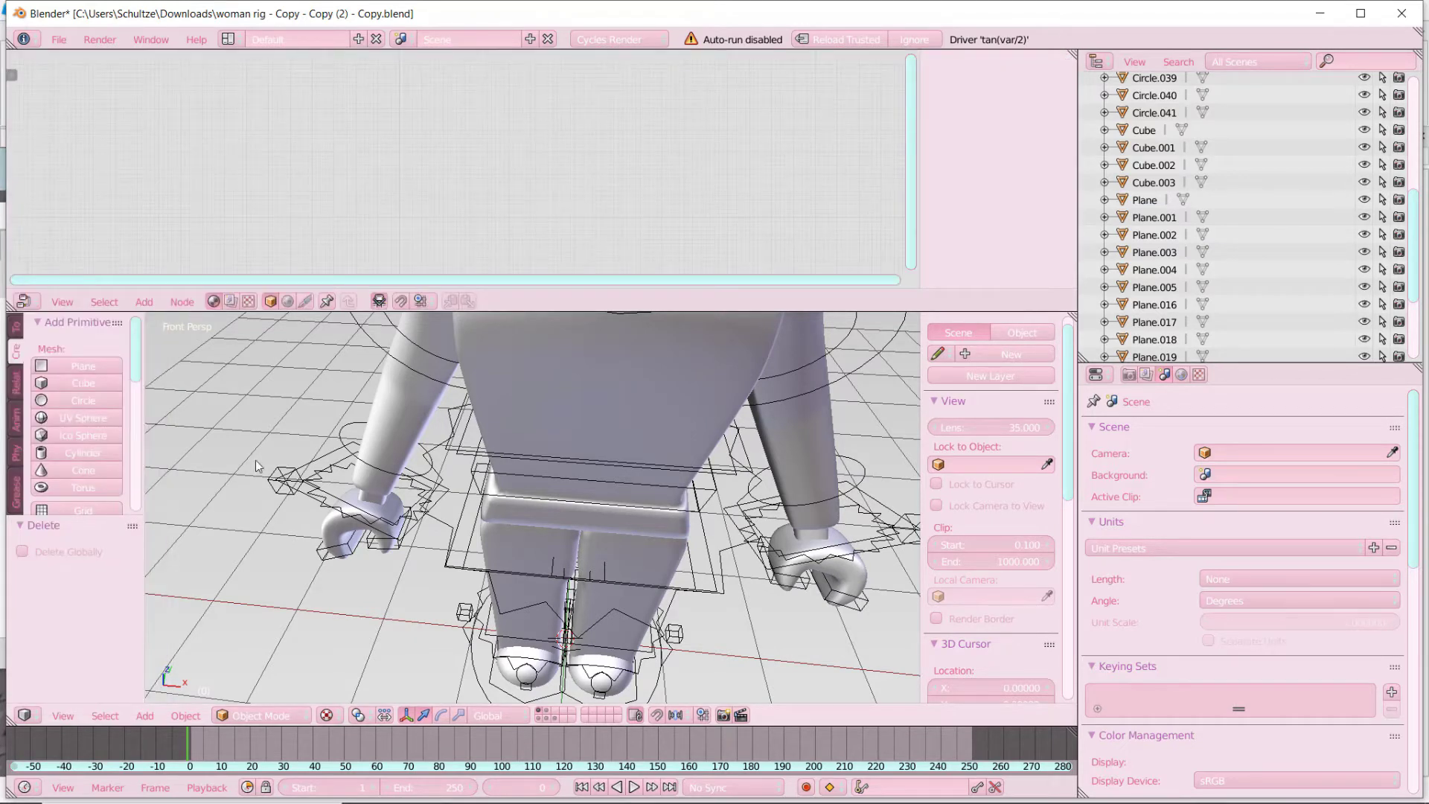
- Load the 264 KiB Unidog texture PNG into the image texture node of the rig body's material
right_click(601, 596)
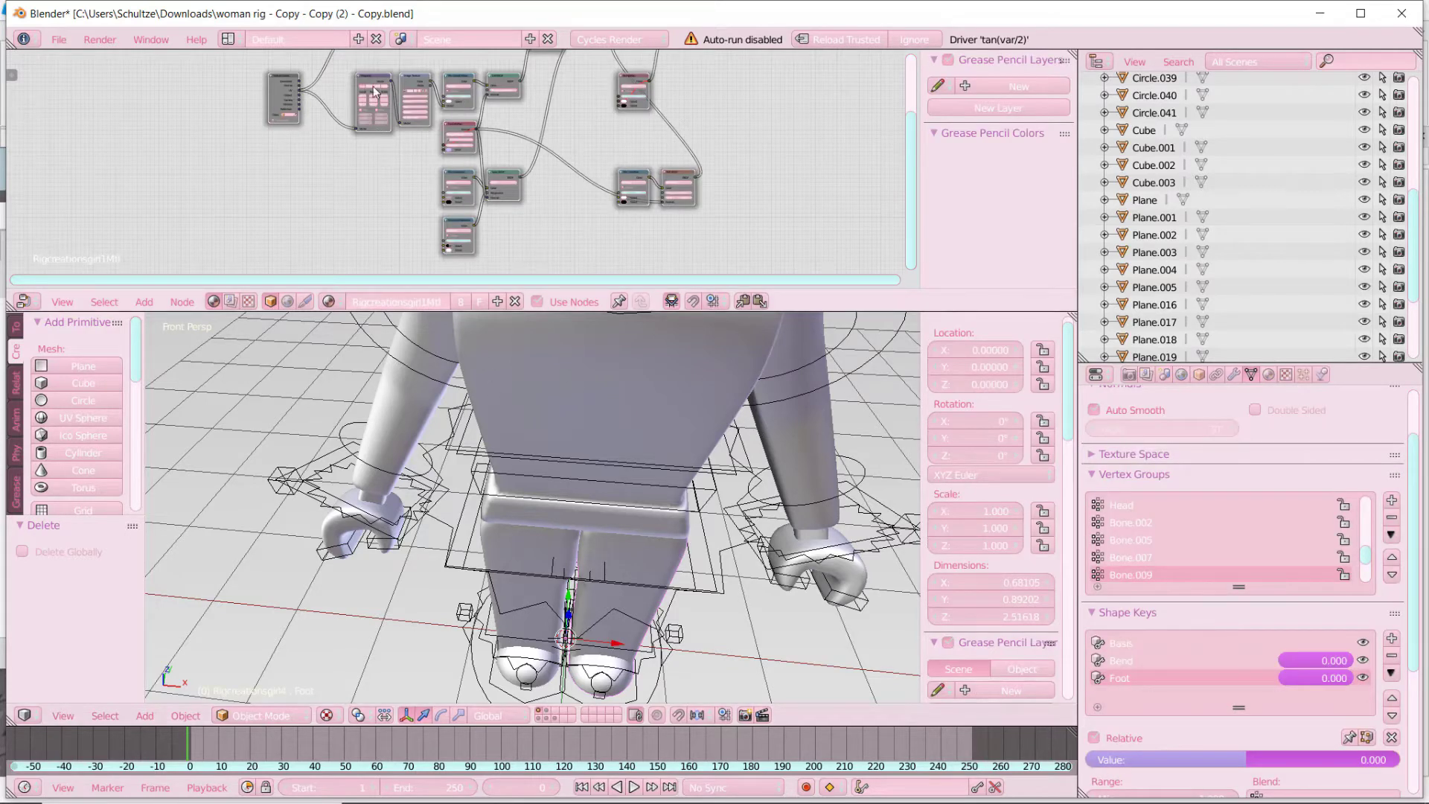
scroll(374, 90, up, 5)
drag(909, 203, 920, 145)
scroll(410, 280, up, 4)
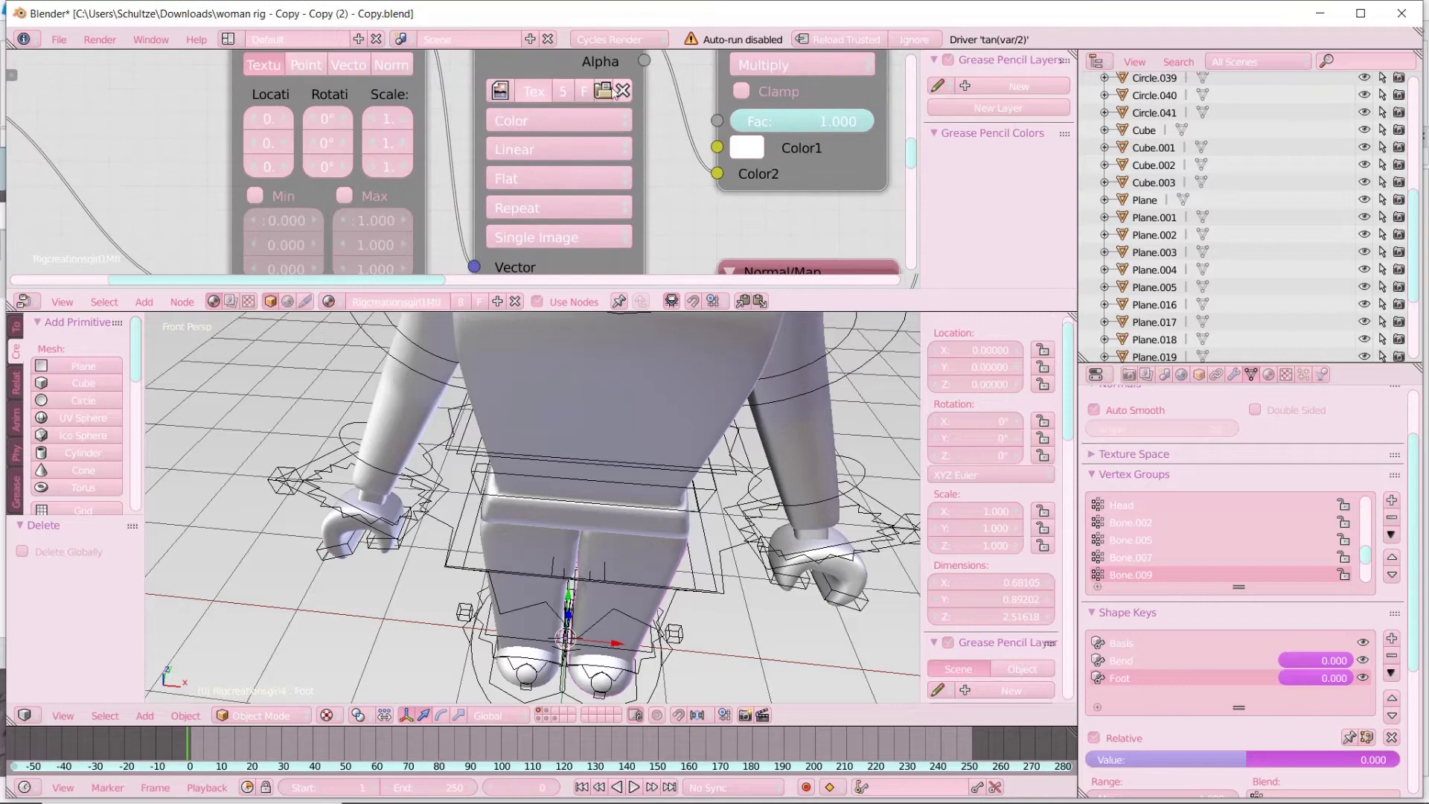
click(603, 90)
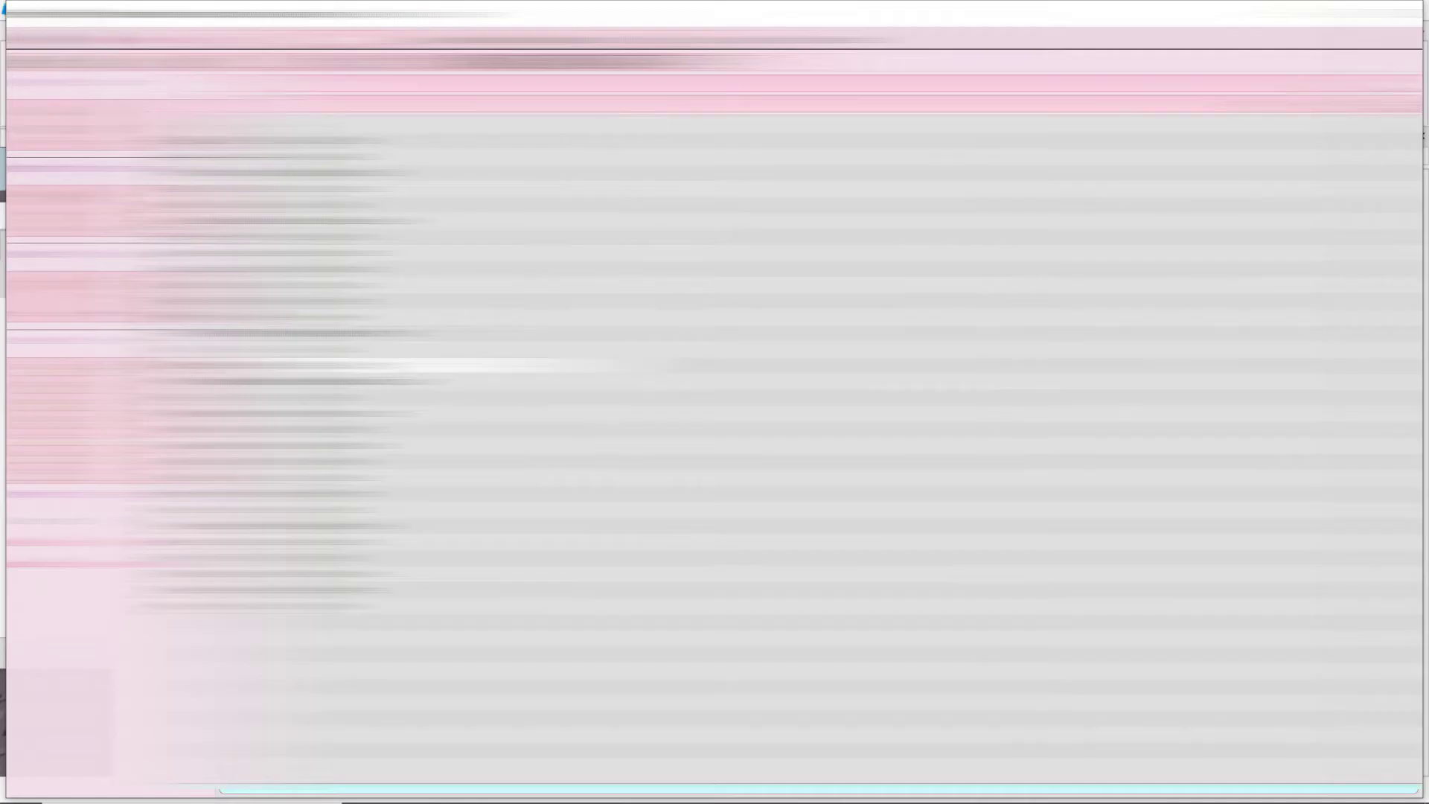
click(78, 422)
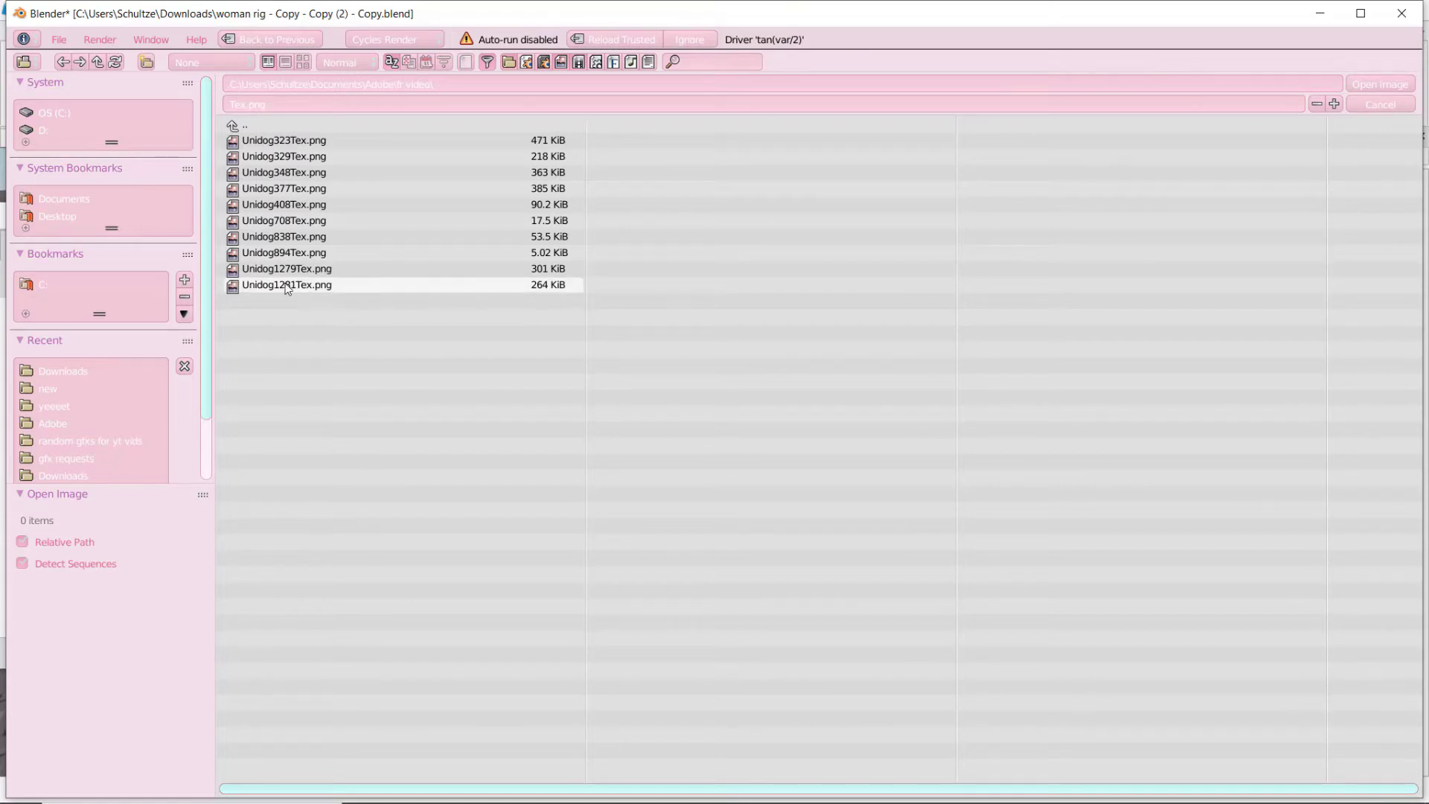
double_click(338, 284)
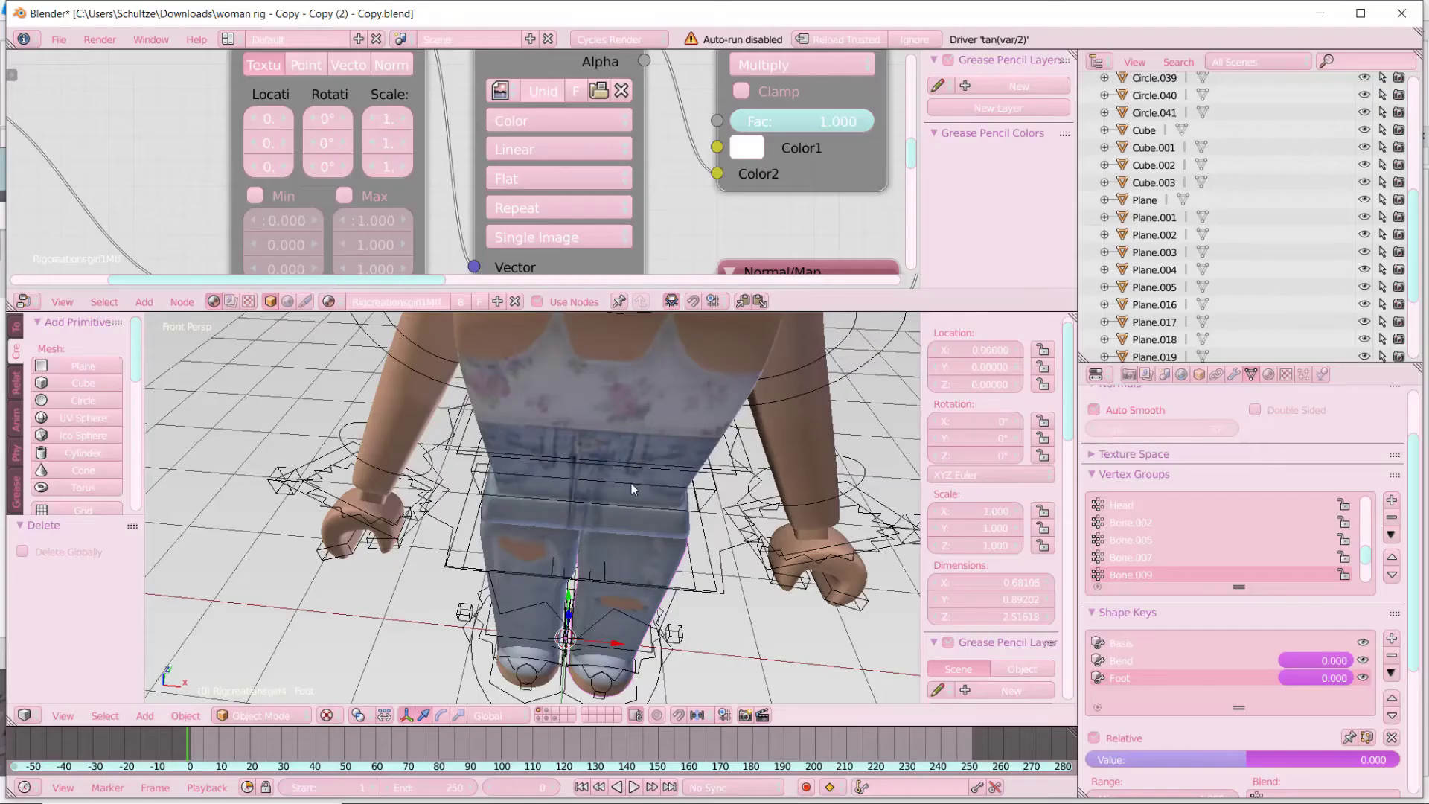
- Check the textured body from the front and side, and merge the Node Editor area back into the 3D viewport
scroll(631, 483, down, 4)
key(shift+f)
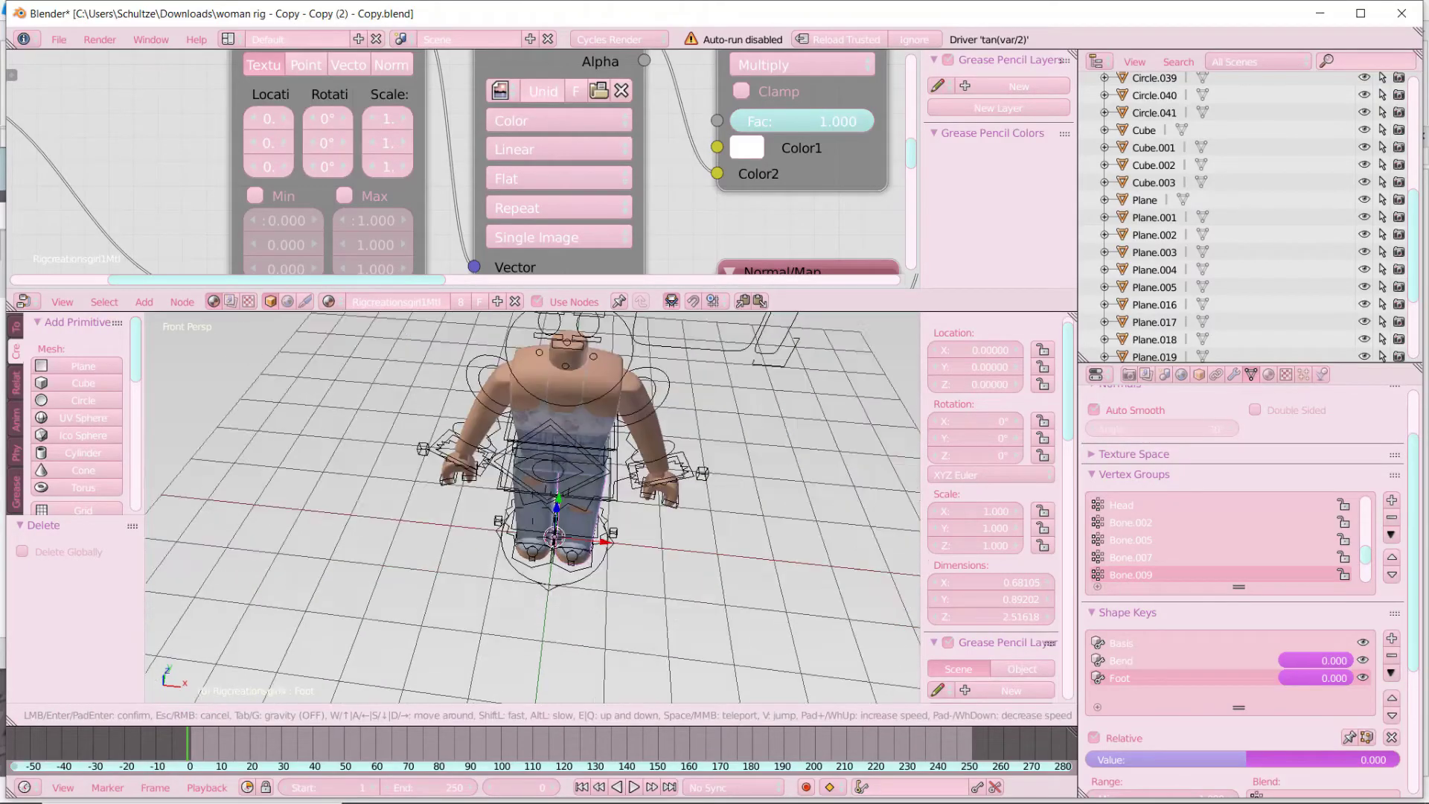
key(s)
key(w)
key(d)
key(s)
click(731, 410)
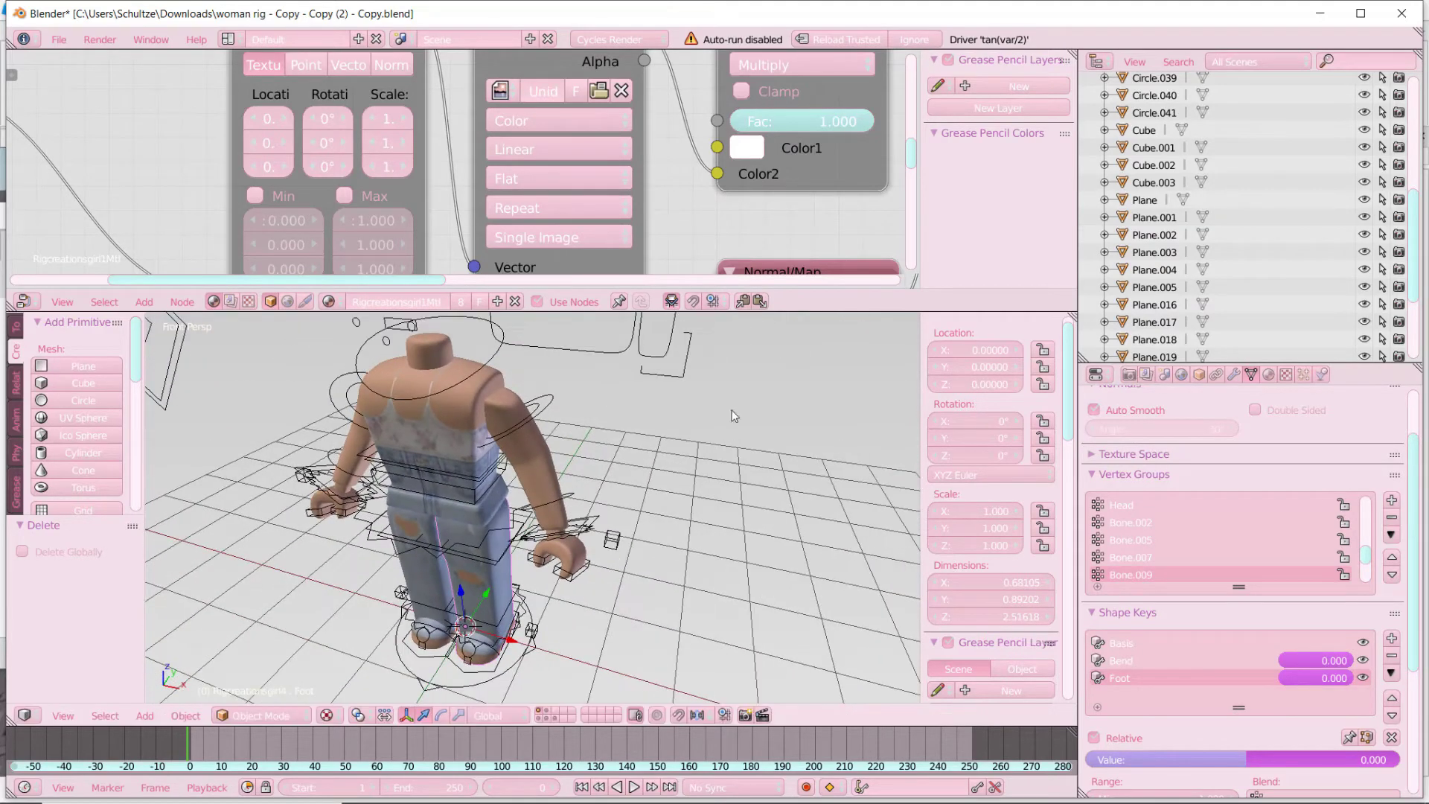
drag(1074, 314, 1062, 152)
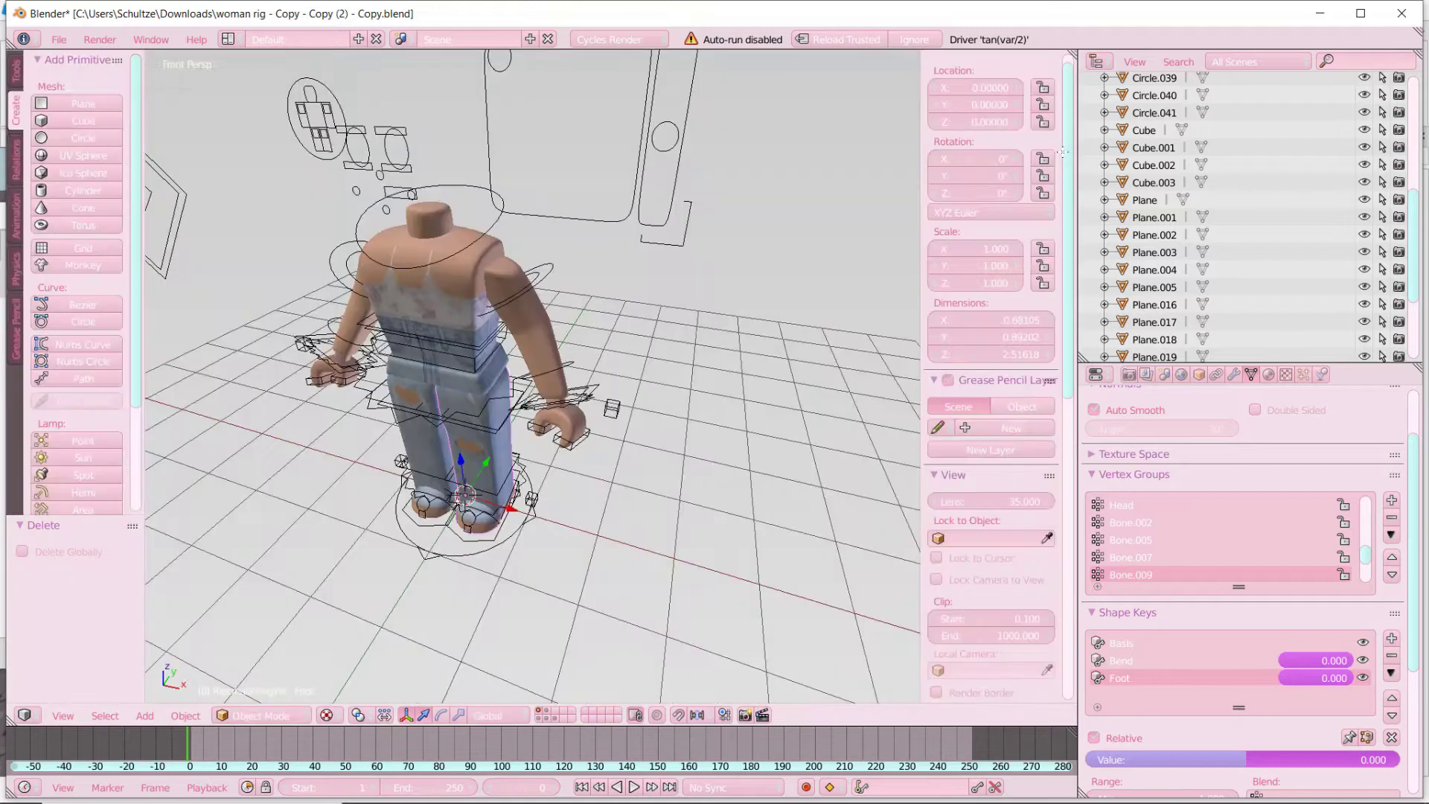
- Import the exported Wavefront OBJ model of the avatar and house into the rig scene
key(shift+f)
key(a)
key(w)
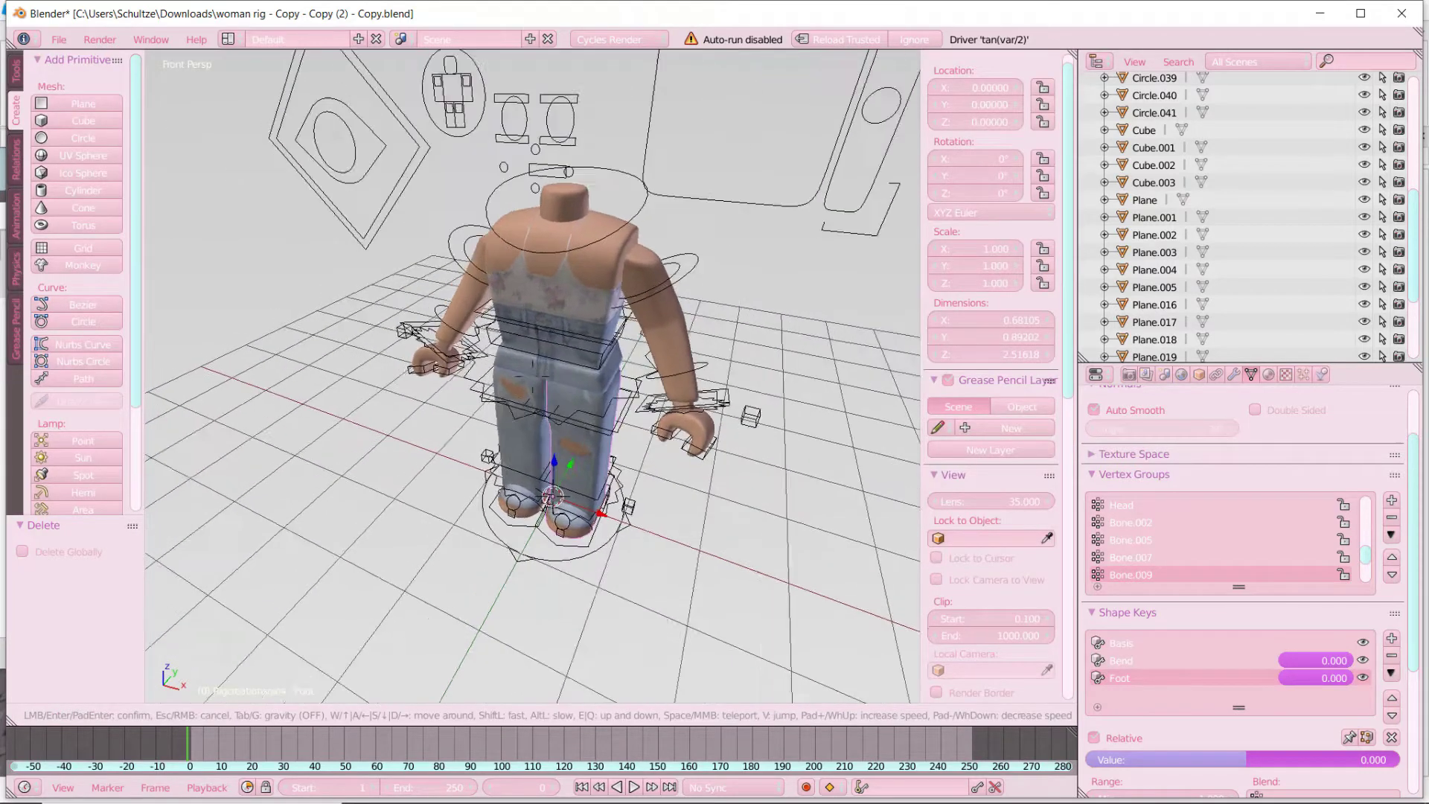
click(520, 363)
click(58, 39)
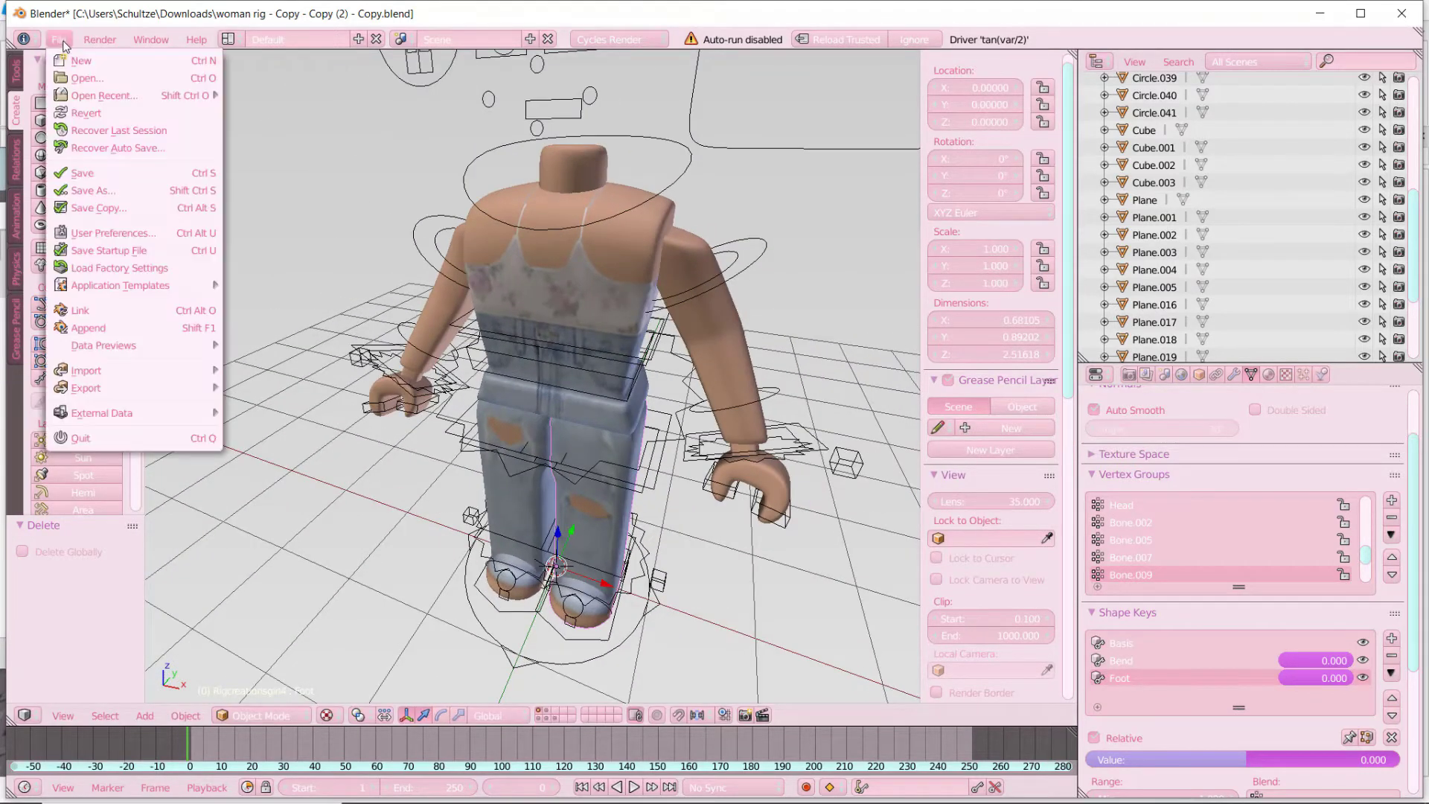
mouse_move(193, 368)
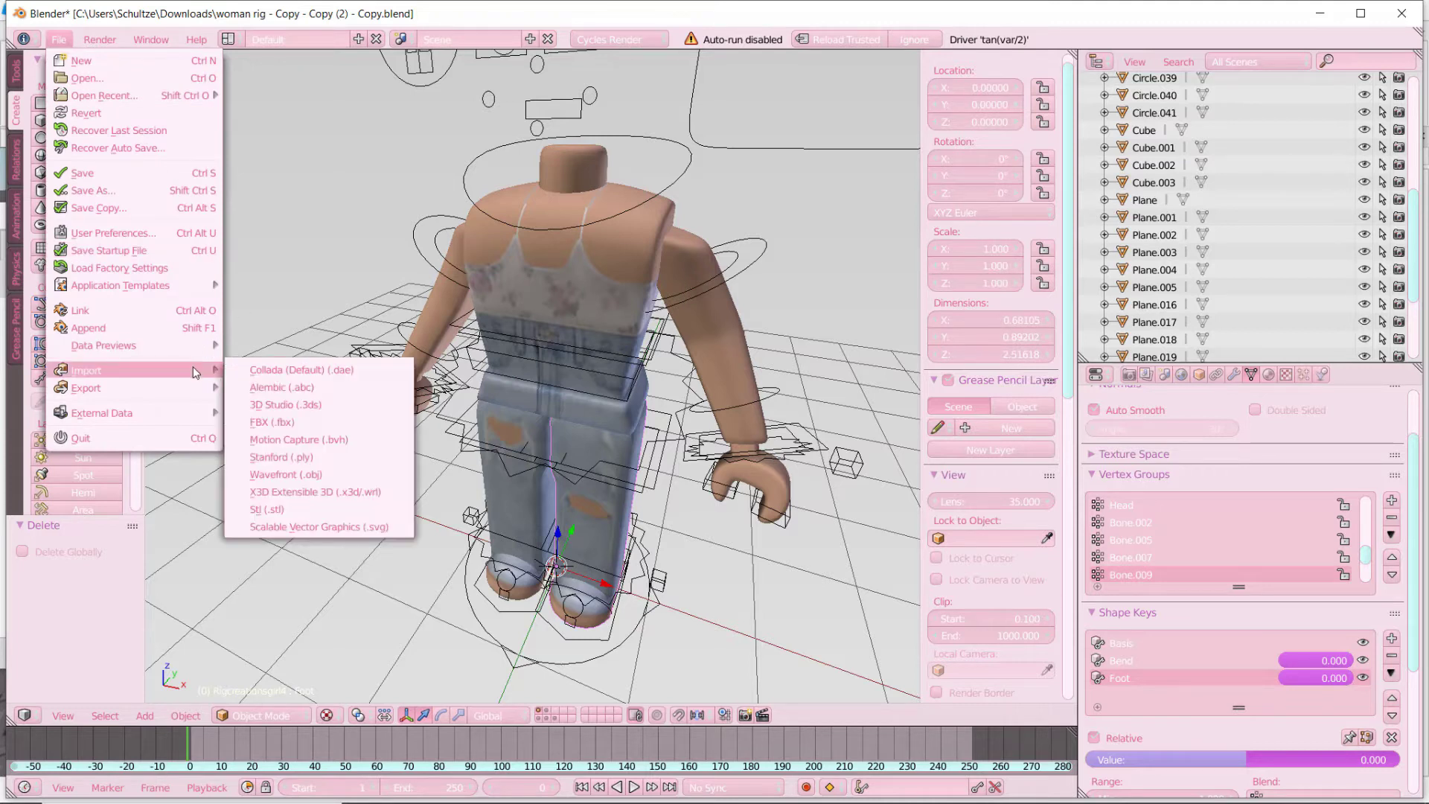
click(301, 475)
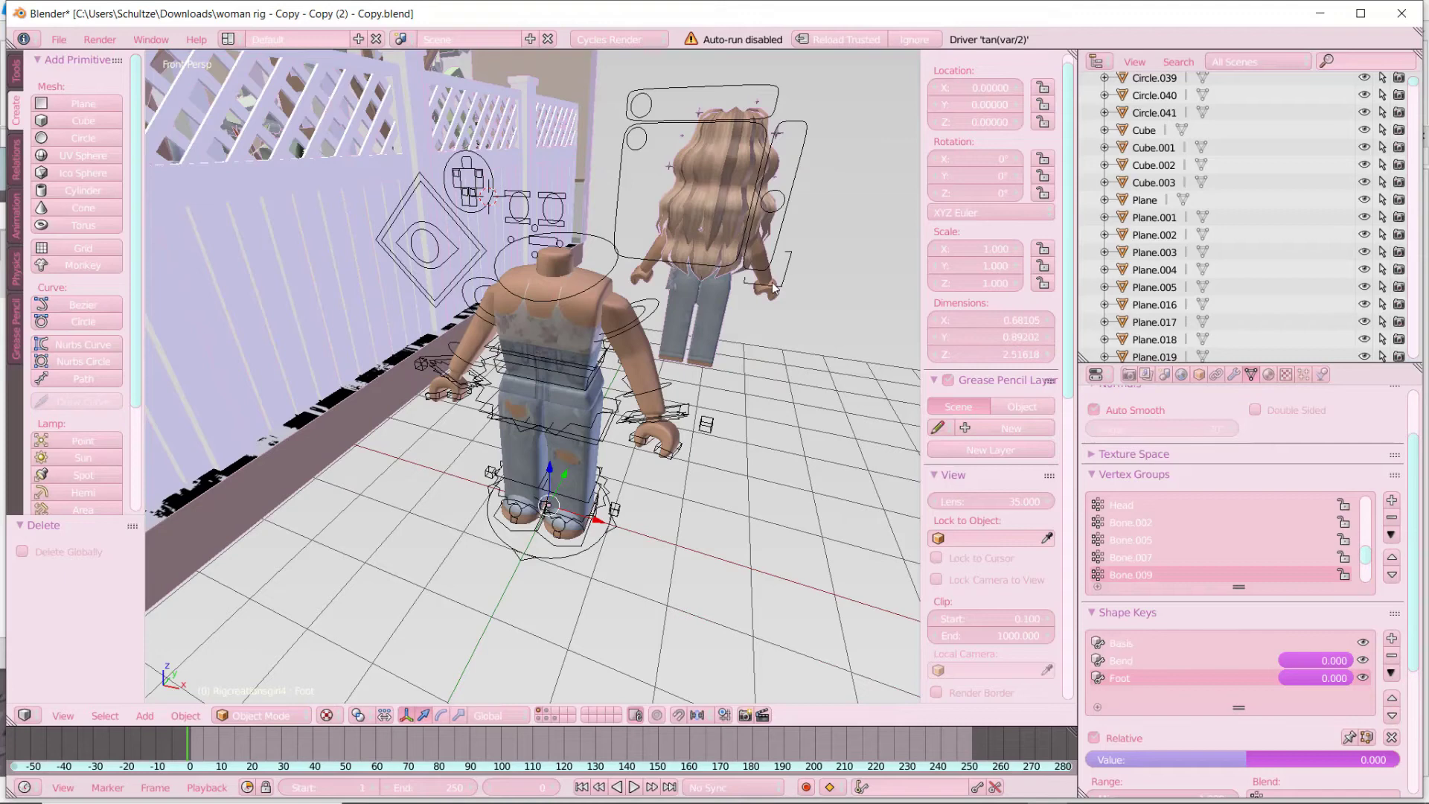
- Select the imported avatar's head, hair and floating sparkle accessories
key(shift+f)
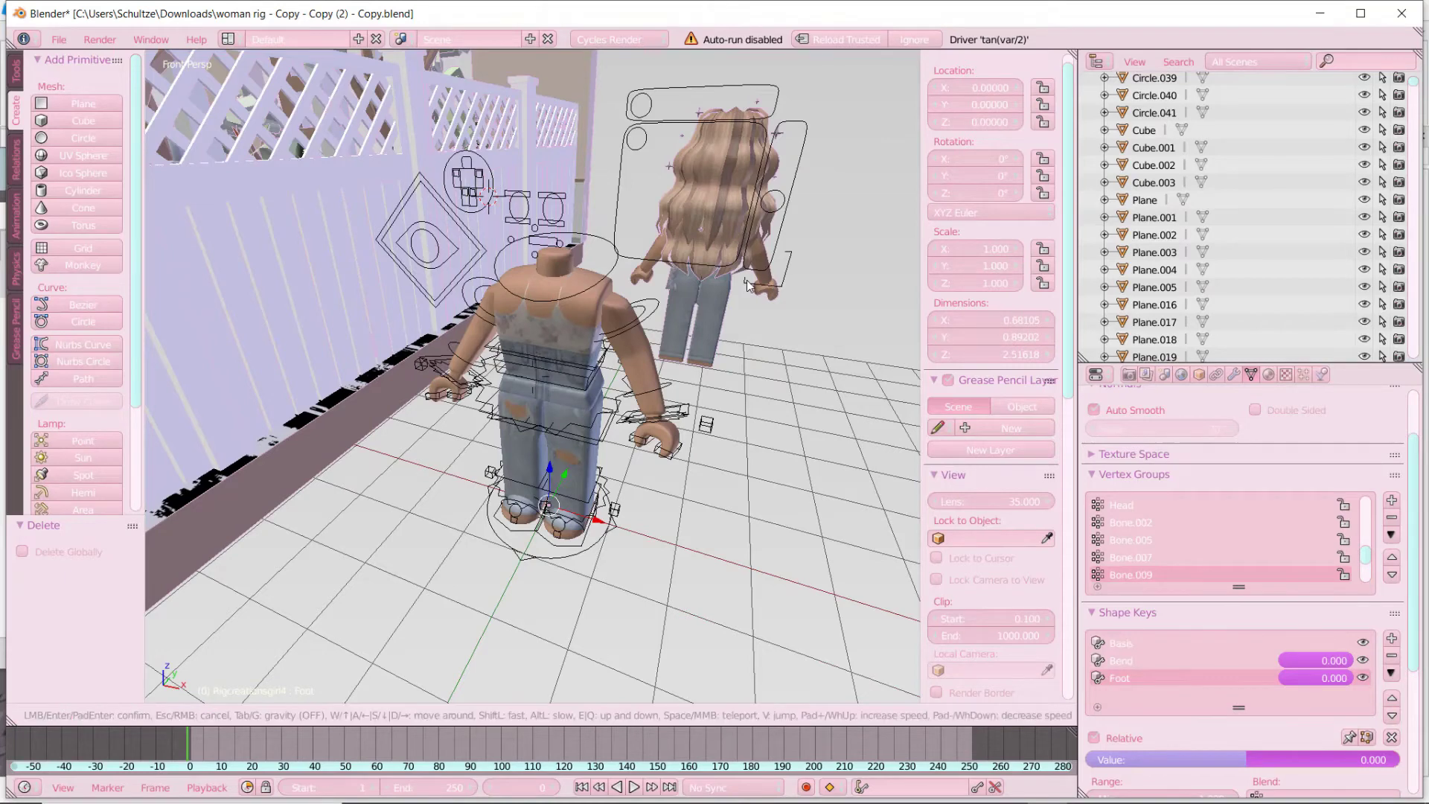
key(w)
key(s)
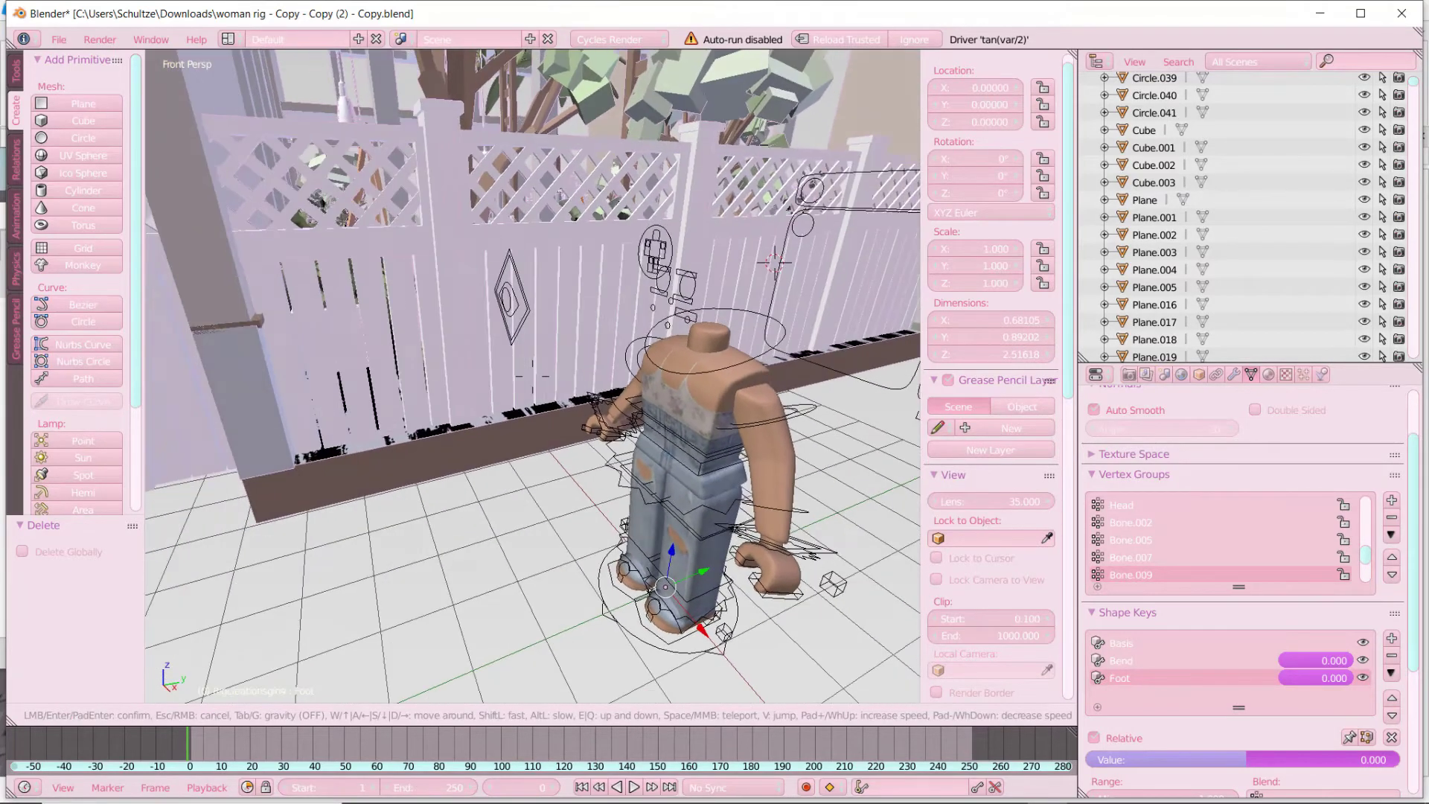
key(w)
key(w)
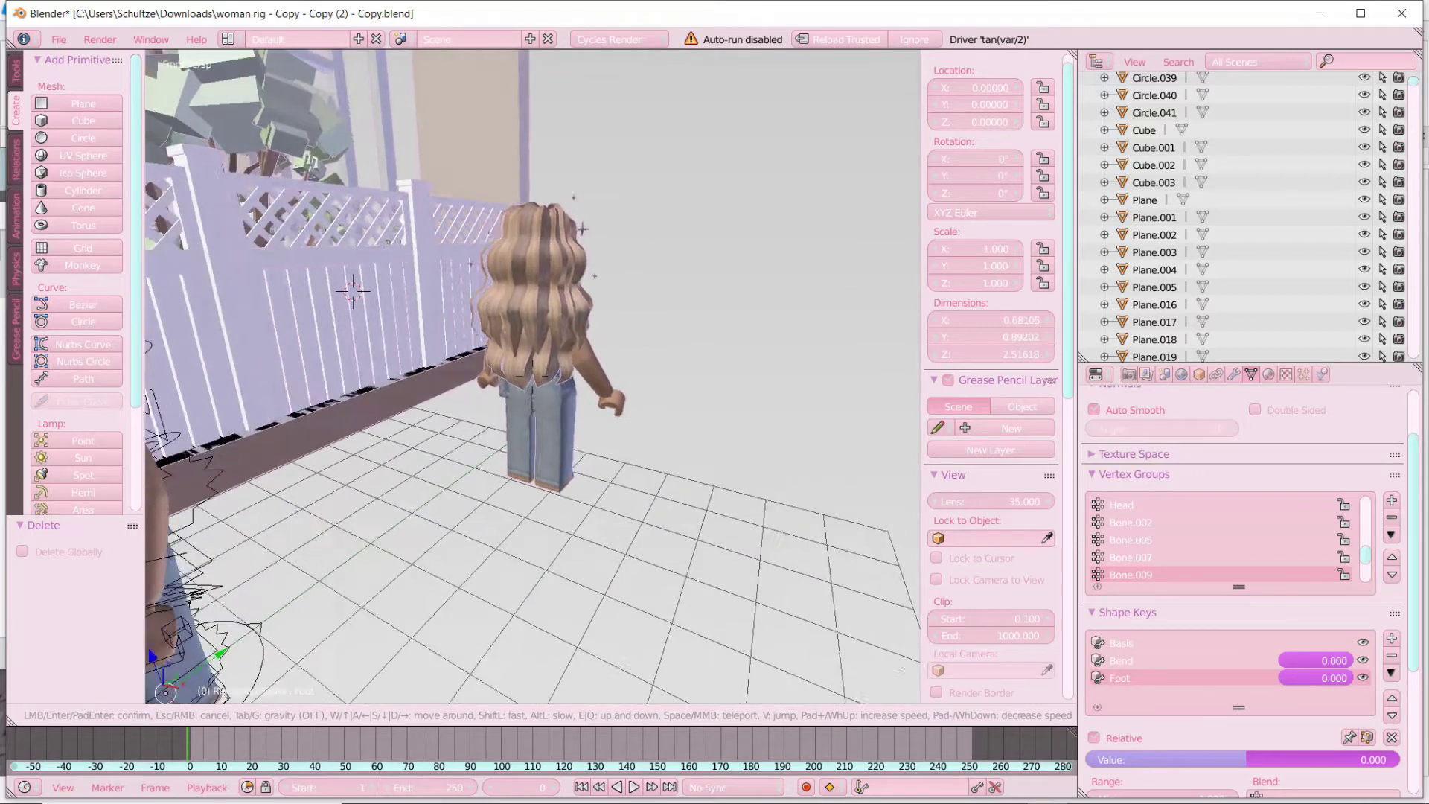
key(w)
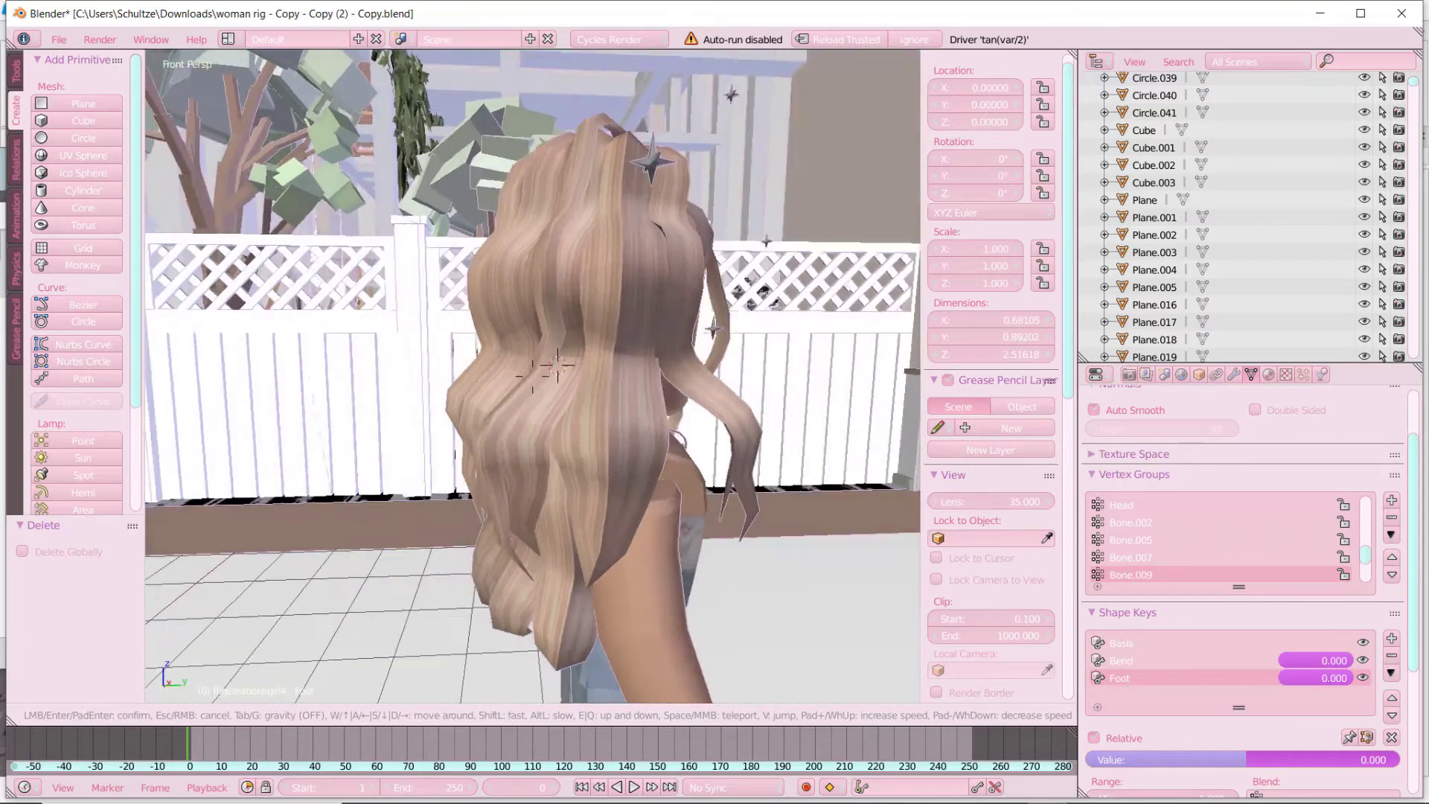
key(s)
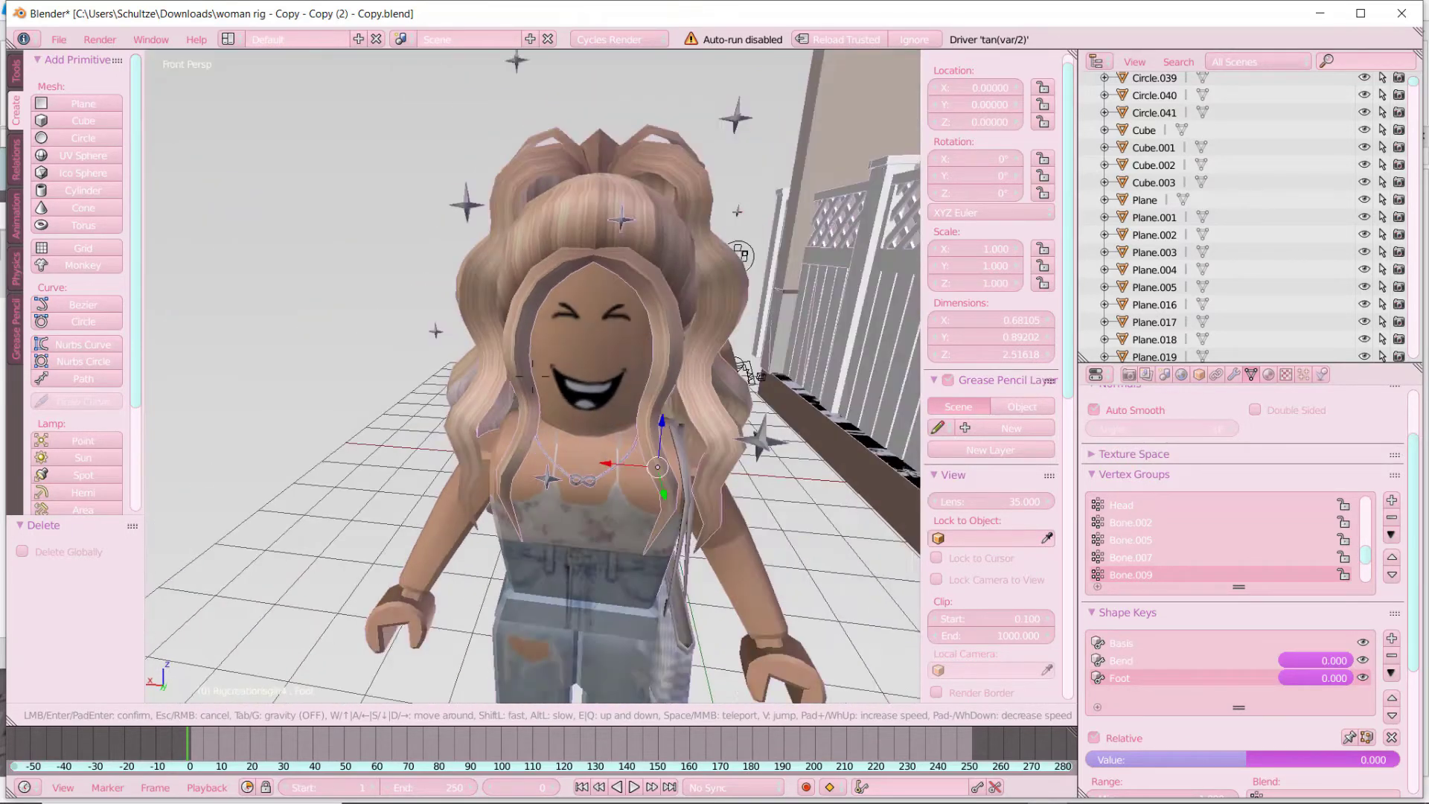
key(w)
click(546, 323)
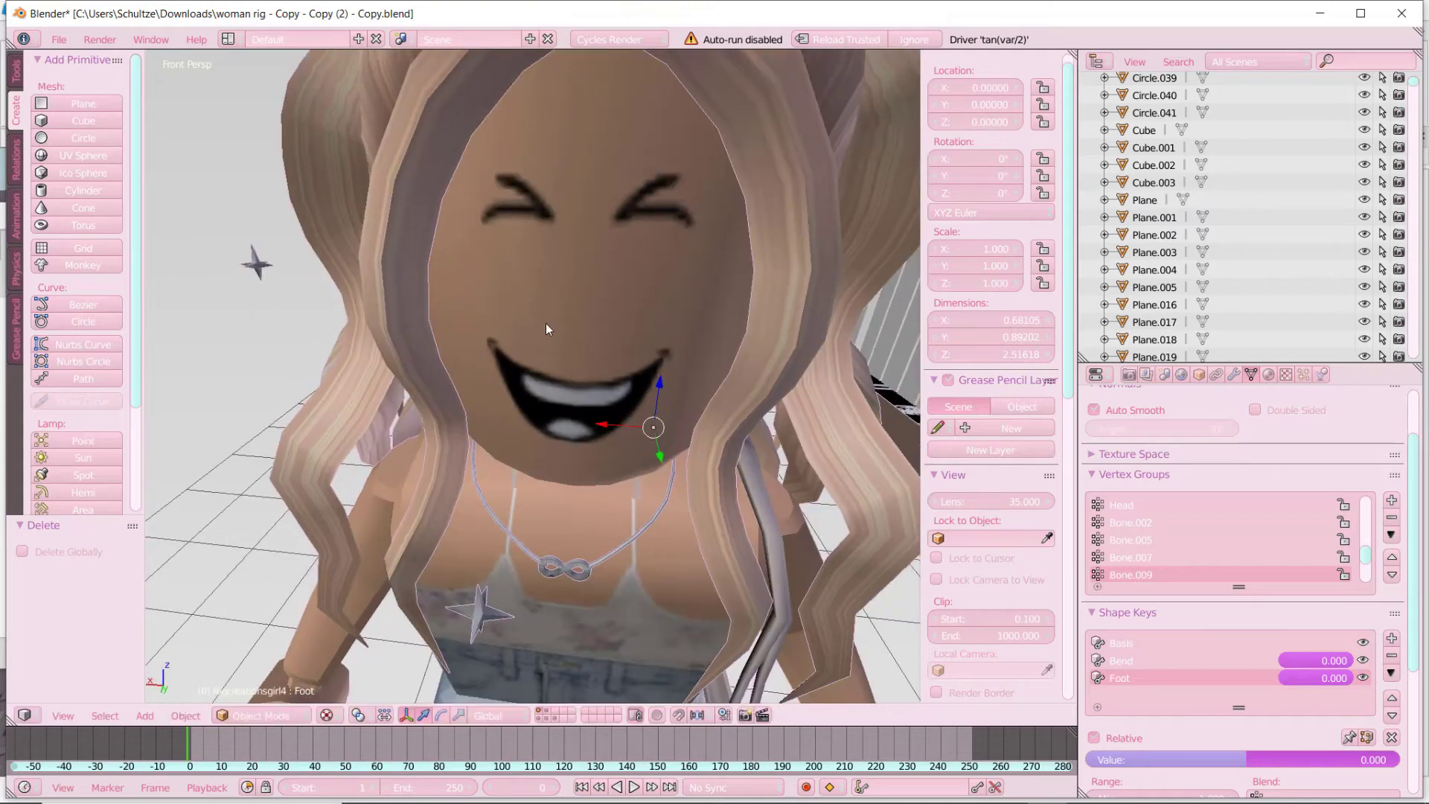
right_click(542, 323)
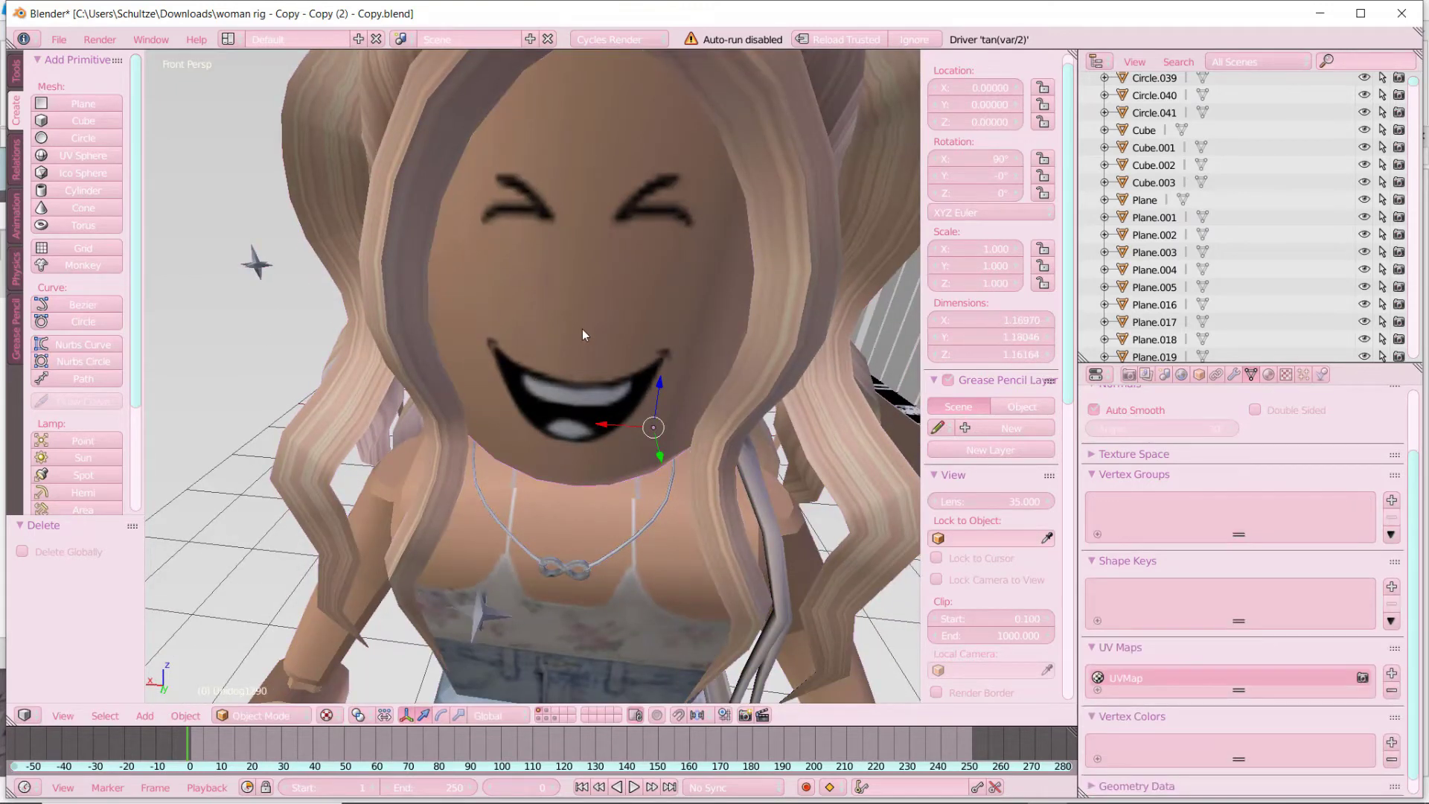
right_click(409, 249)
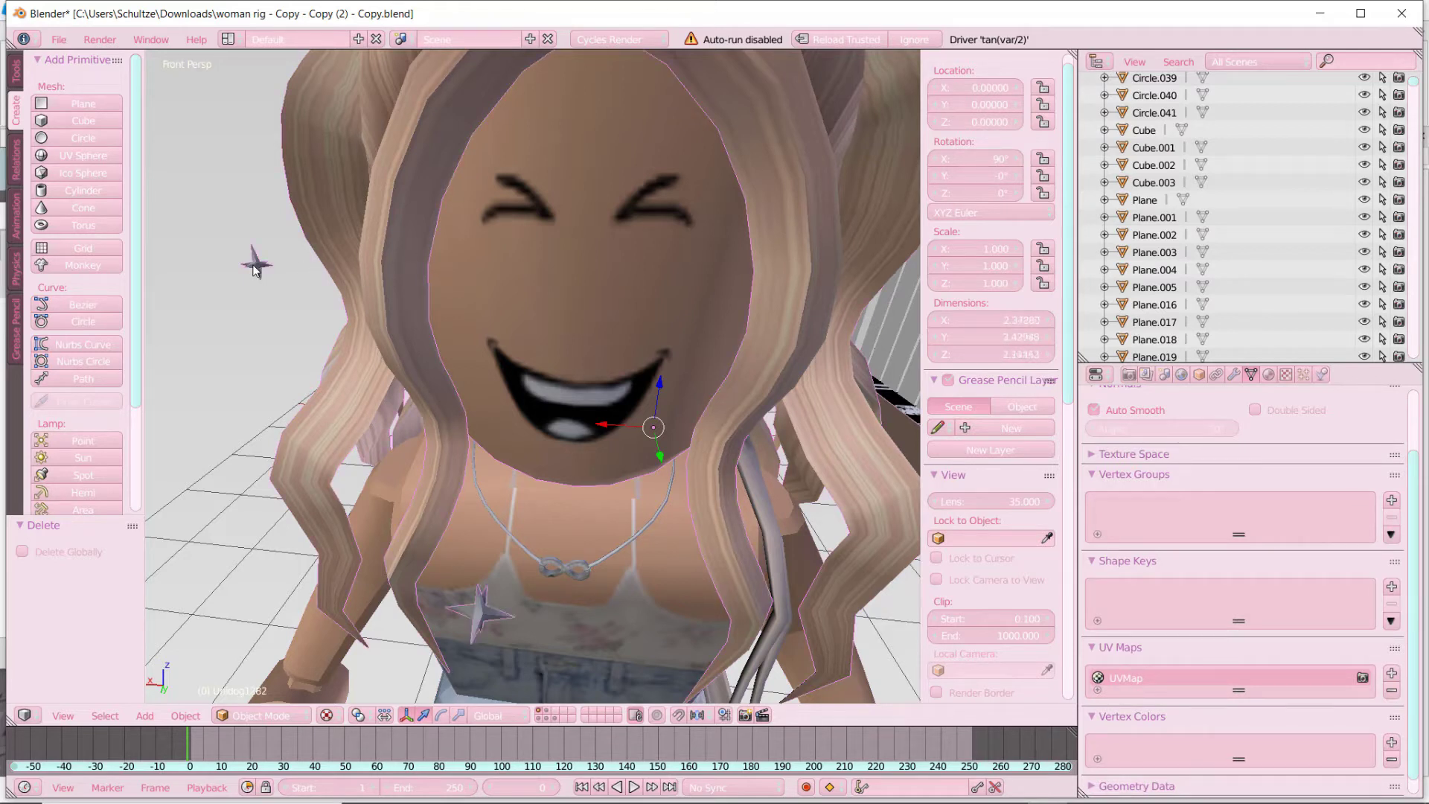
- Set the selected head and hair parts' origins to their geometry and move the parts -5.133 along Y to the rig
key(shift+f)
key(s)
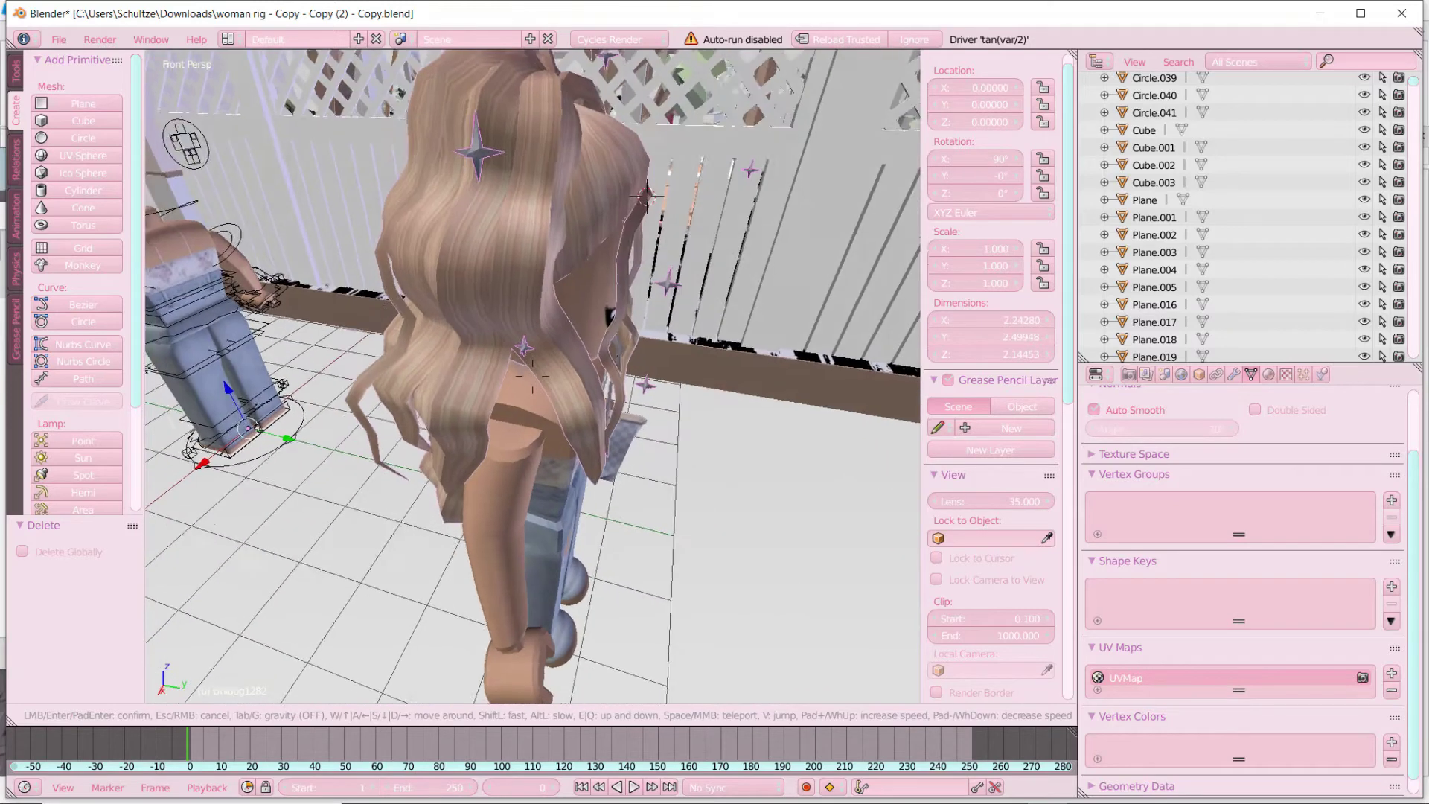
key(s)
click(332, 517)
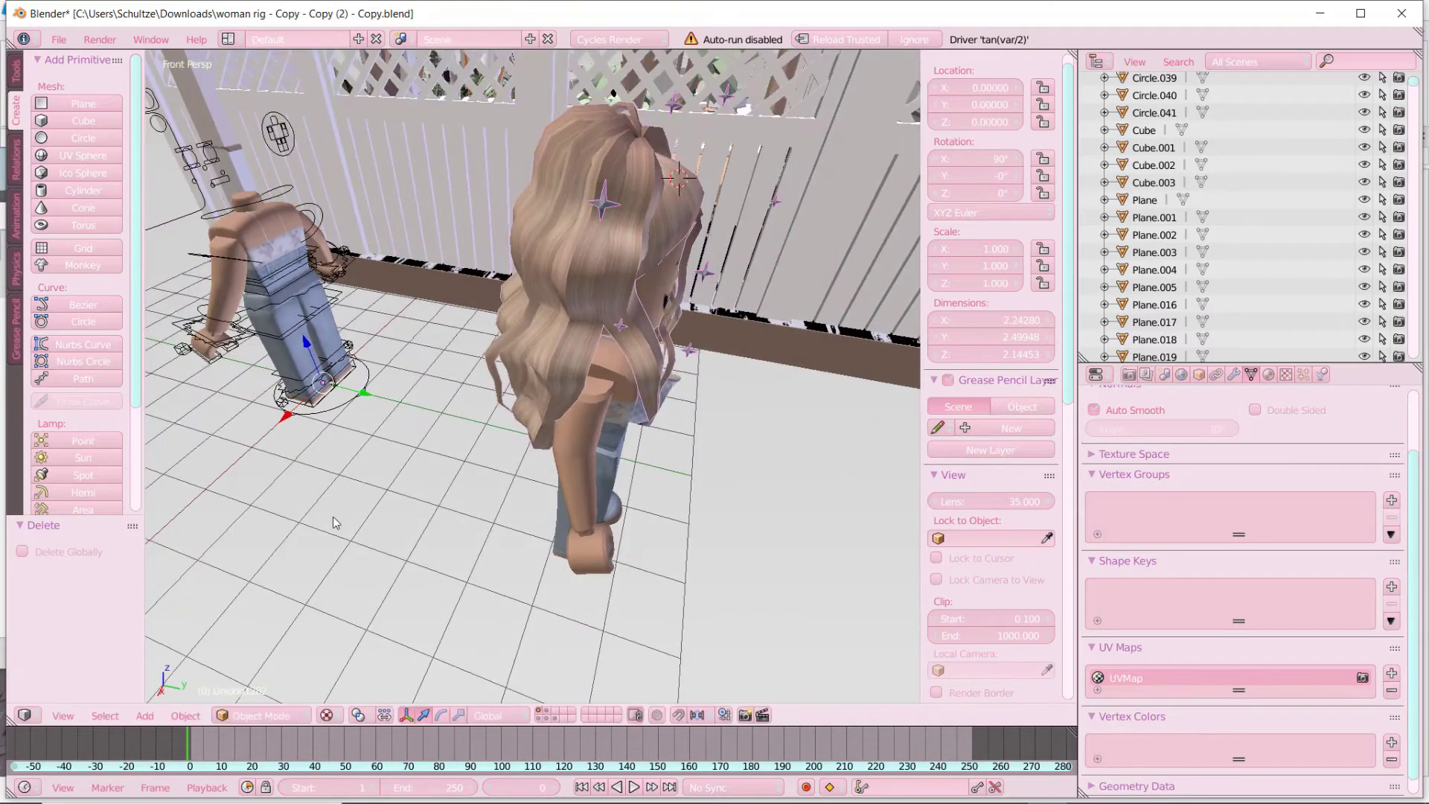
click(185, 715)
mouse_move(266, 639)
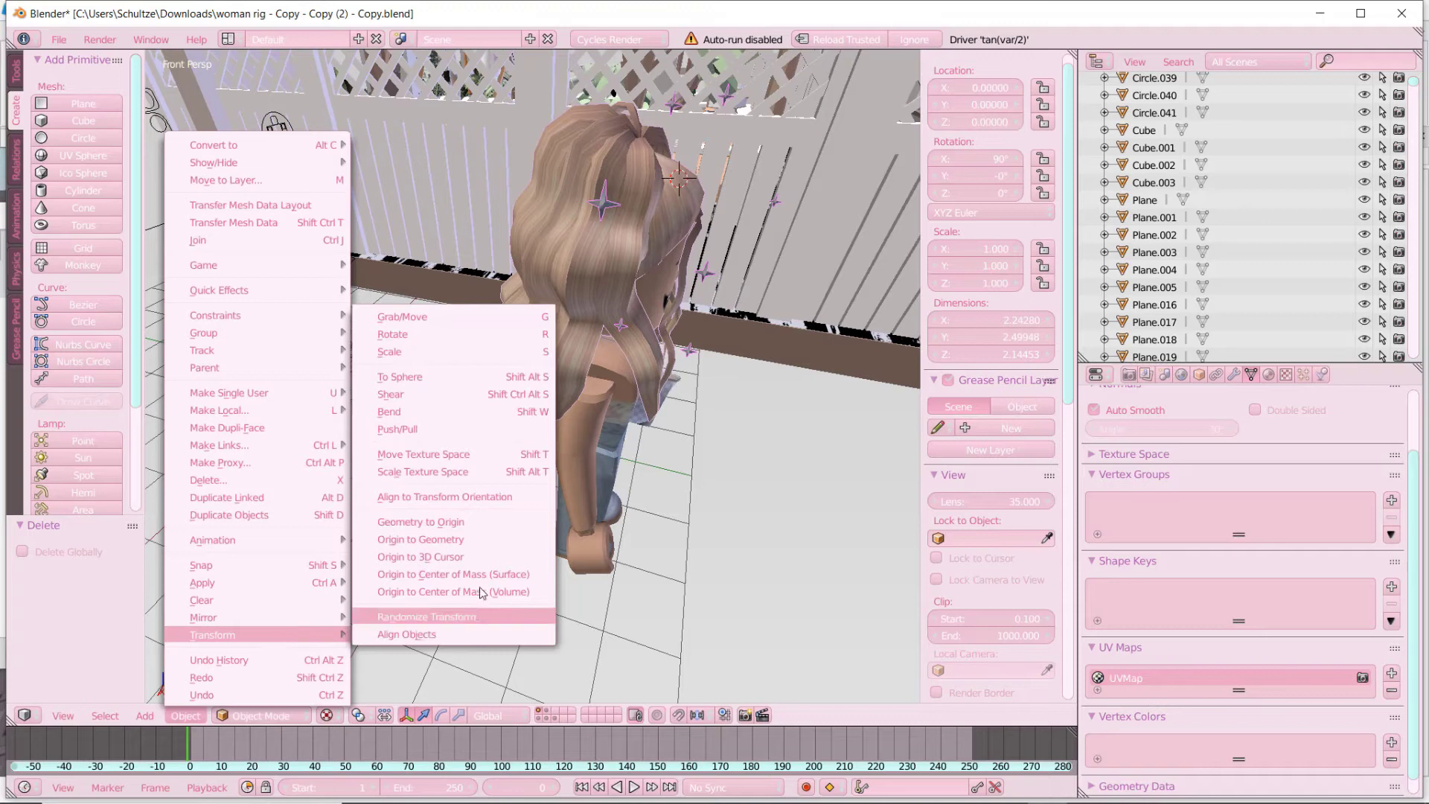
click(460, 541)
drag(652, 266, 243, 238)
- Move the head and hair parts -1.761 along X to line them up with the rig's neck
key(shift+f)
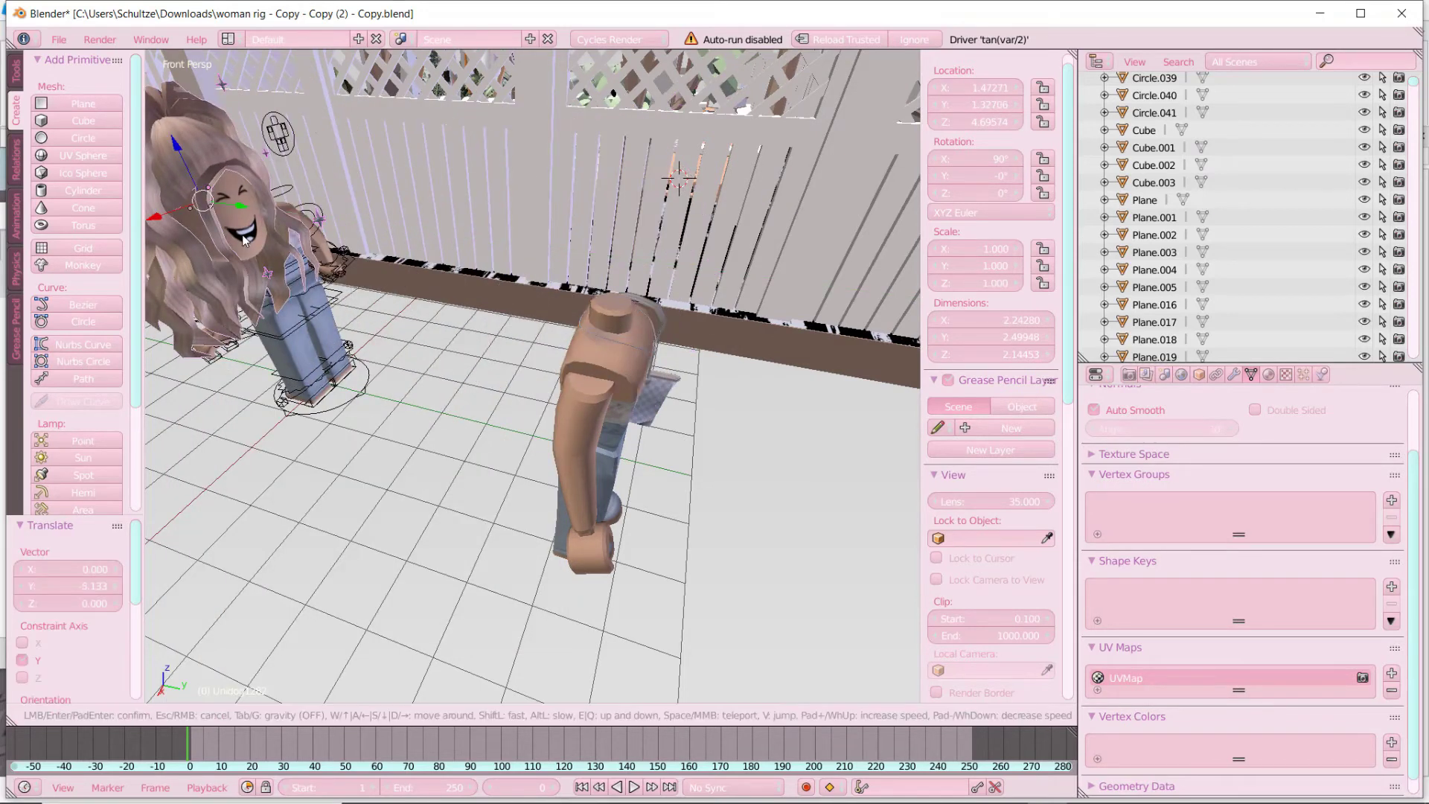
key(w)
key(a)
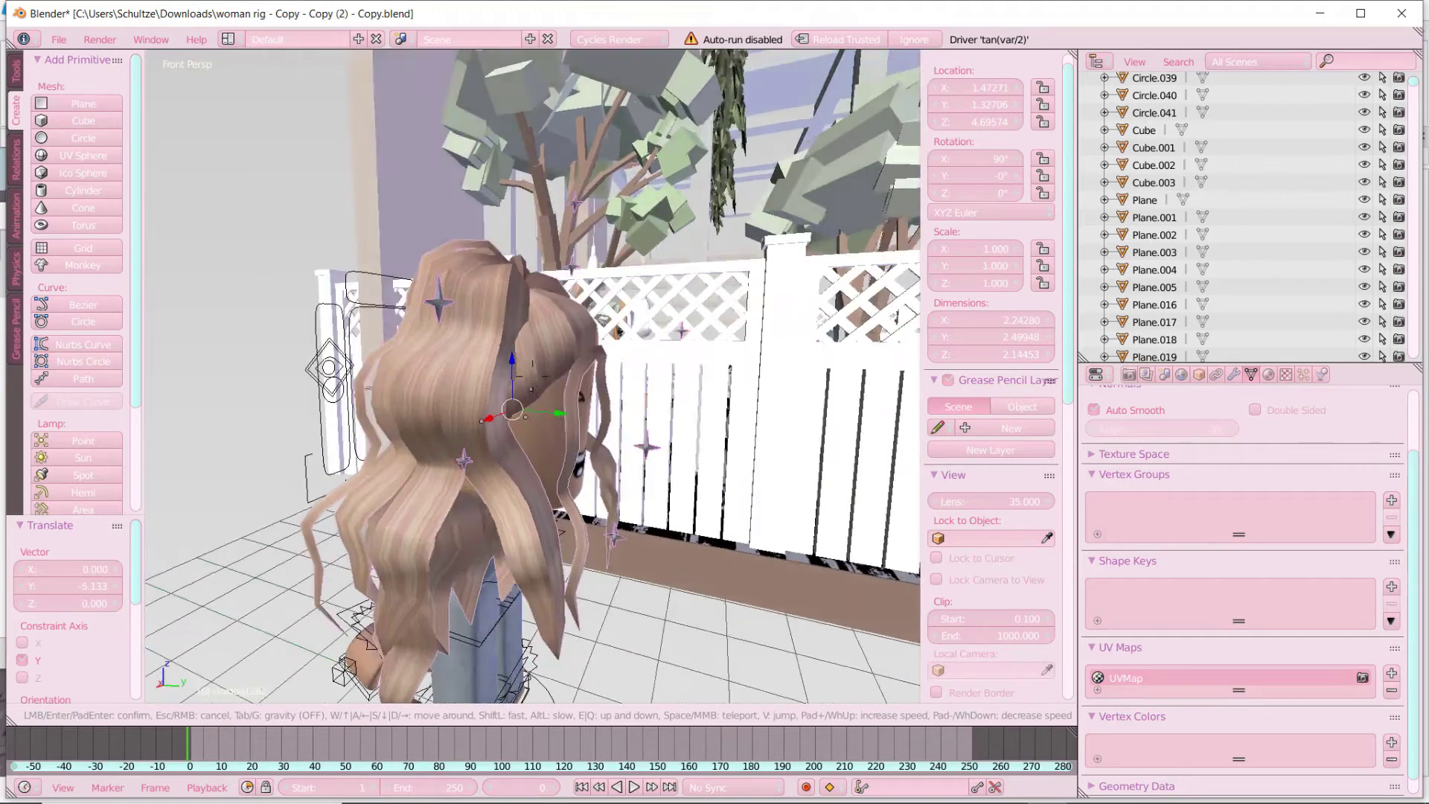
key(w)
key(a)
key(s)
key(w)
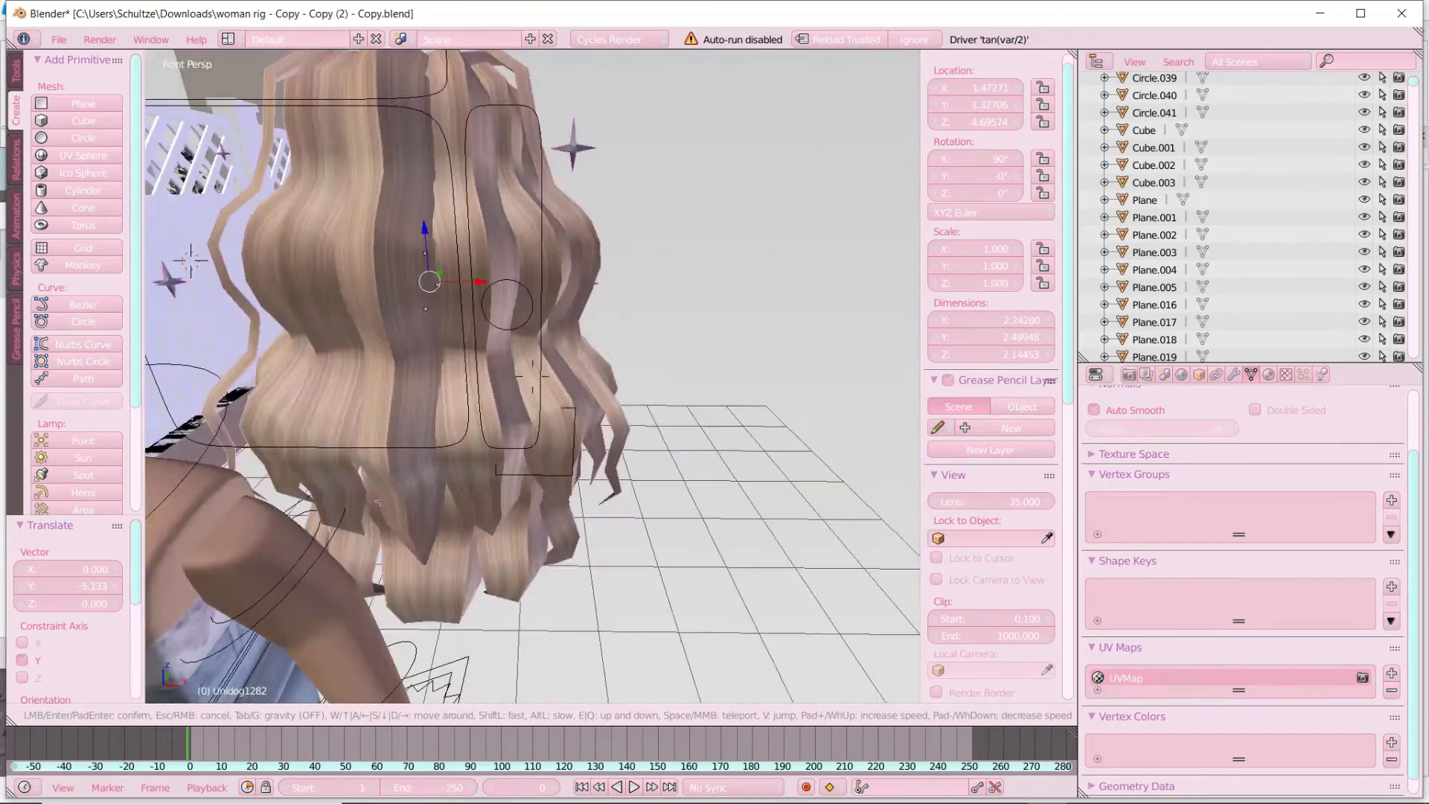
key(s)
click(532, 376)
drag(547, 296, 329, 302)
- Rotate the head and hair to -173° about Z and place them on the rig's neck at X 0.05641, Y -0.00527, Z 4.69312
key(shift+f)
key(s)
key(w)
key(a)
click(532, 376)
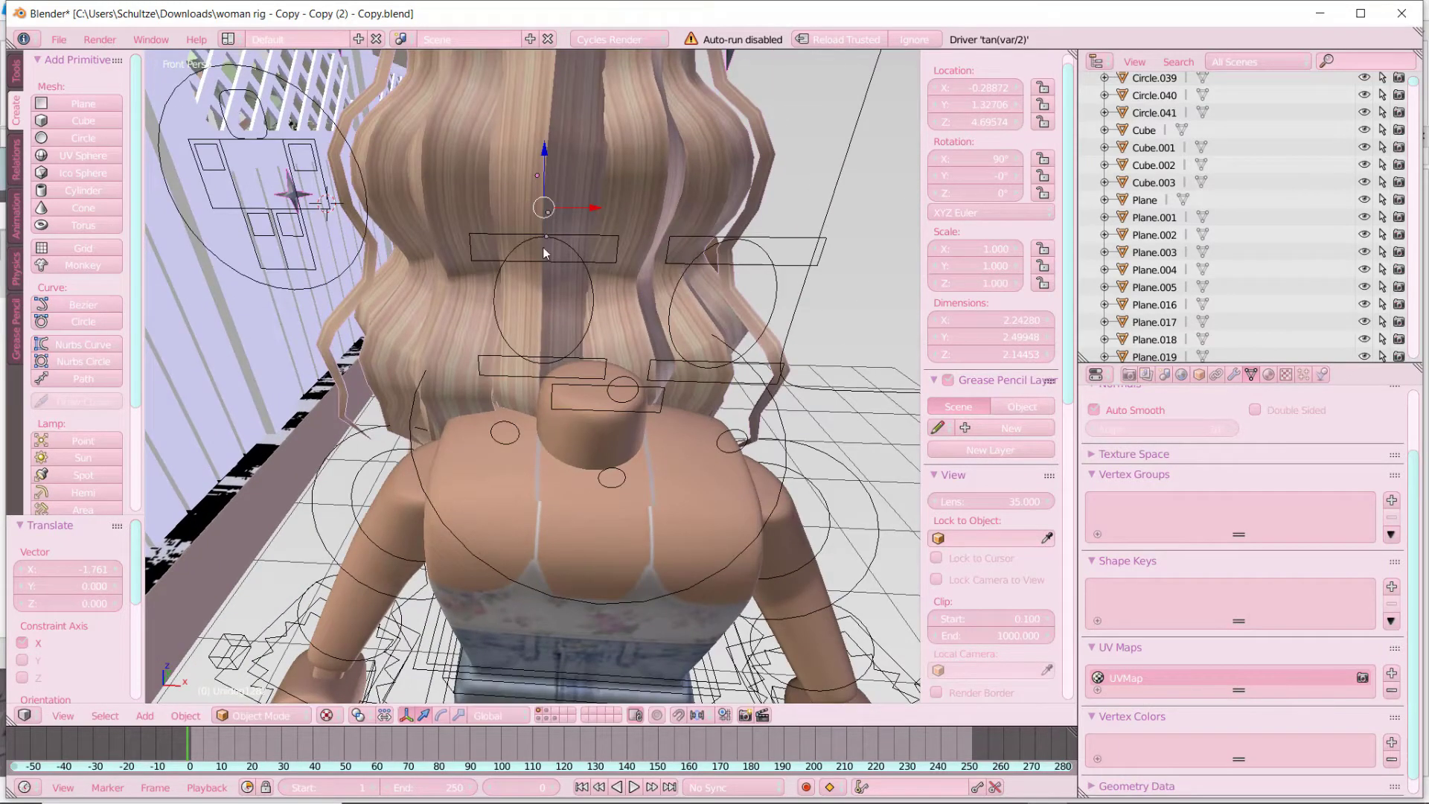
click(442, 716)
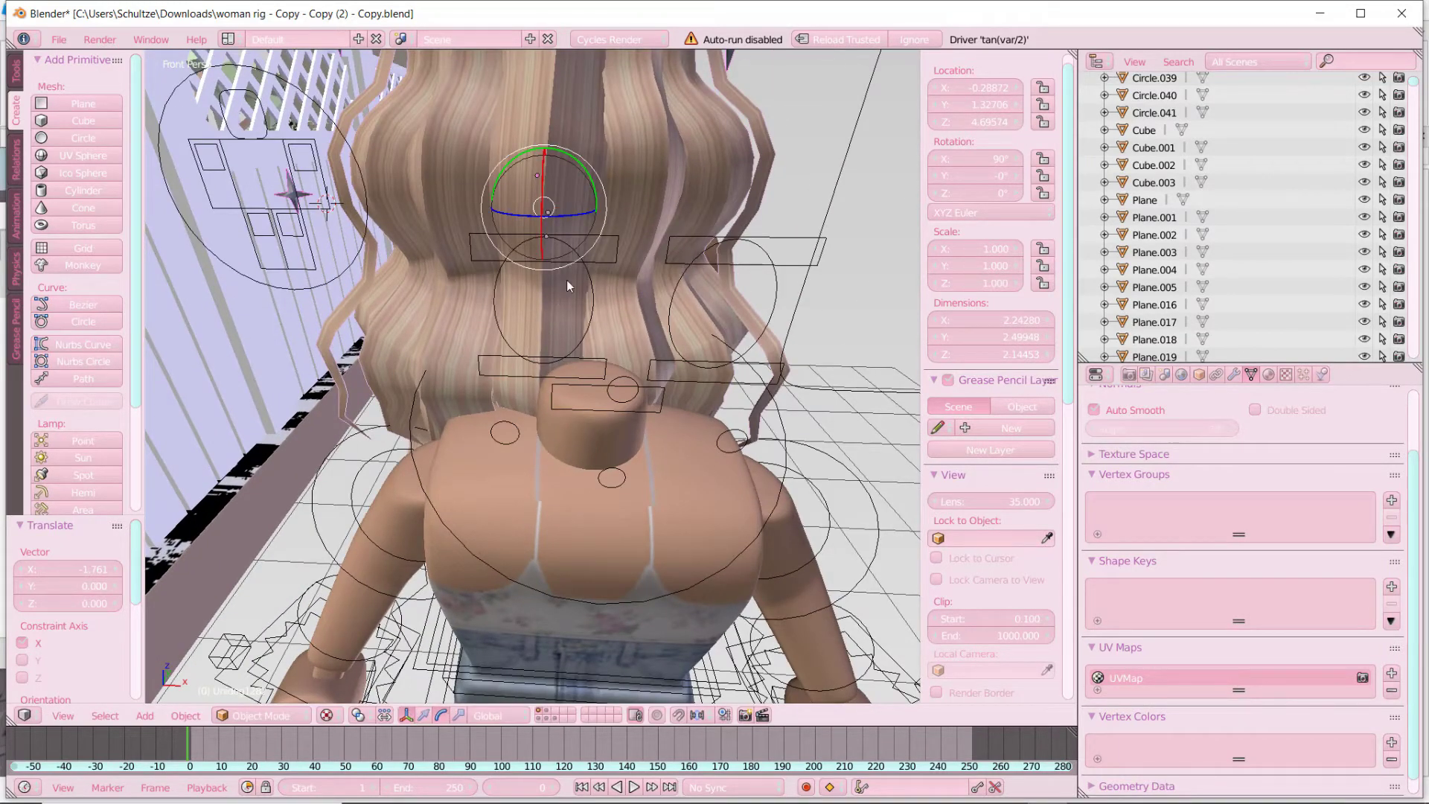
click(584, 212)
key(shift+f)
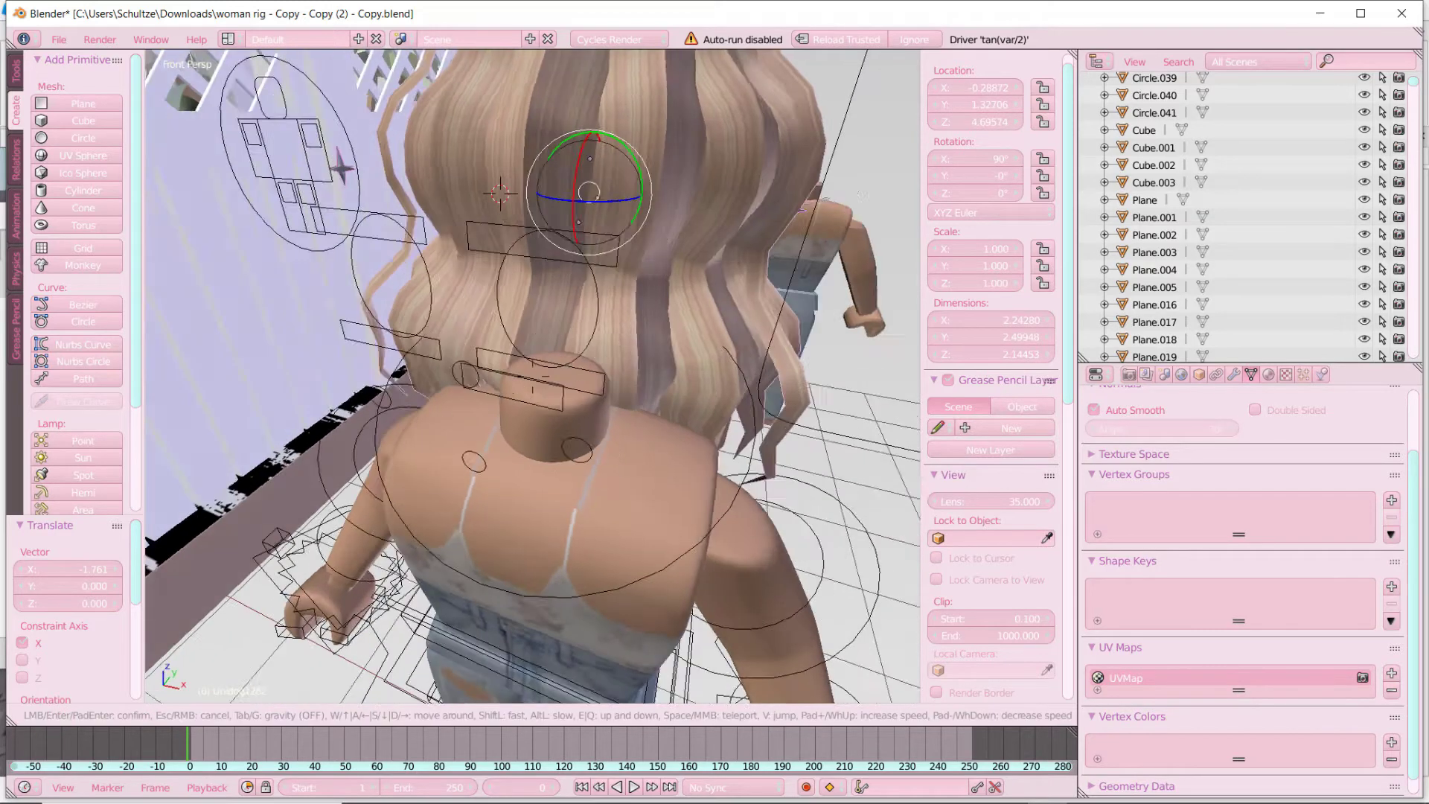
click(573, 373)
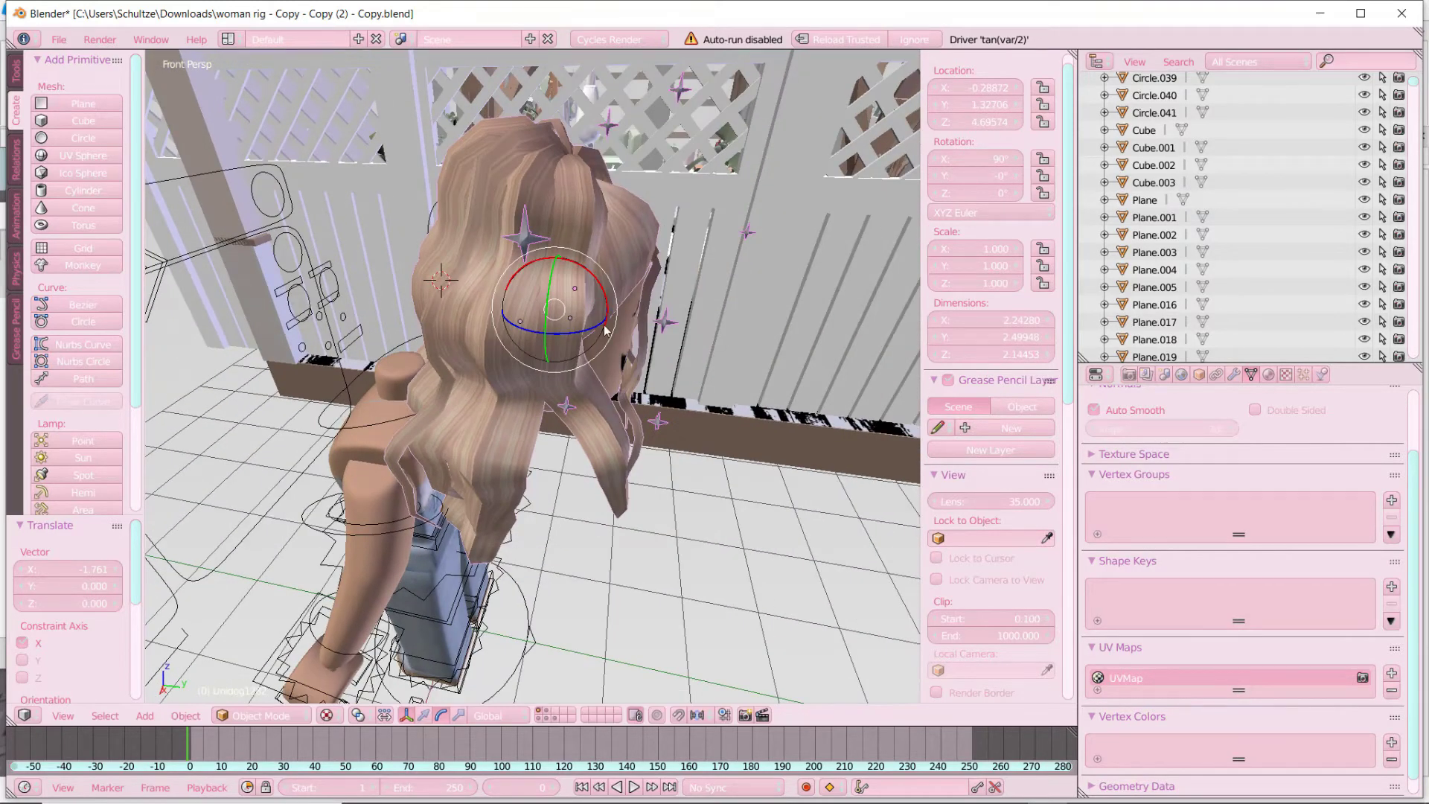
- Put the woman rig's armature into Pose Mode and select its right forearm bone
key(shift+f)
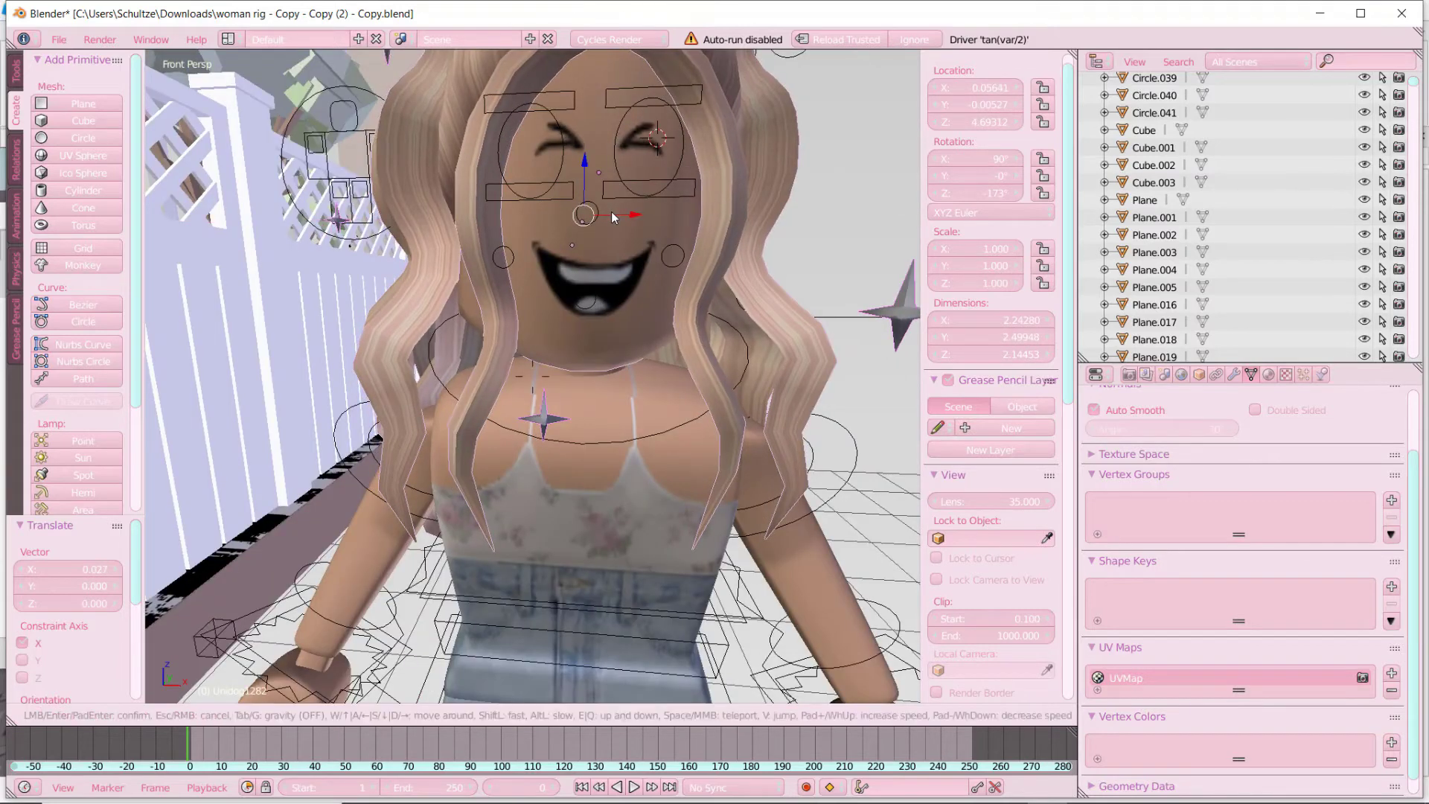
key(s)
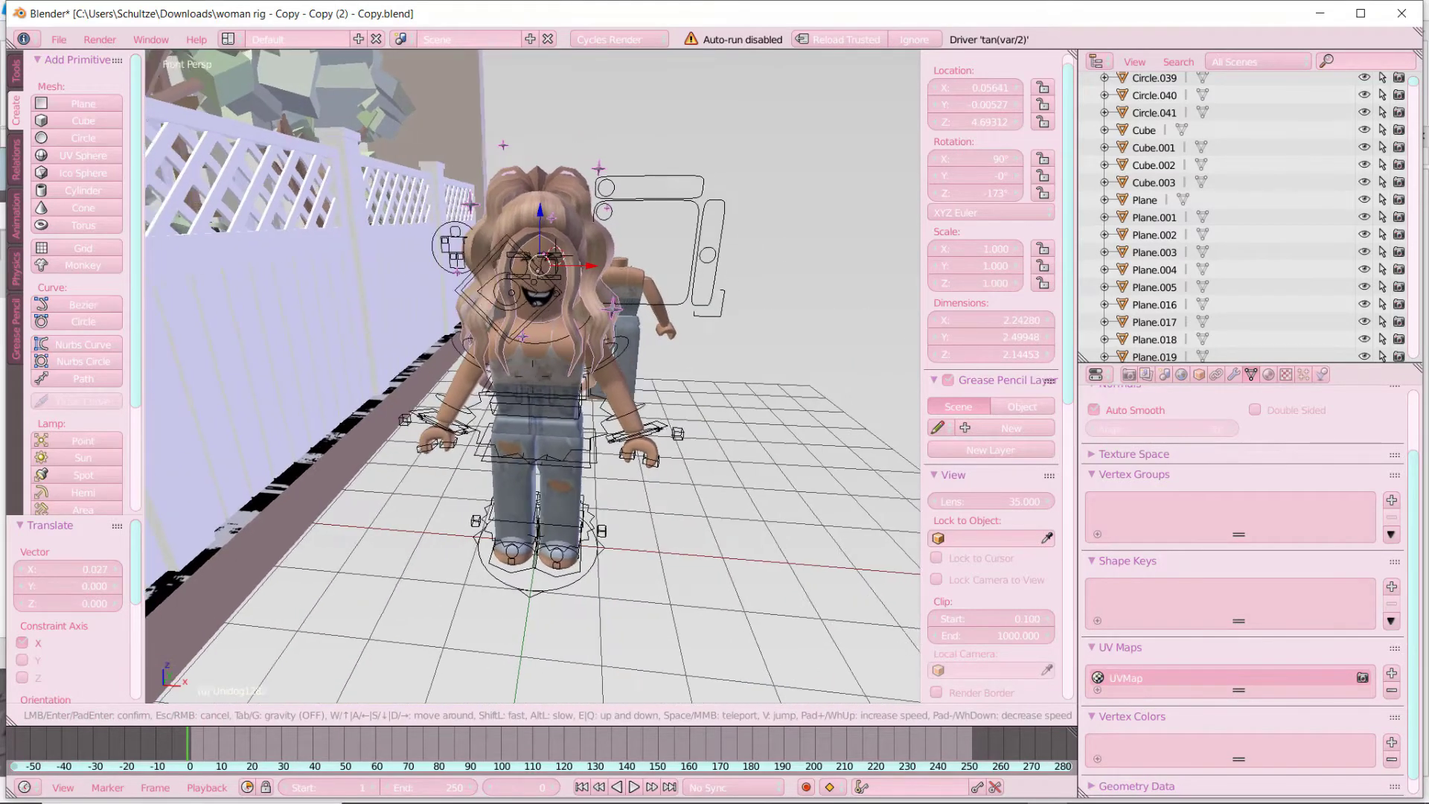
key(w)
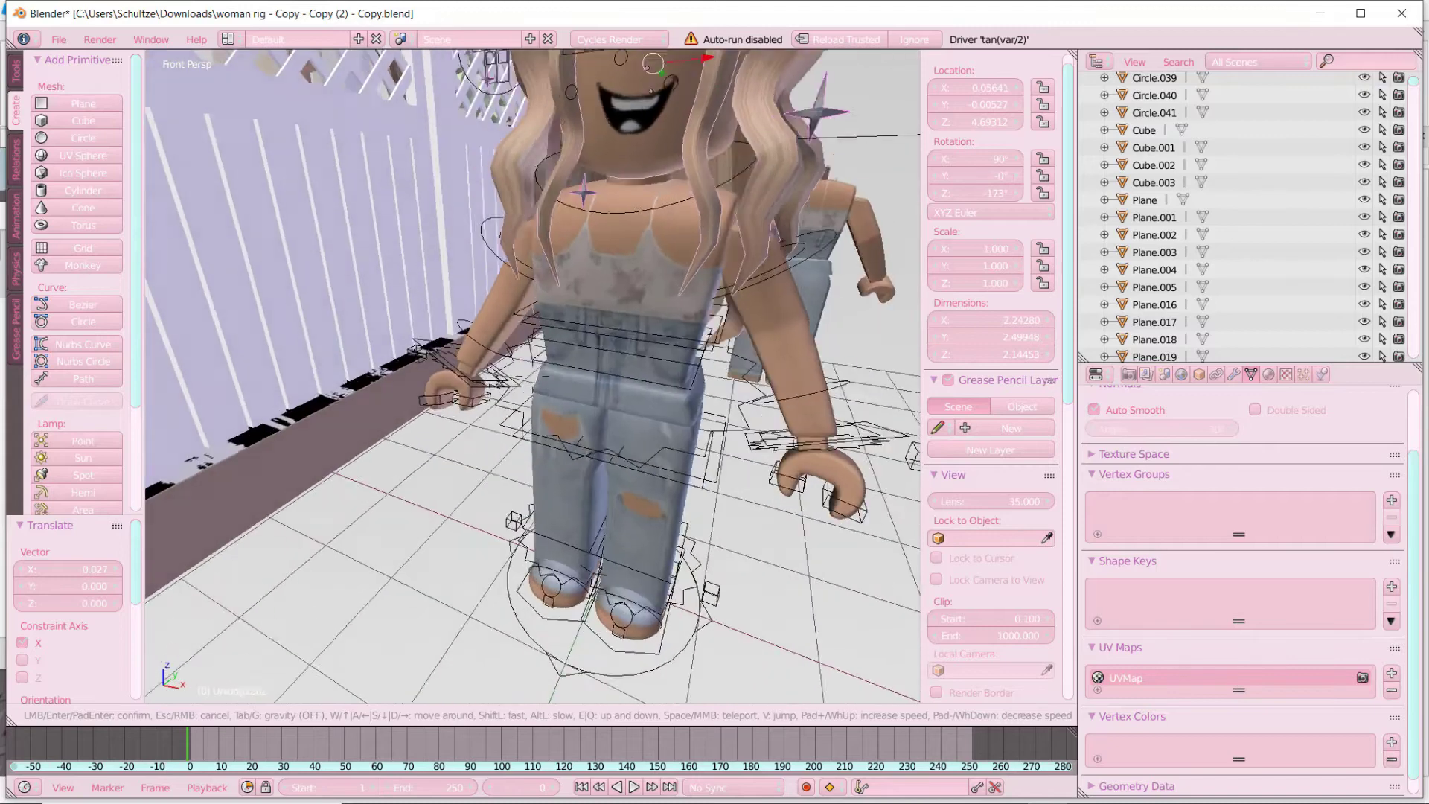
key(s)
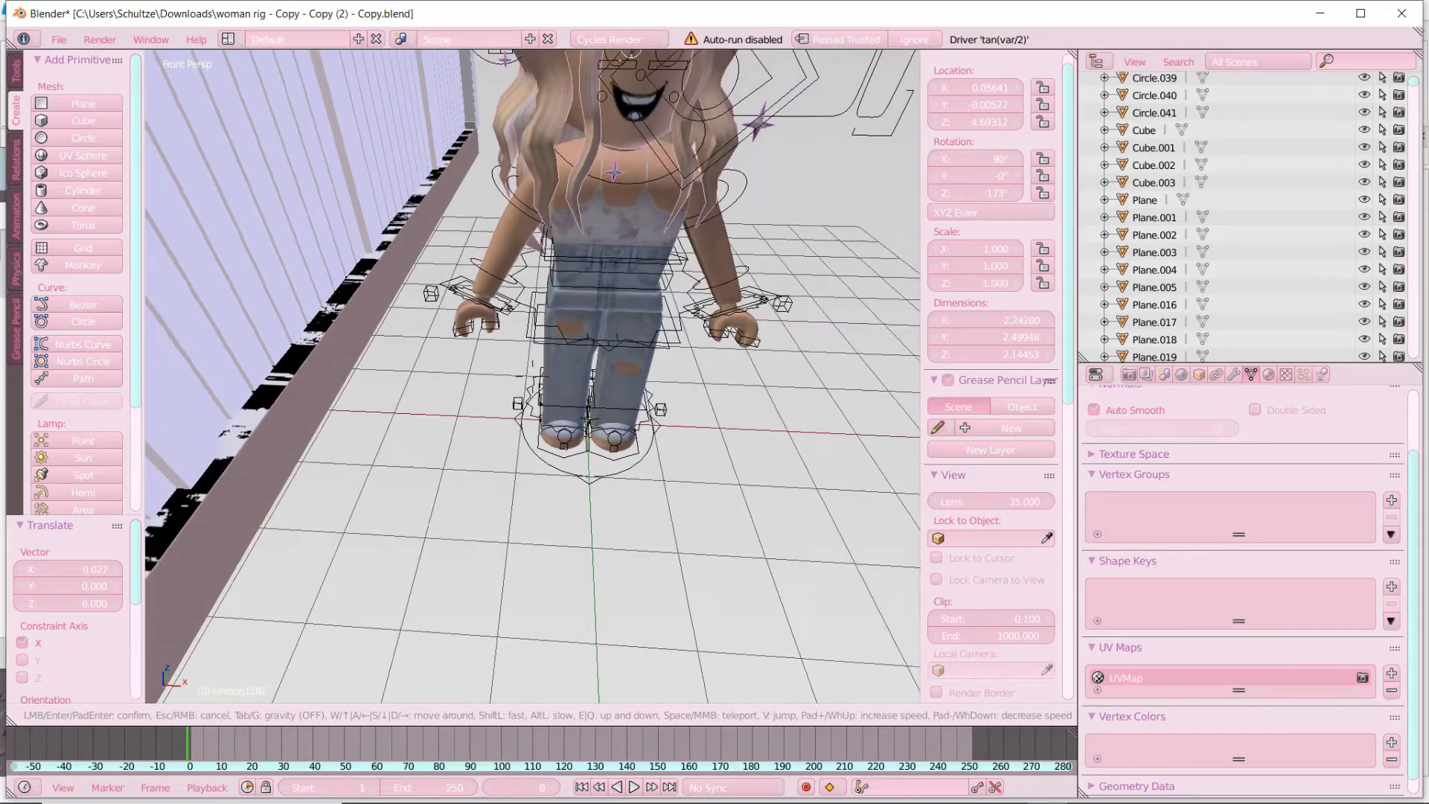
key(w)
click(518, 325)
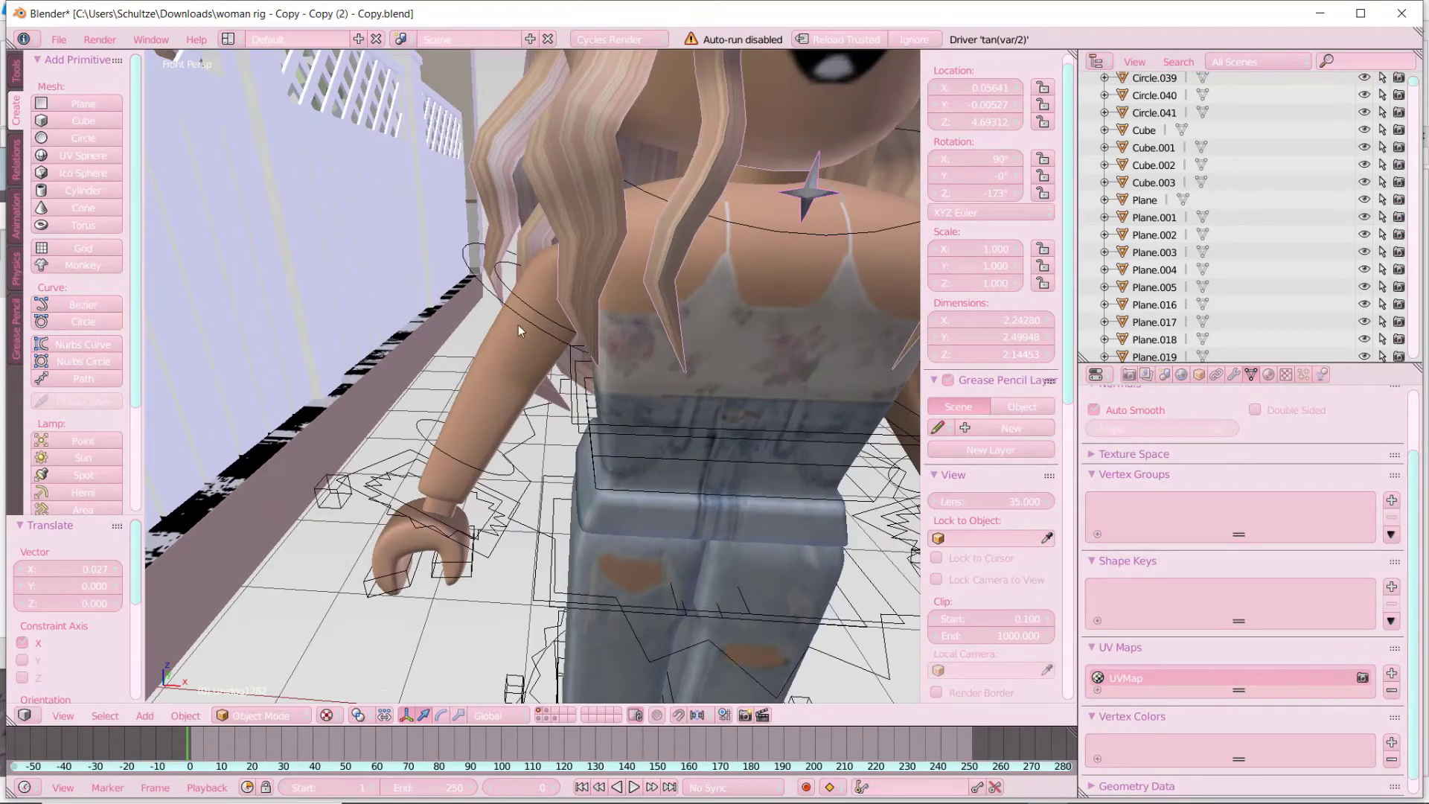
key(ctrl+Tab)
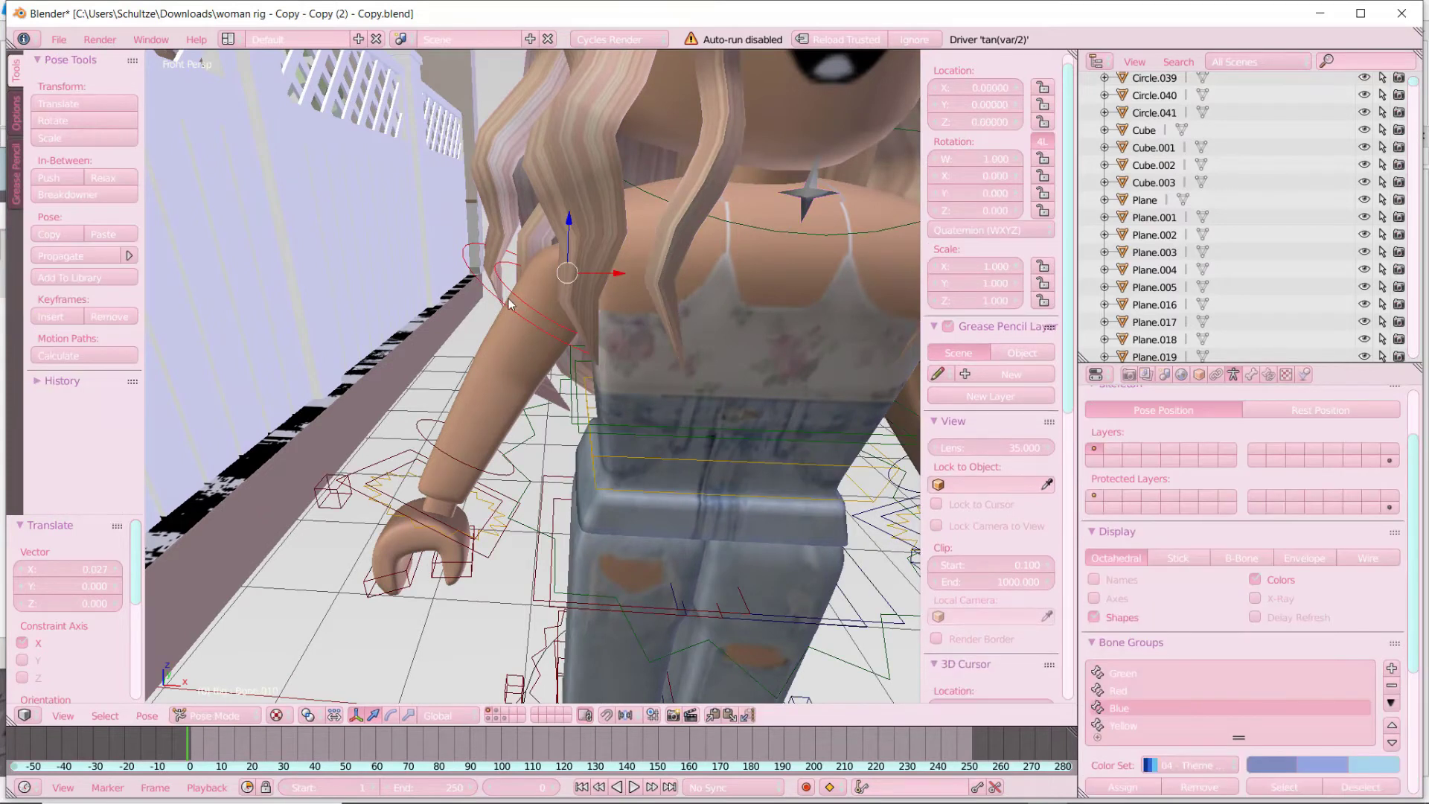
right_click(462, 464)
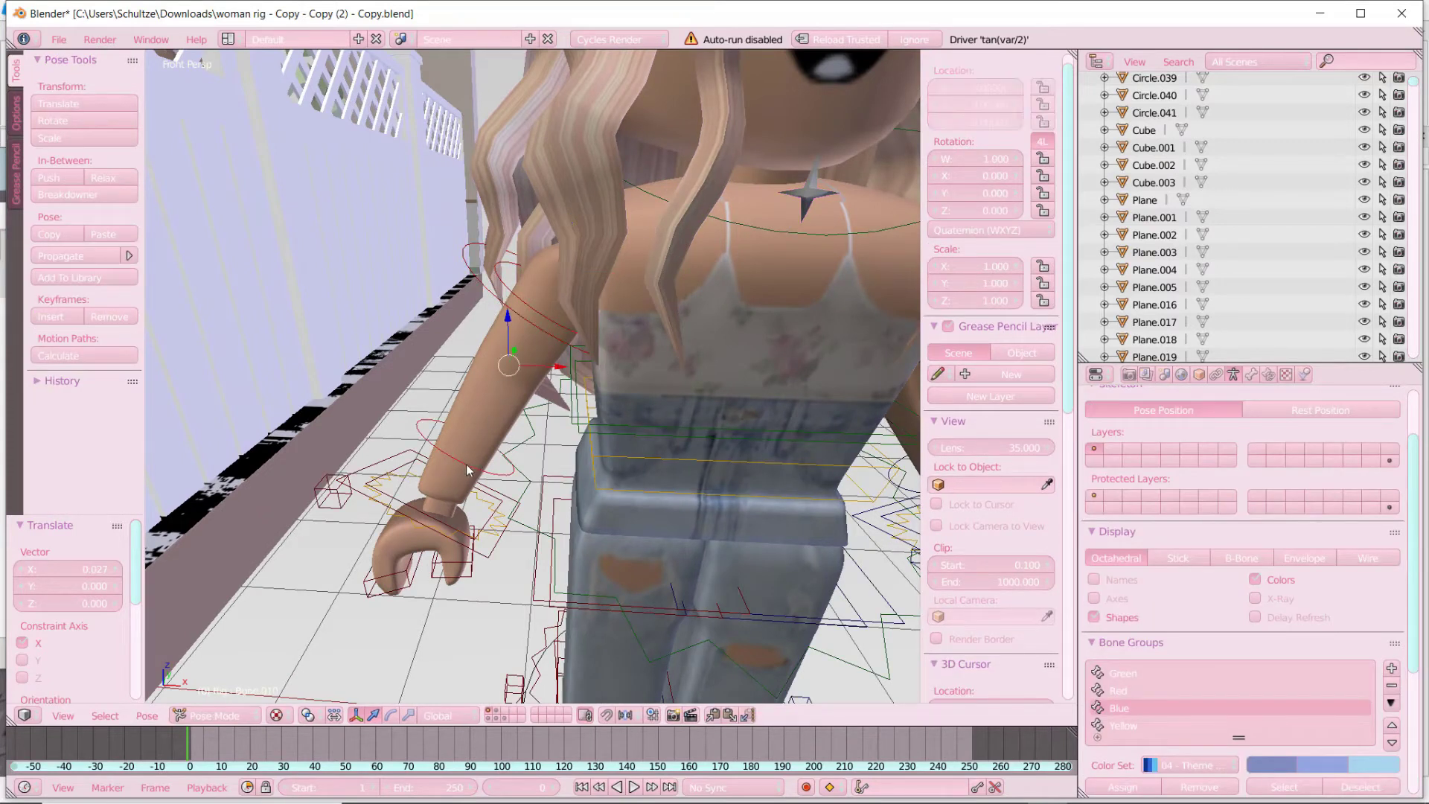
- Rotate the rig's right upper-arm and forearm bones to raise that hand toward the face
key(shift+f)
key(d)
key(s)
key(w)
click(548, 238)
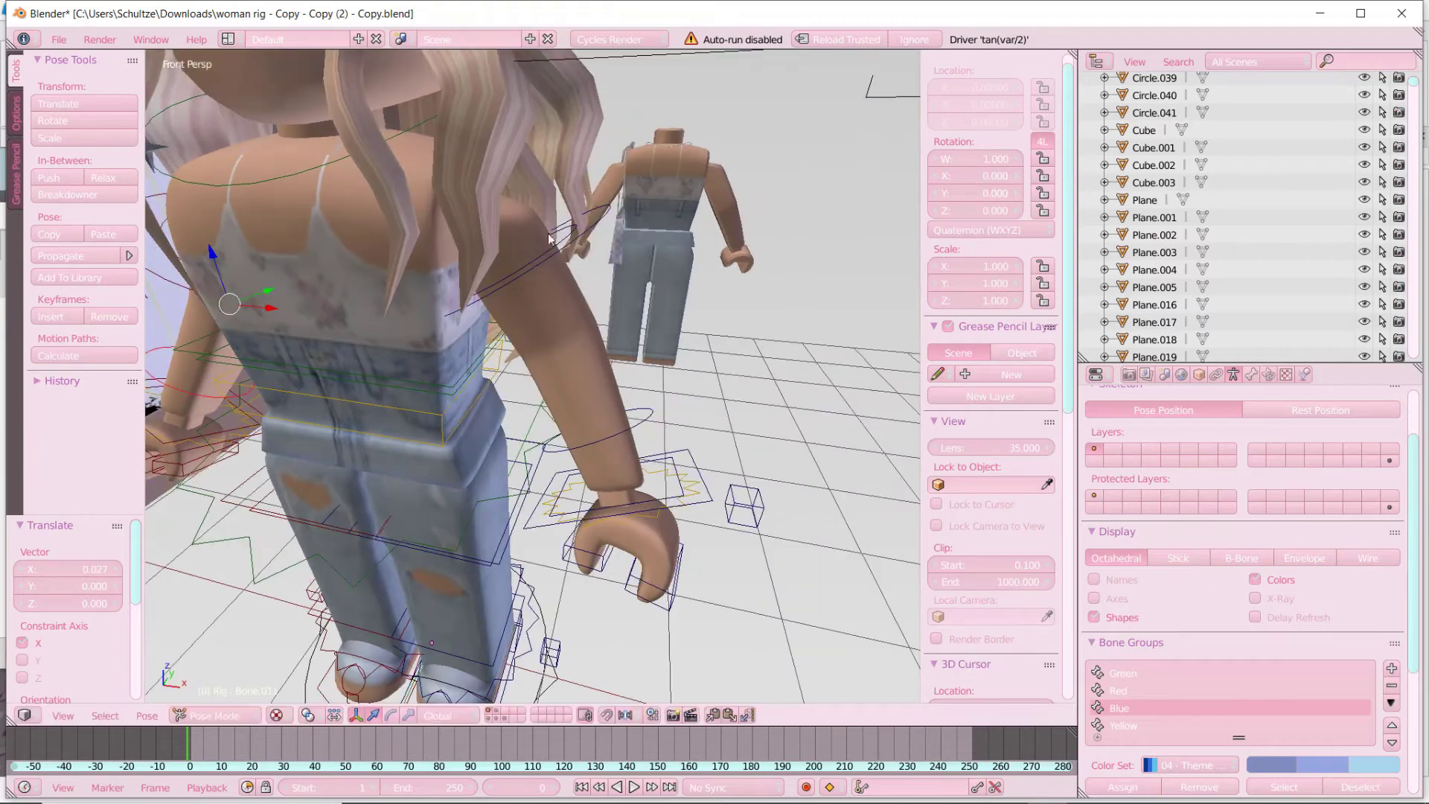
key(shift+f)
key(a)
right_click(521, 260)
click(391, 715)
key(shift+f)
key(a)
drag(512, 250, 500, 320)
drag(578, 299, 515, 333)
right_click(632, 365)
drag(596, 372, 685, 353)
- Rotate the rig's left upper-arm and forearm bones to bend that arm up in front of the chest
key(KP_1)
key(shift+f)
key(w)
key(d)
click(532, 374)
right_click(505, 227)
drag(455, 257, 410, 250)
right_click(510, 342)
drag(500, 306, 446, 186)
- Rotate the rig's left hand bone by -40.3° about the Z axis
key(shift+f)
key(w)
key(s)
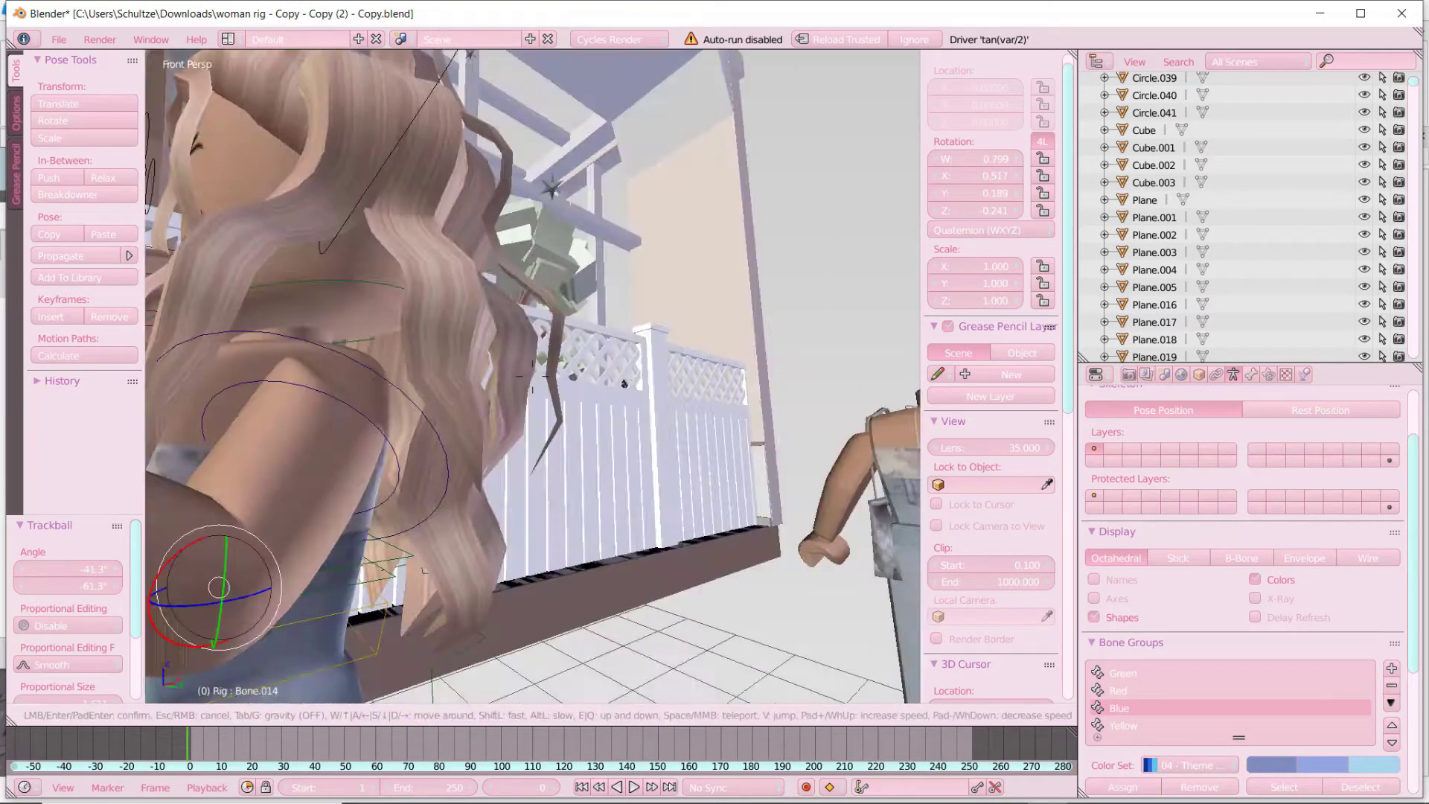
click(532, 375)
right_click(701, 316)
drag(701, 287, 689, 316)
- Examine the posed arms and the rig's legs and feet from the front
key(shift+f)
key(w)
key(a)
key(s)
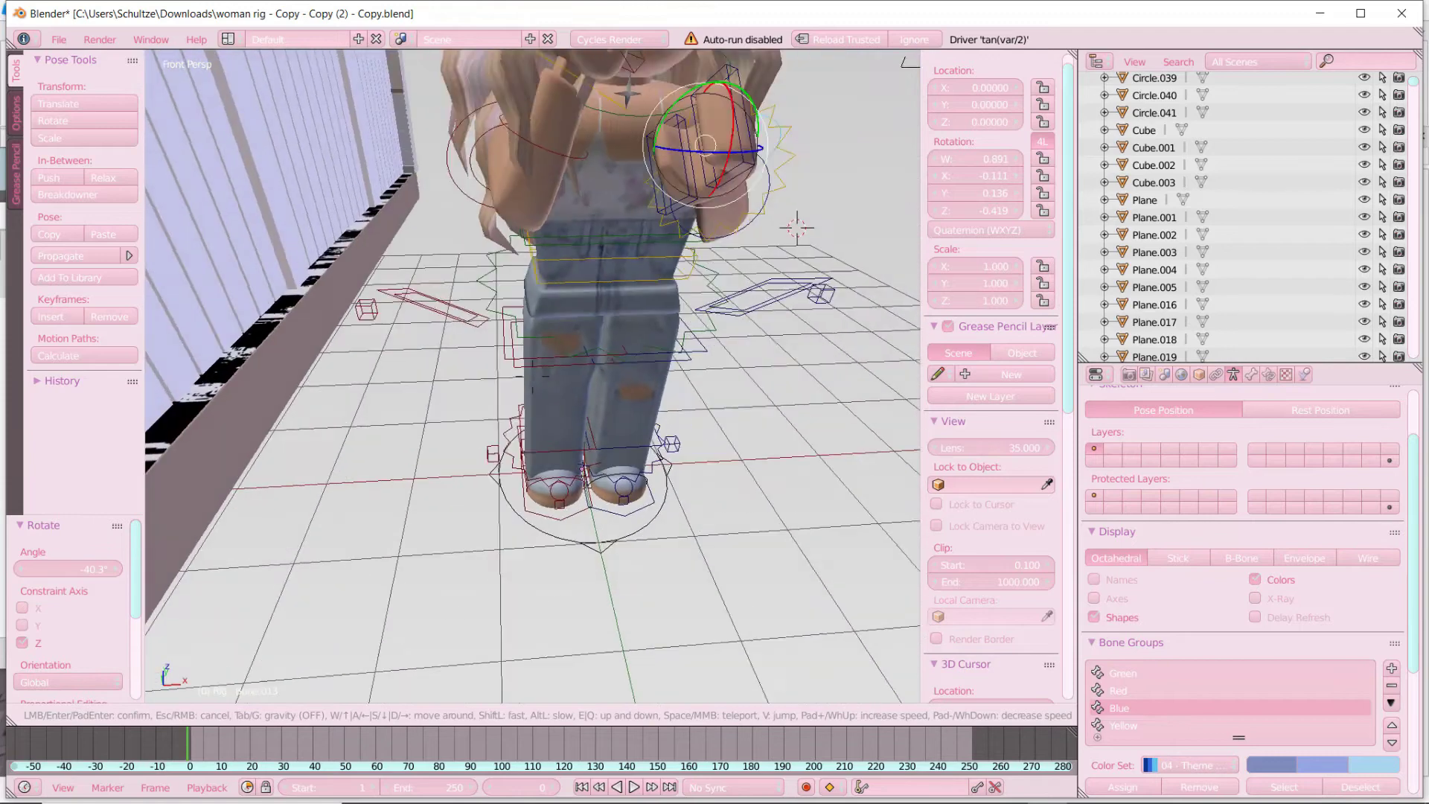
key(w)
click(532, 374)
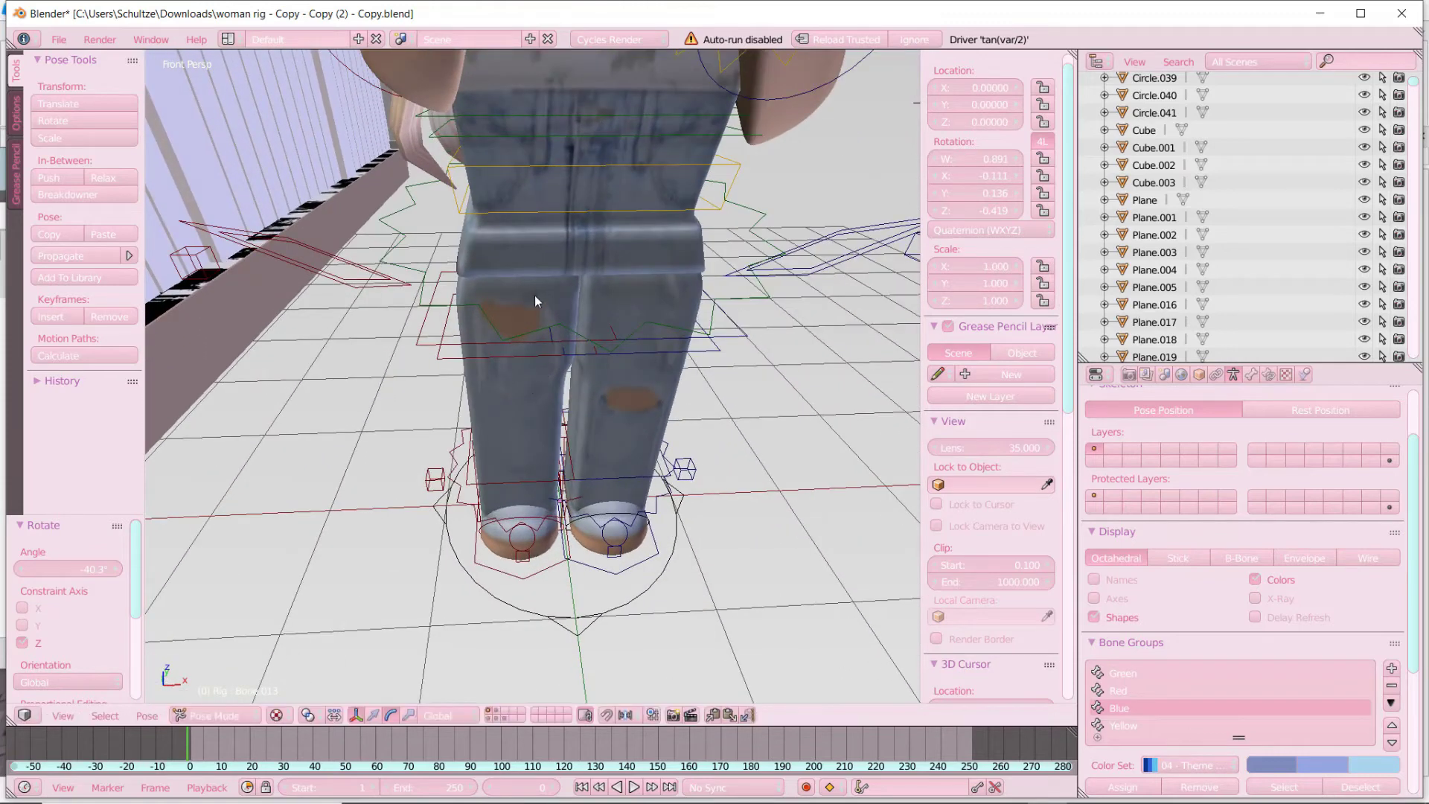
key(shift+f)
key(s)
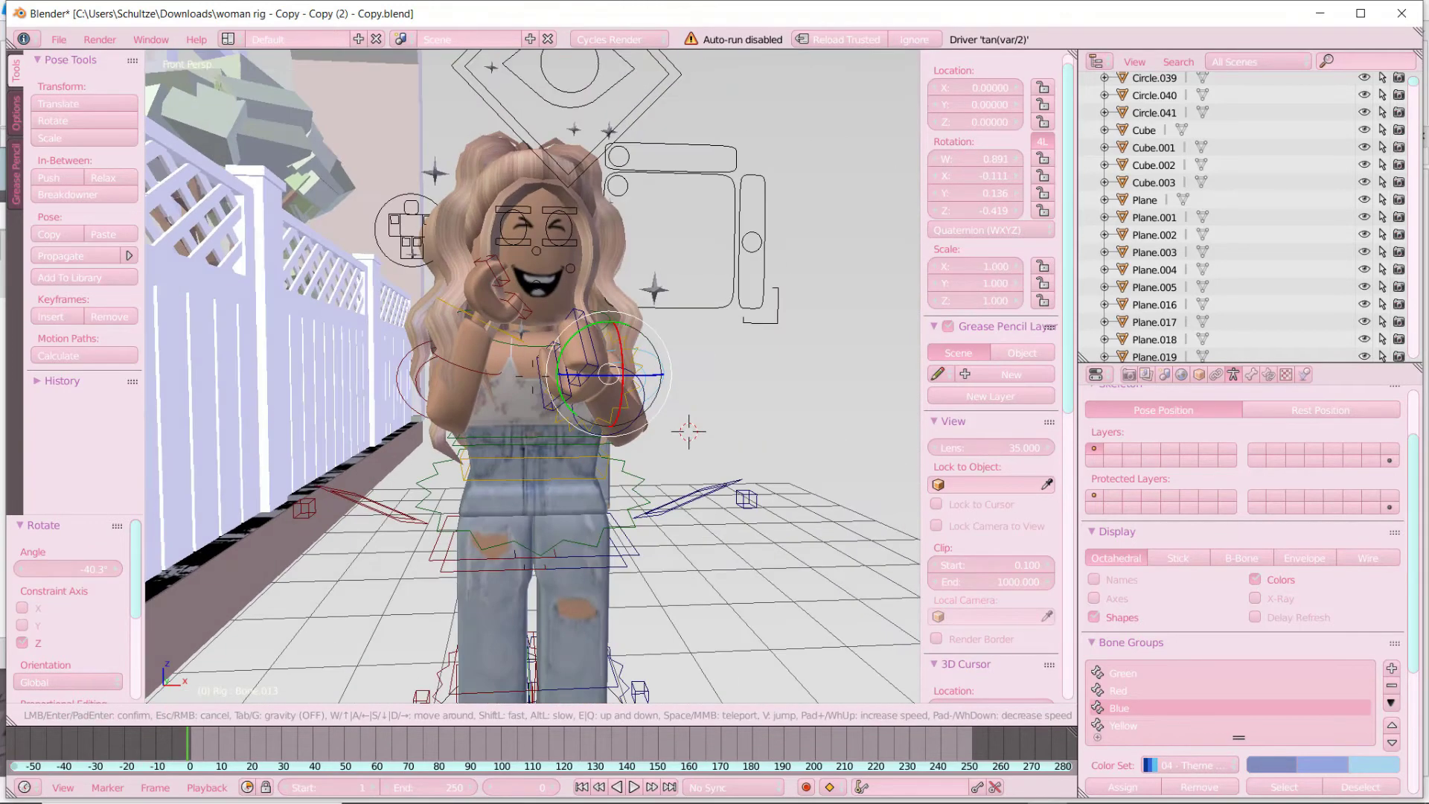
key(w)
click(533, 376)
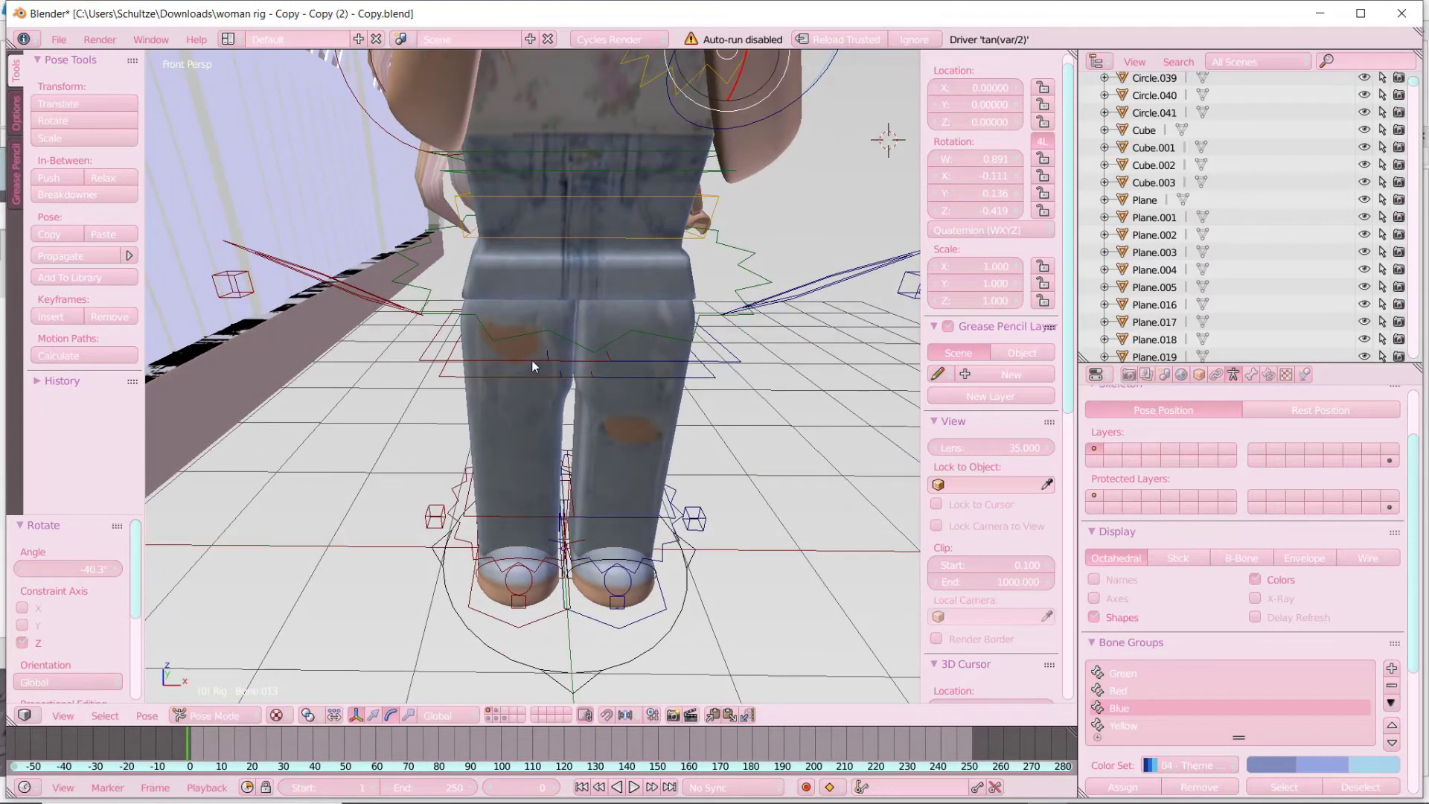
- Try to rotate the rig's right thigh bone and undo the rotation
right_click(532, 359)
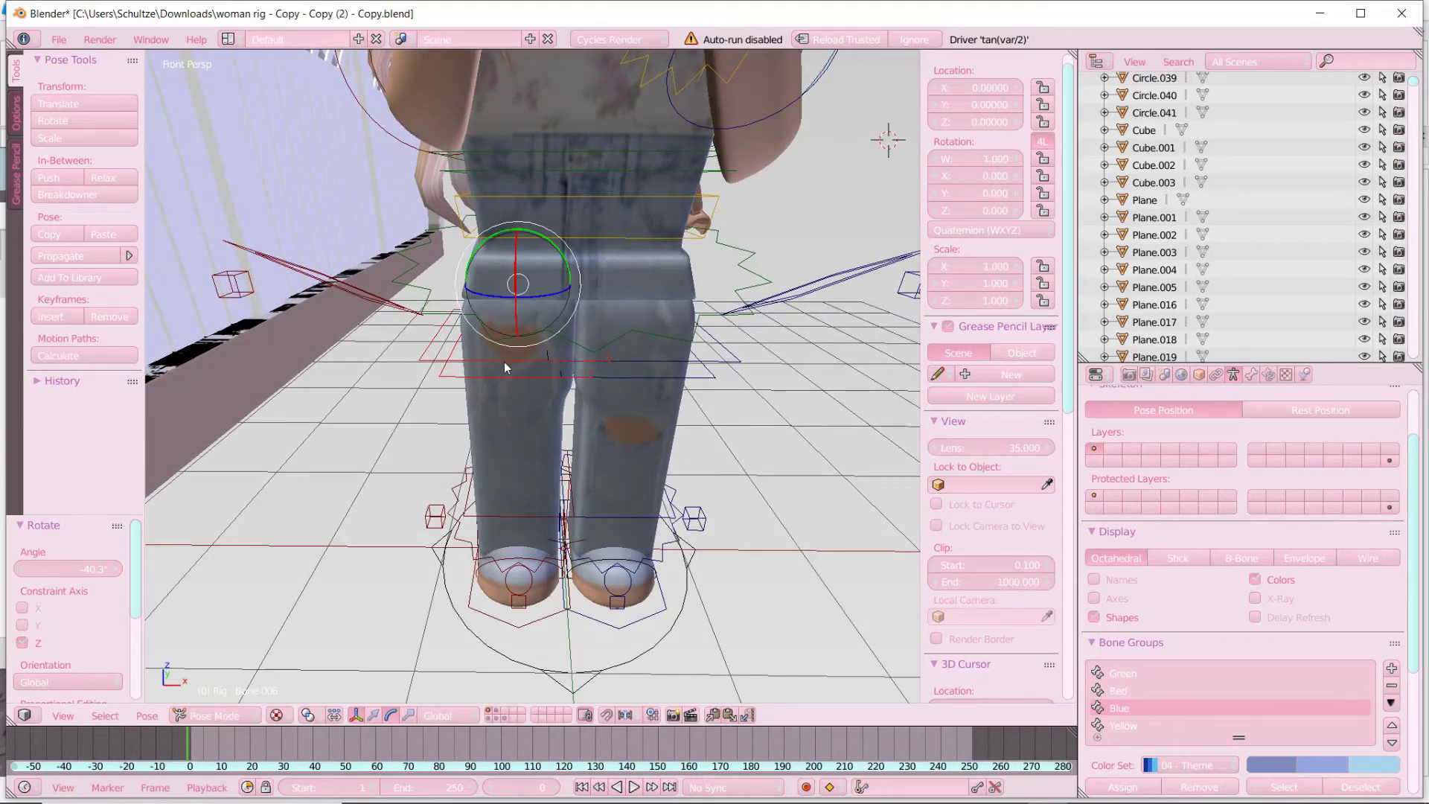
right_click(623, 361)
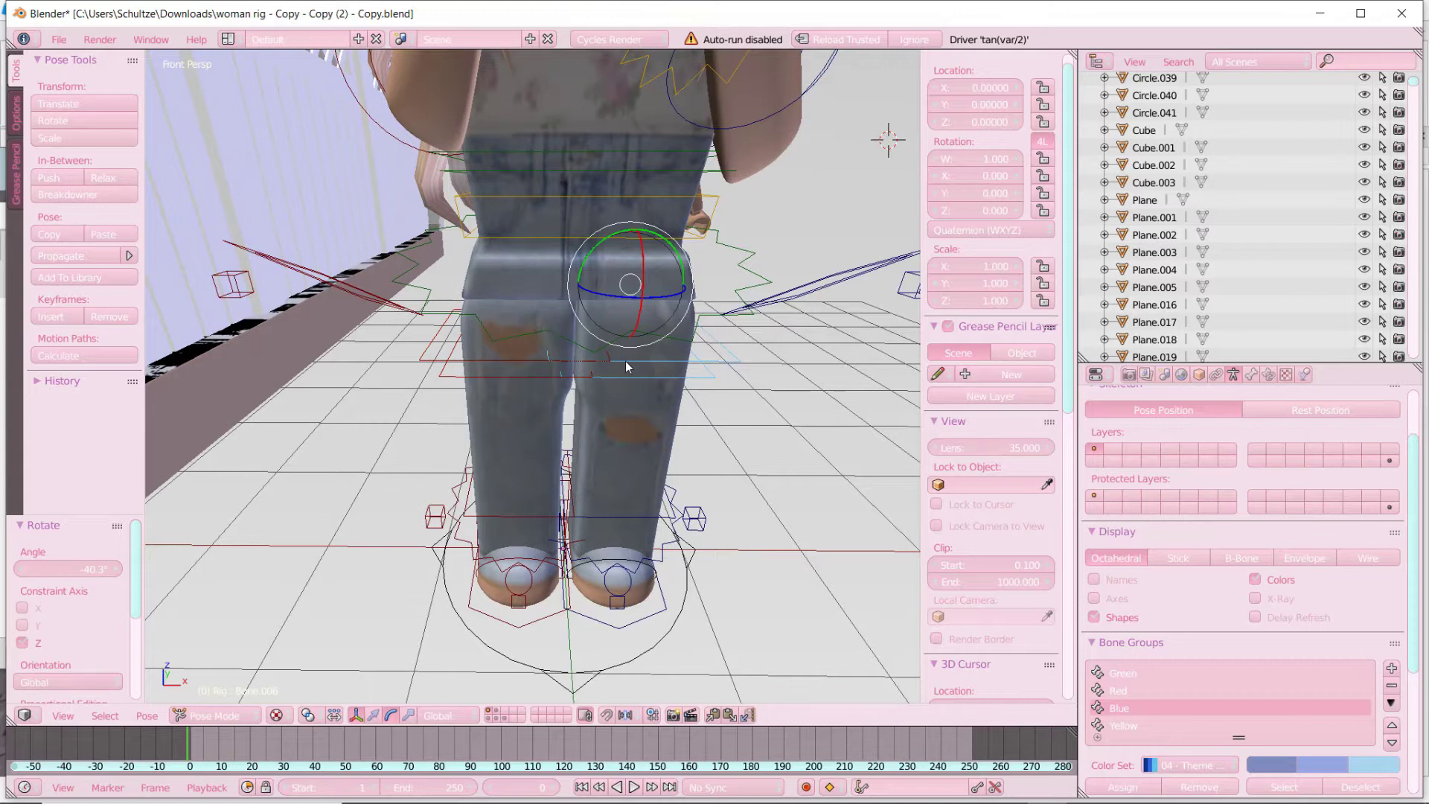
right_click(574, 365)
click(661, 364)
key(shift+f)
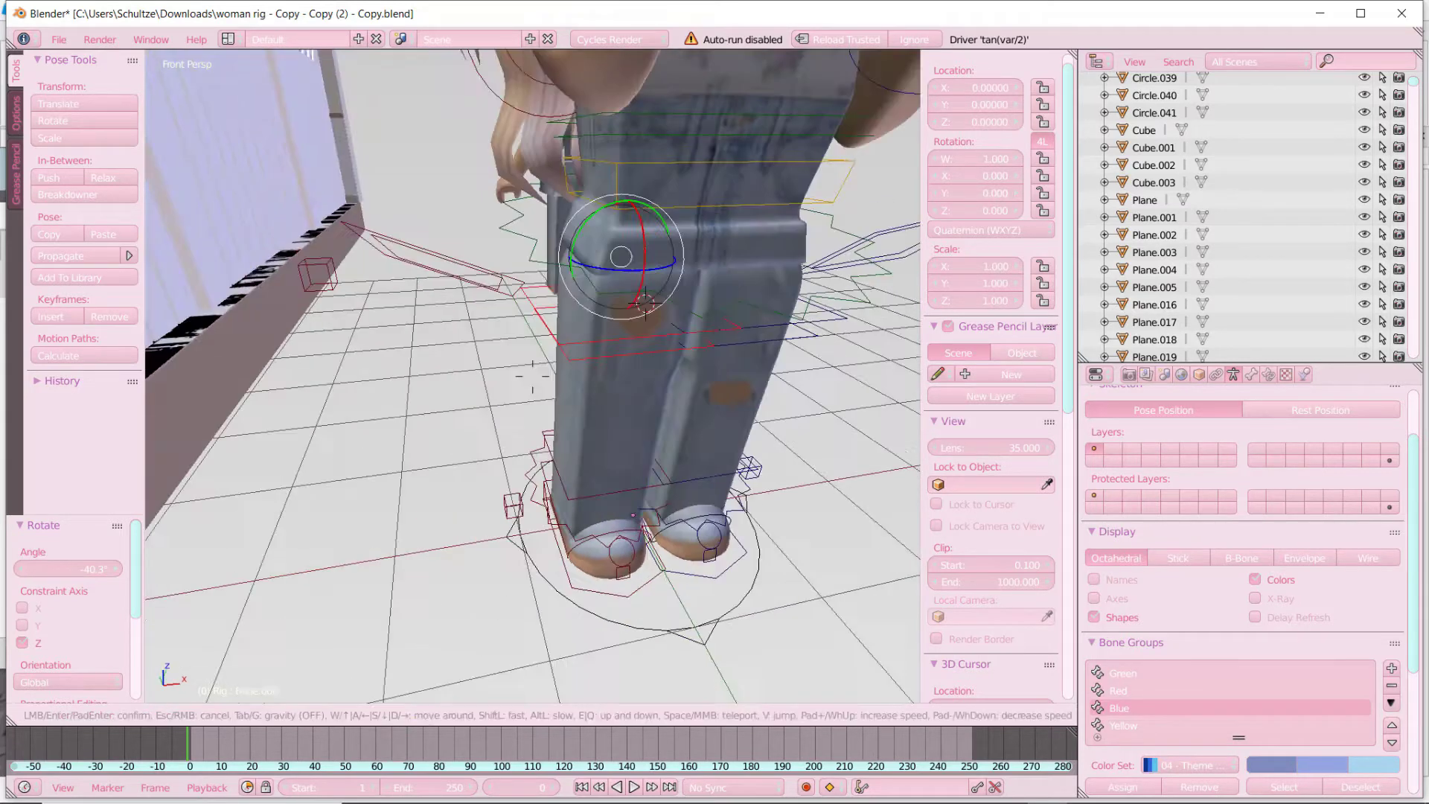
click(534, 376)
key(r)
click(217, 374)
key(ctrl+z)
- Rotate the rig's thigh bones forward by about -97.6° around the X axis to raise both legs into a seated pose
right_click(436, 378)
key(shift+f)
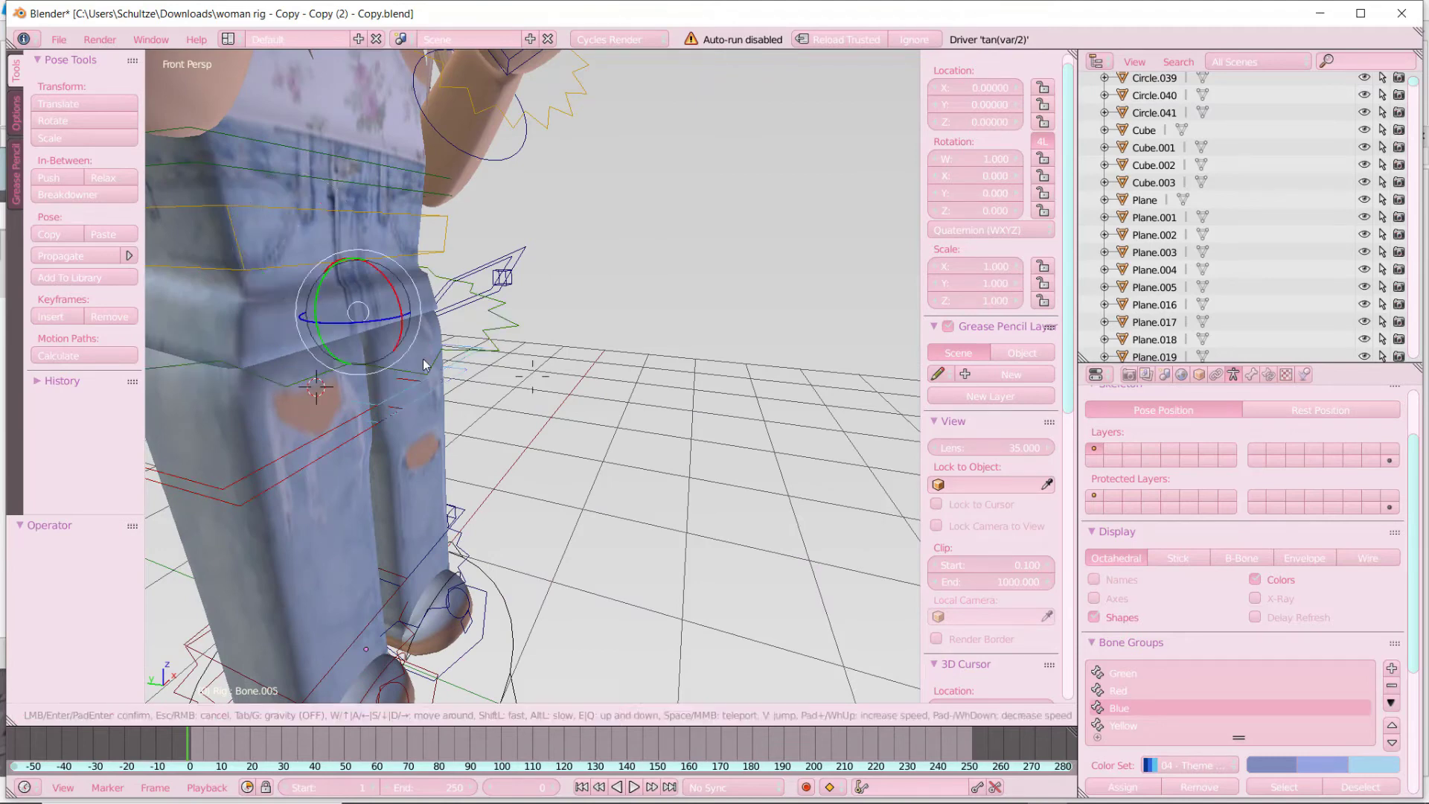
click(533, 376)
right_click(534, 305)
right_click(574, 208)
drag(575, 214, 523, 203)
key(shift+f)
click(534, 376)
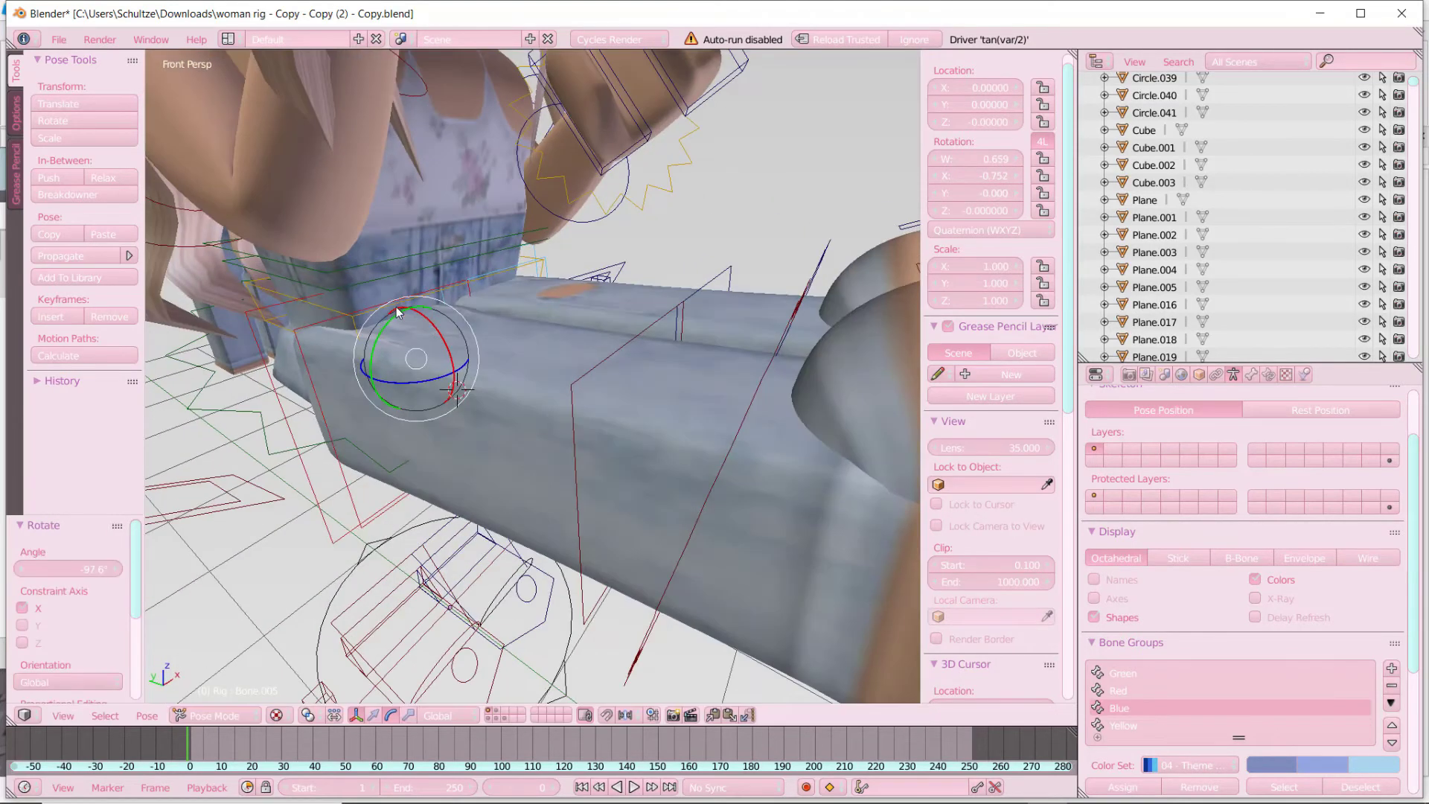
drag(399, 314, 409, 309)
key(shift+f)
click(534, 376)
- Rotate the remaining leg bones to bend and turn the legs, finishing with 25.4° around the X axis
right_click(689, 327)
right_click(704, 411)
drag(641, 366, 626, 334)
right_click(480, 212)
drag(532, 237, 521, 200)
key(shift+f)
click(534, 376)
right_click(476, 299)
key(shift+f)
drag(444, 336, 533, 339)
click(532, 377)
- Examine the seated pose from the front and close up around the face, hands and legs
right_click(547, 357)
key(shift+f)
key(s)
key(a)
key(w)
key(a)
key(d)
key(s)
key(w)
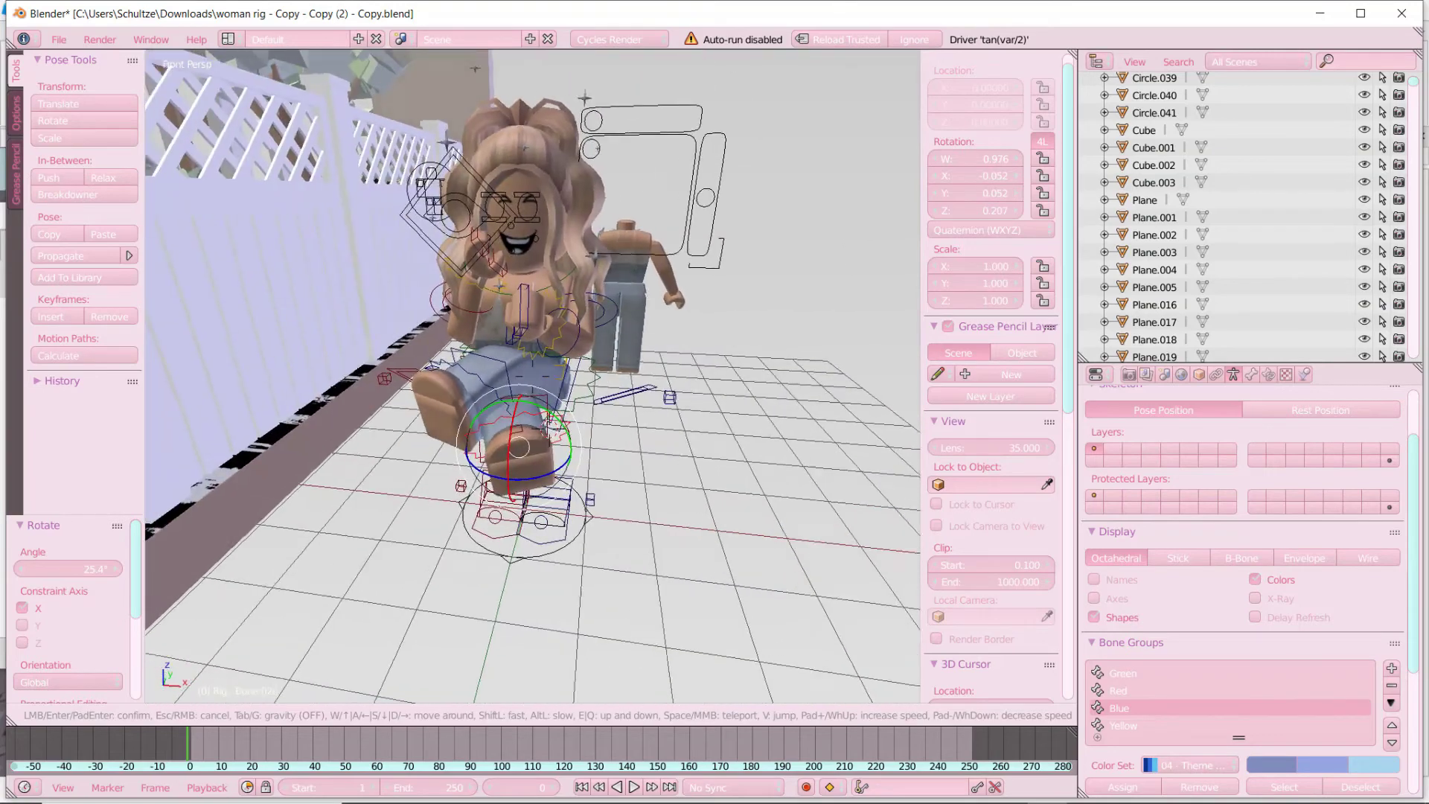
key(a)
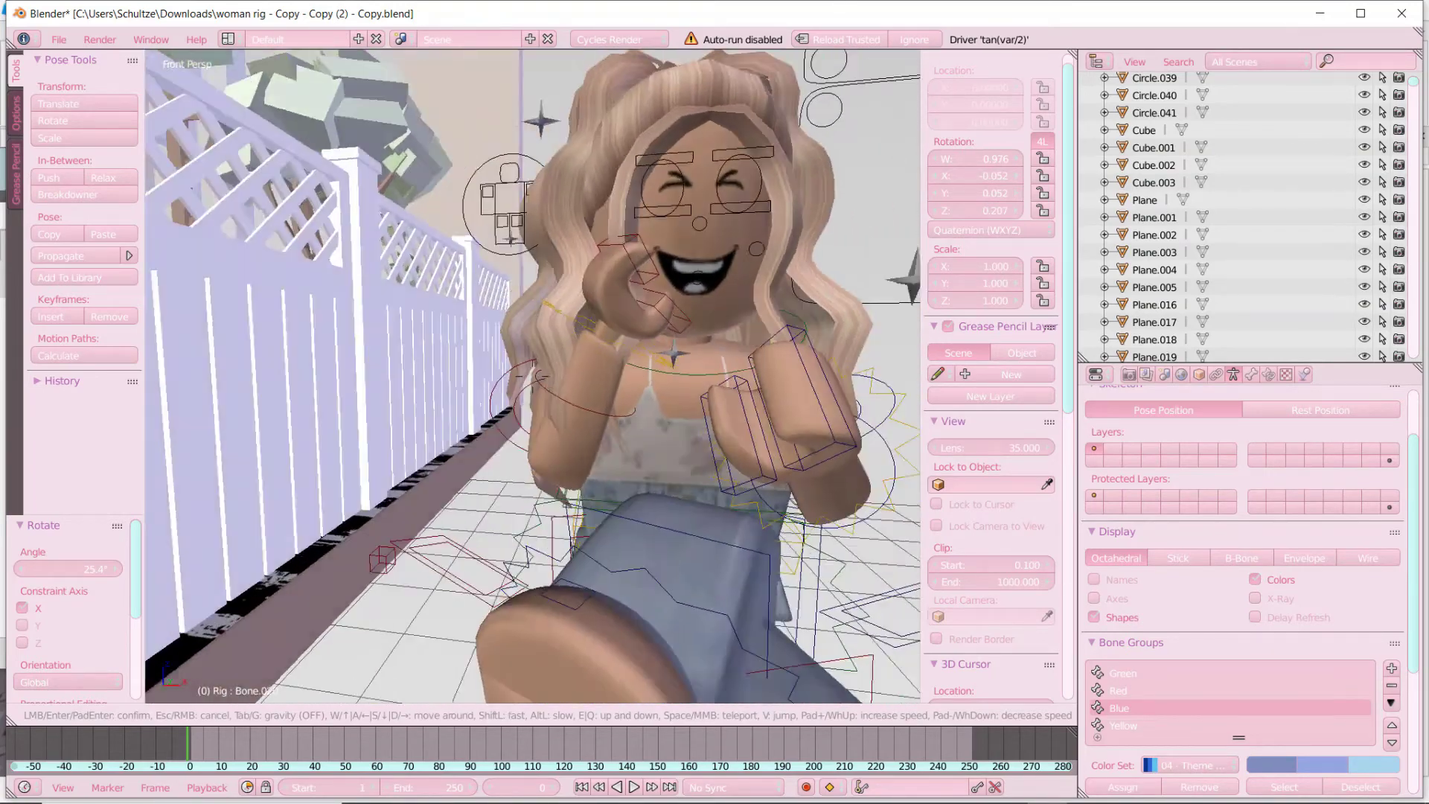
key(s)
key(w)
key(w)
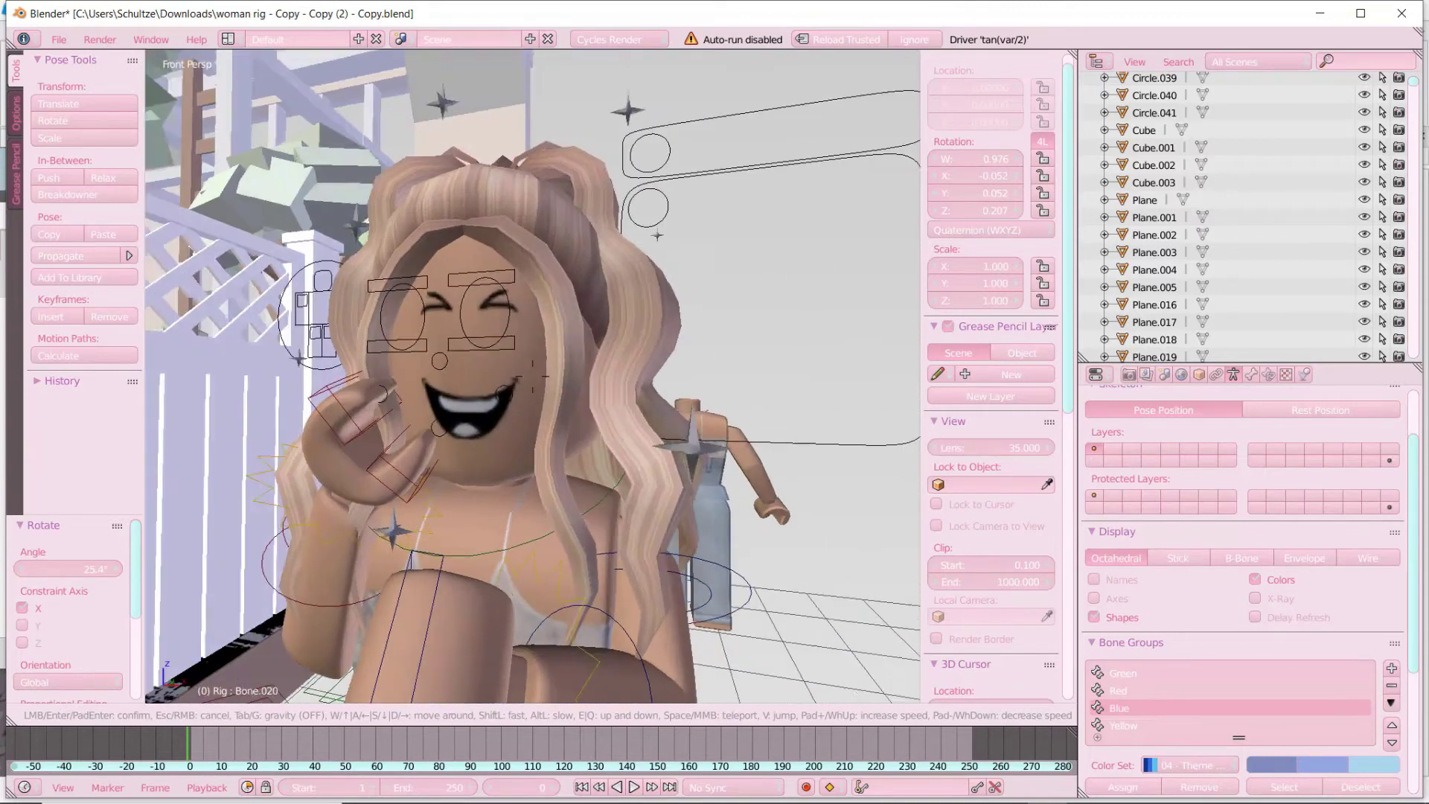
key(Return)
- Switch to Object Mode, select the whole WomanRig and move it into the house model at X -9.13598
right_click(560, 278)
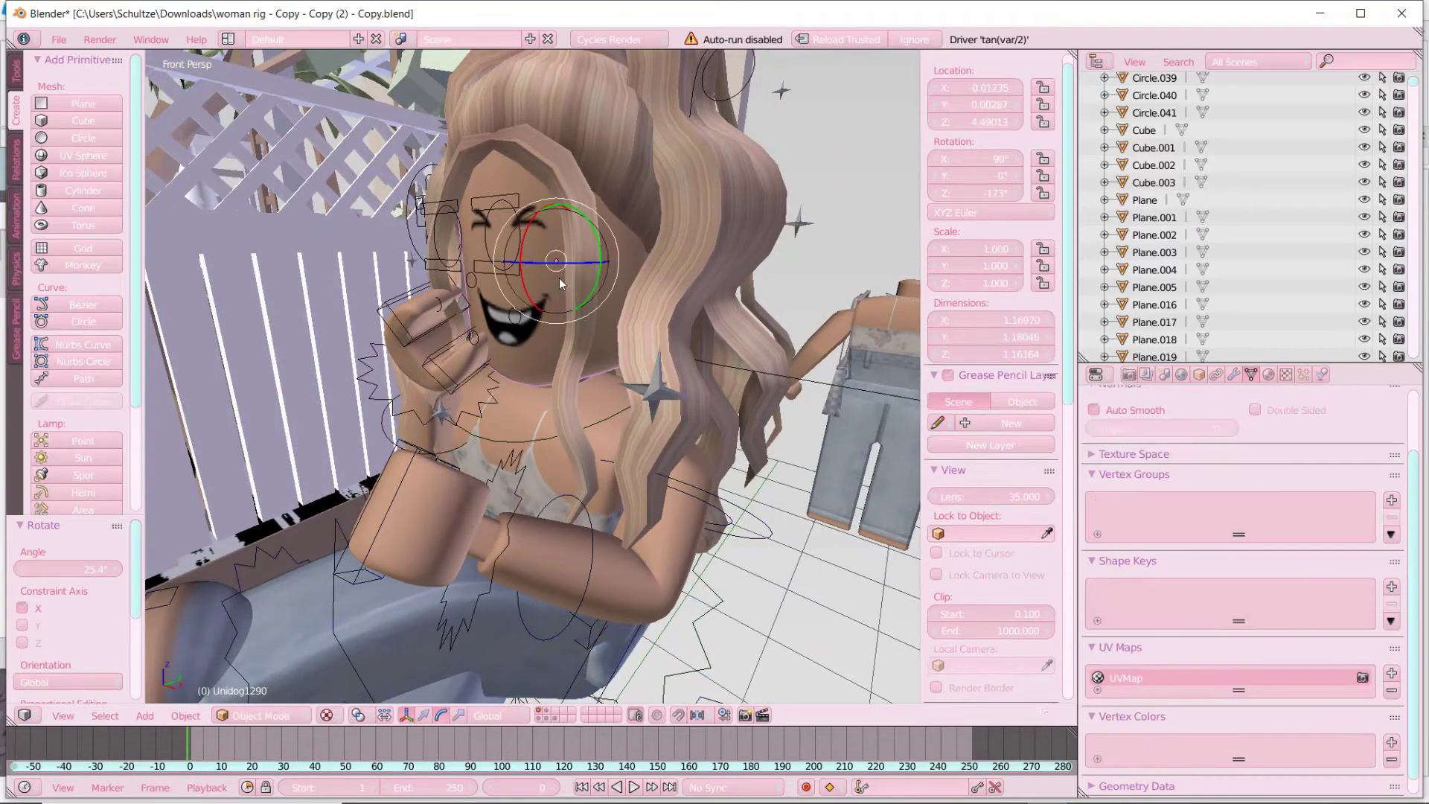
right_click(574, 356)
key(KP_Decimal)
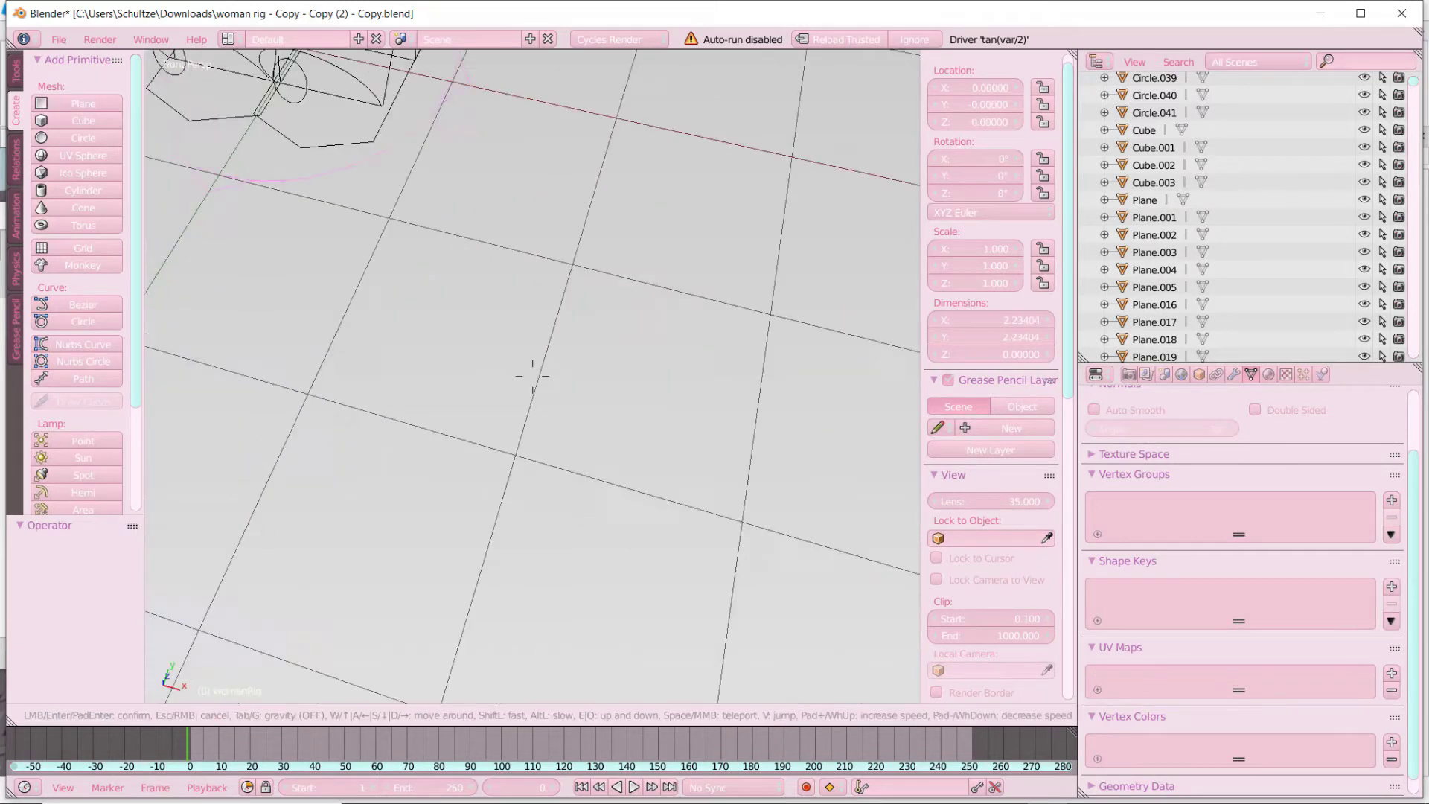
key(s)
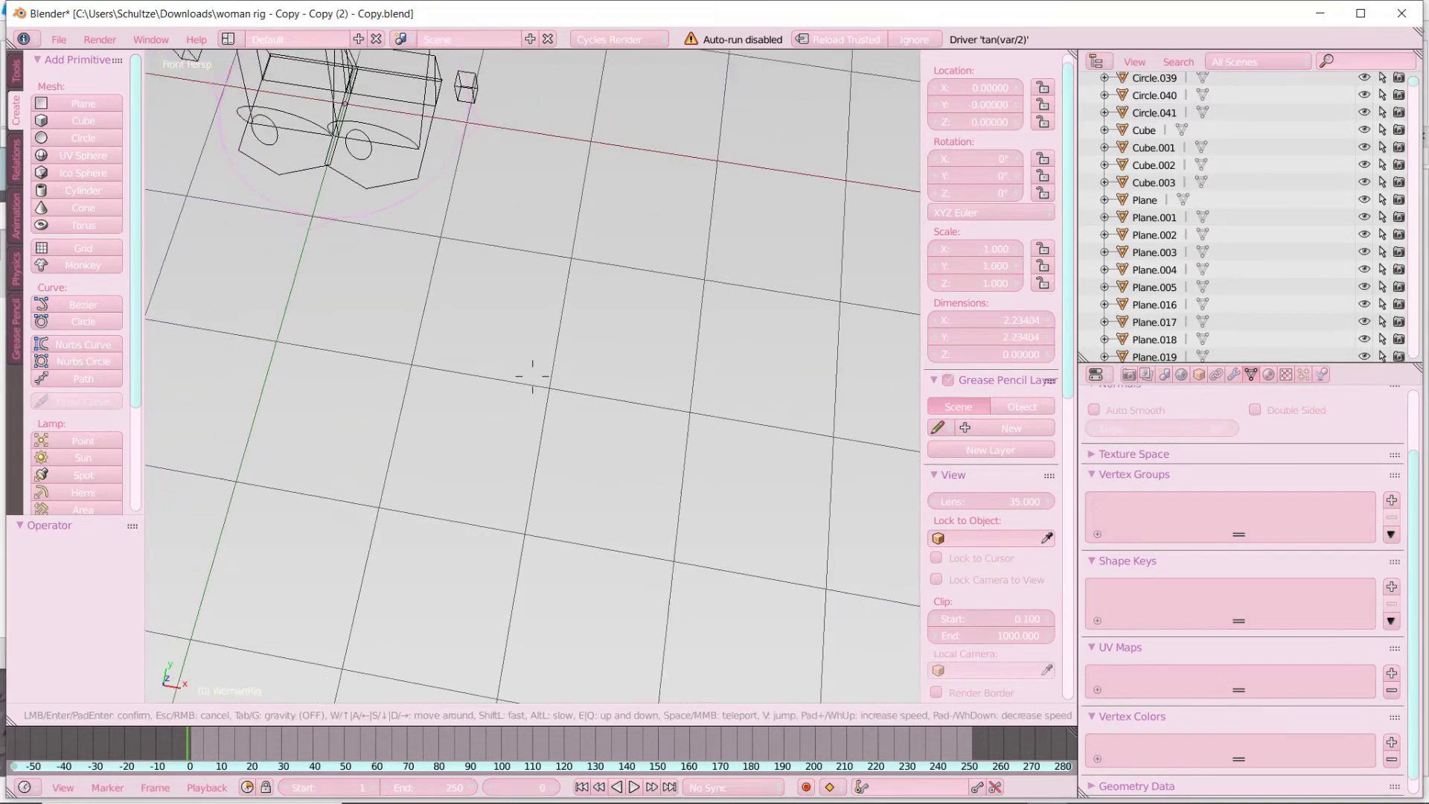
key(w)
click(532, 376)
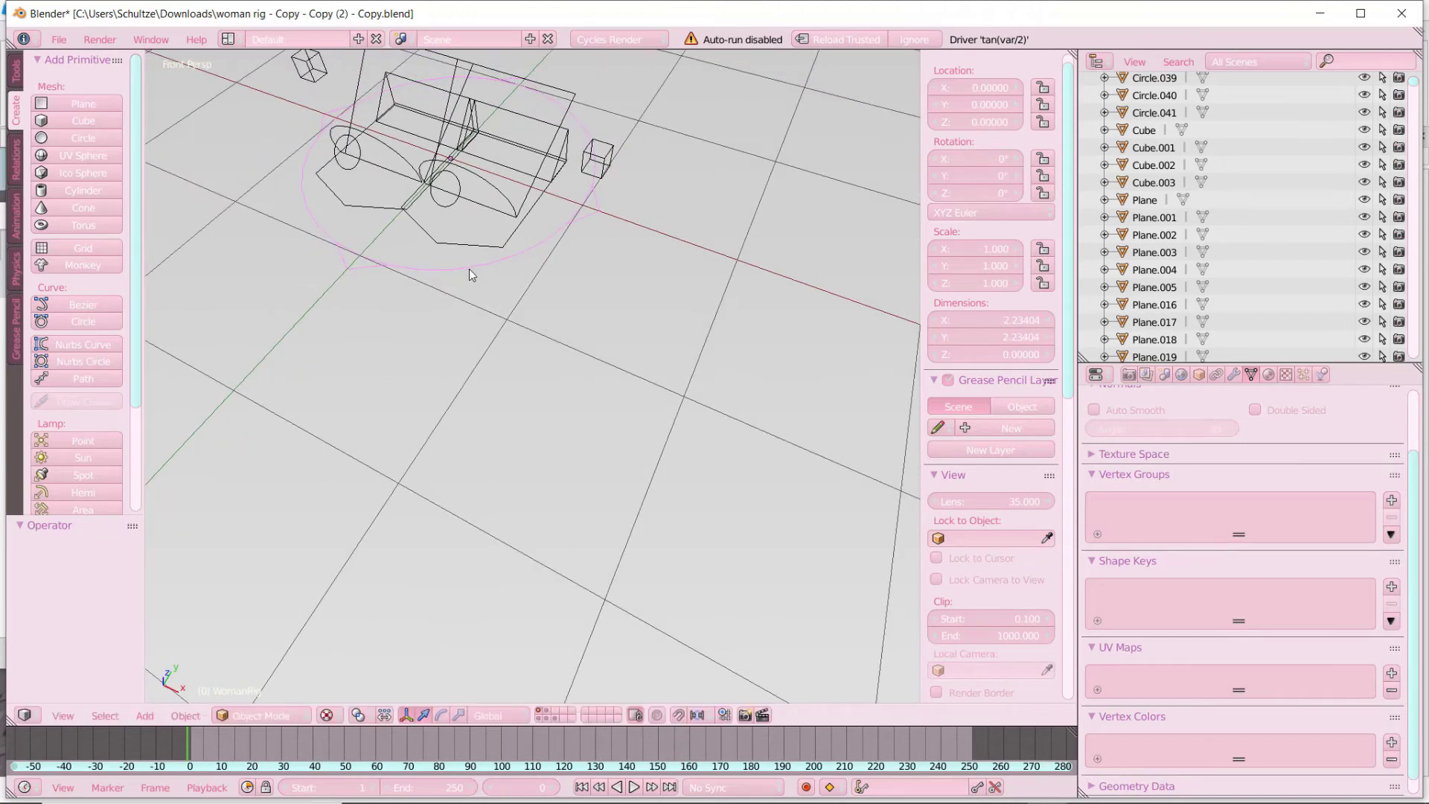
key(shift+f)
key(s)
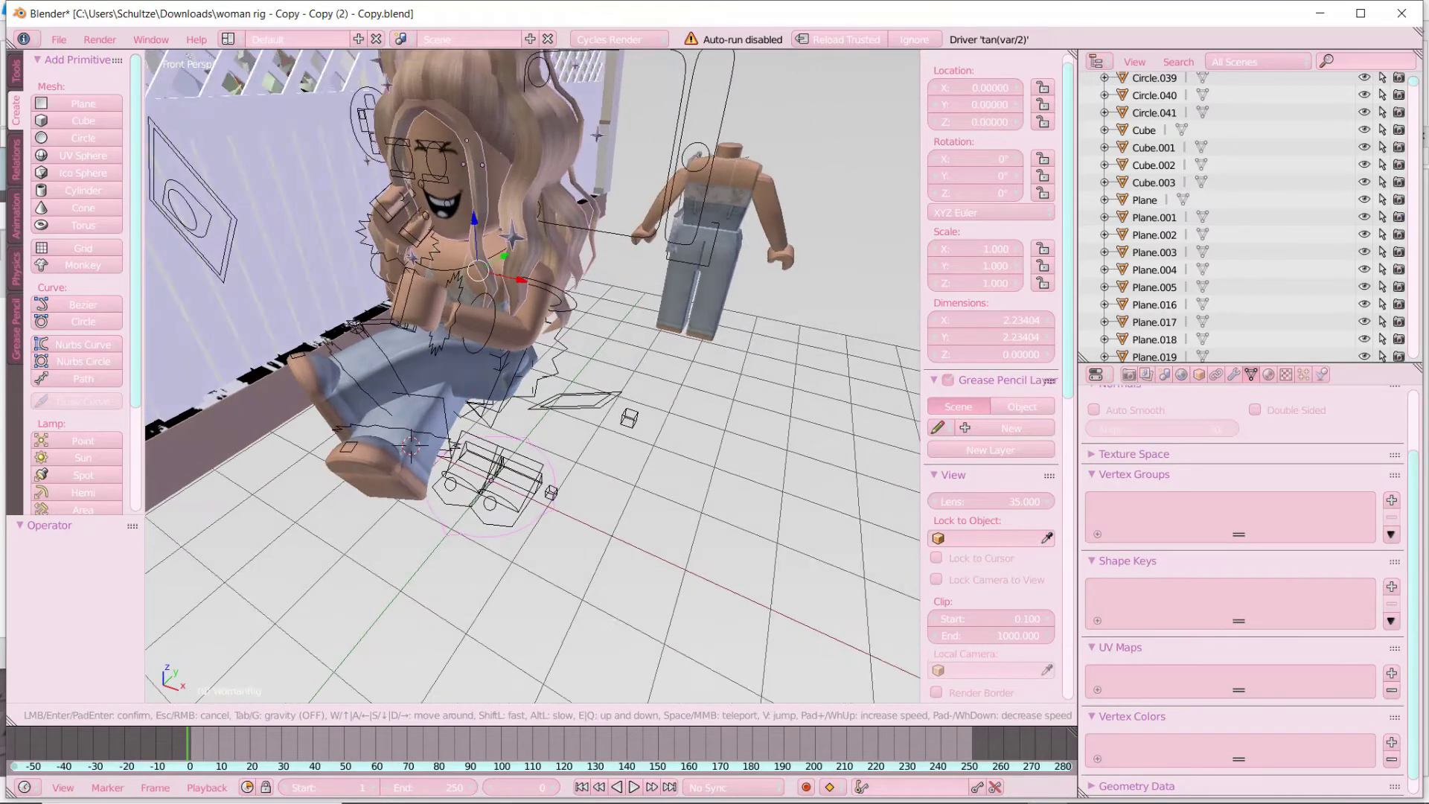
key(w)
click(532, 376)
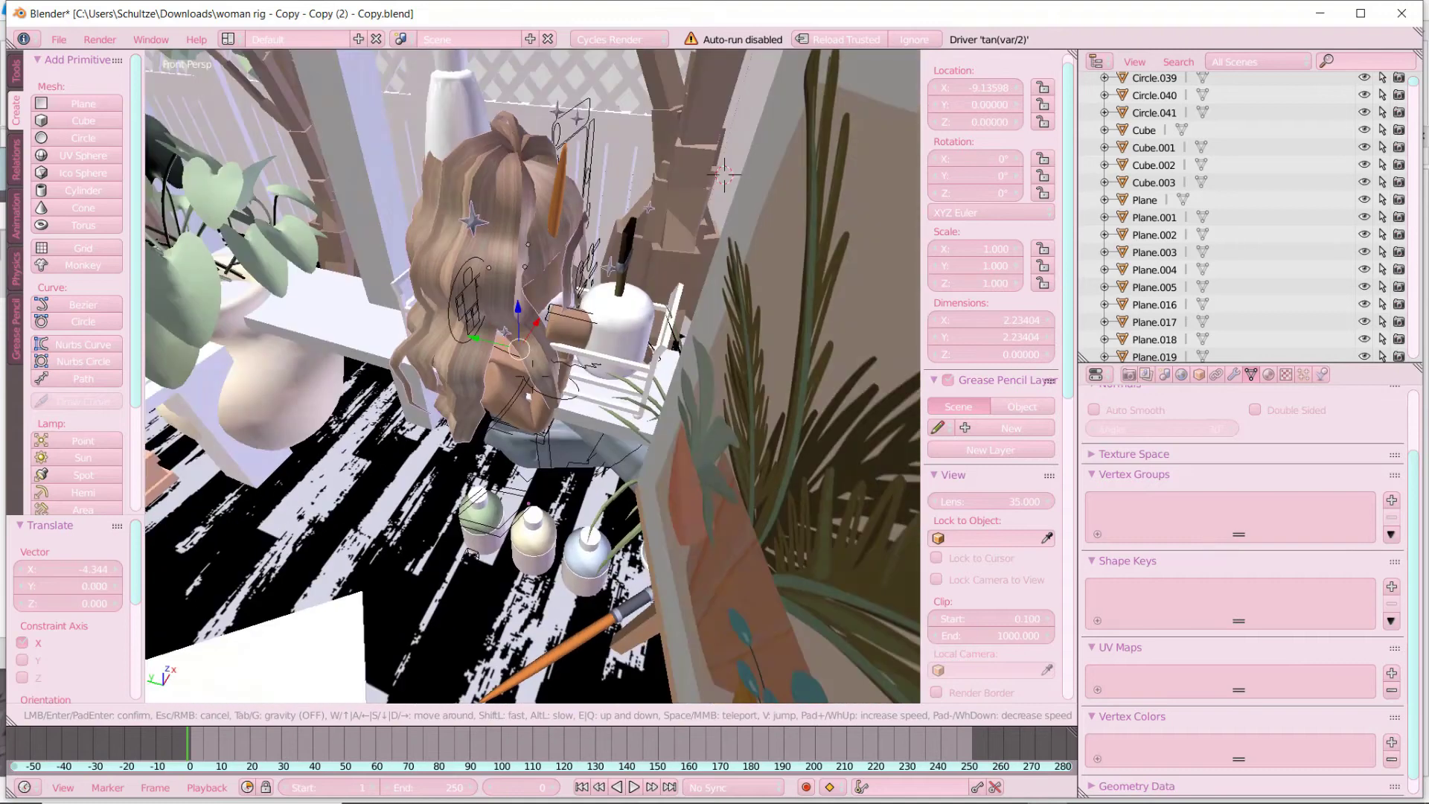
- Seat the rig on the white mat beside the easel, moved to about X -16.95 and rotated to 129° around Z
key(d)
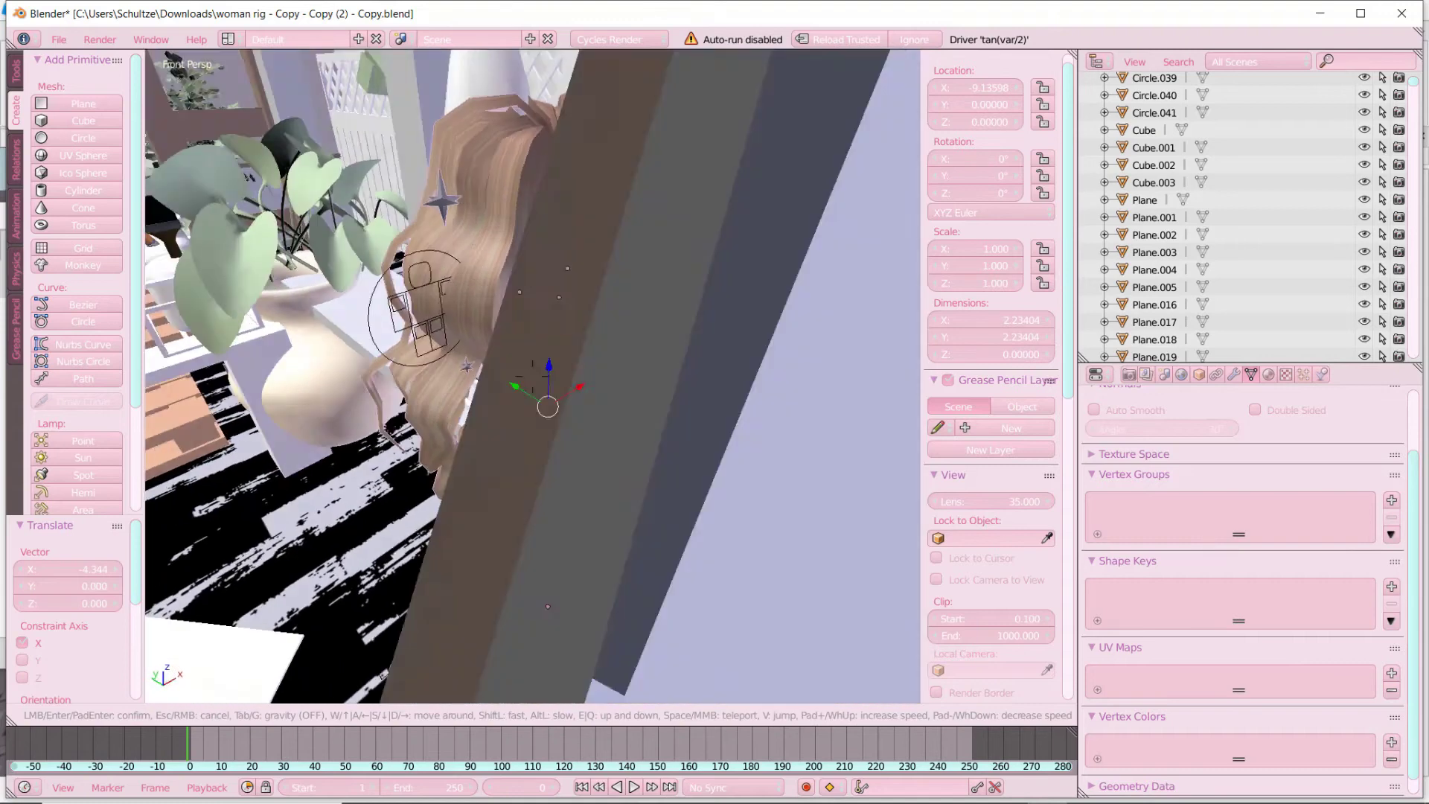
key(w)
click(819, 492)
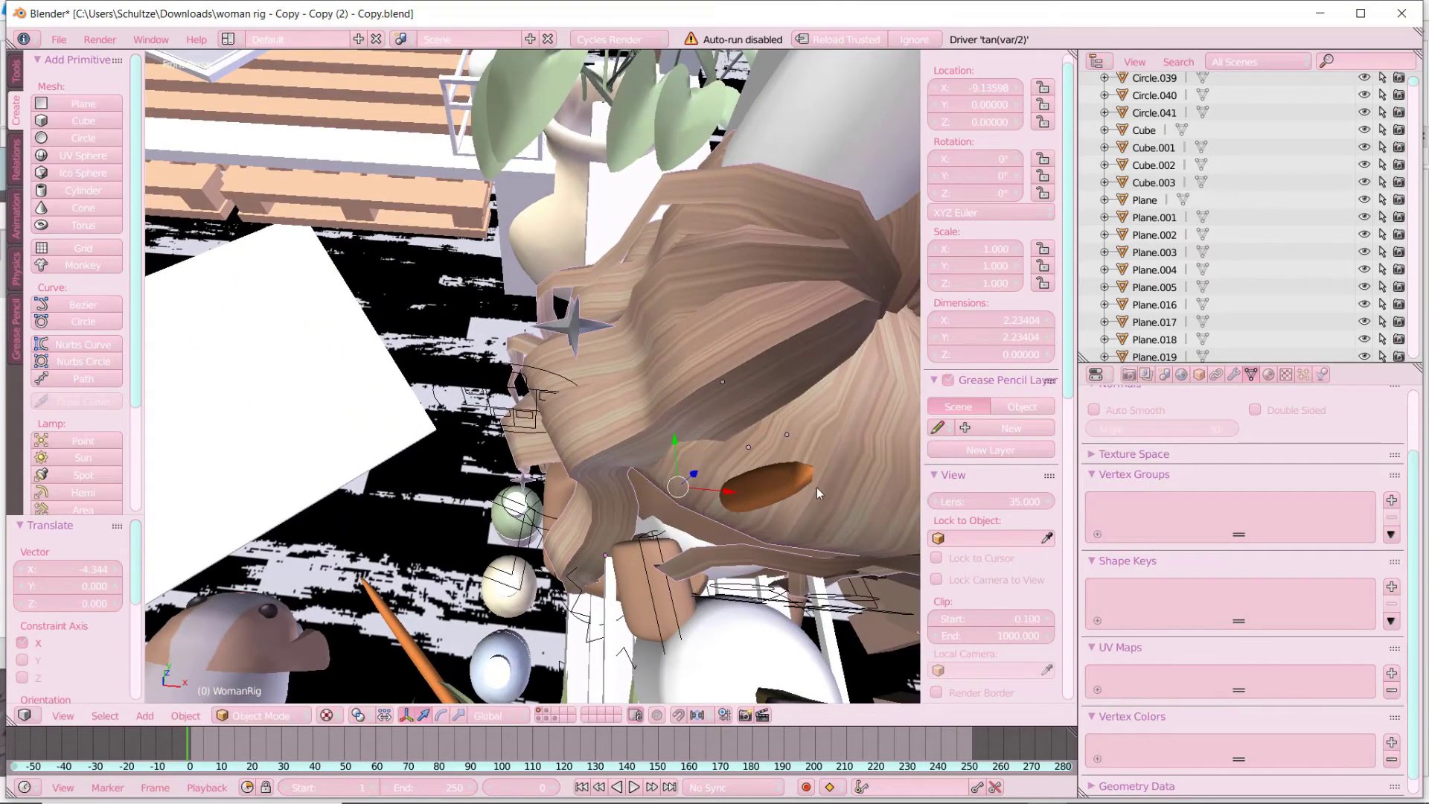
drag(729, 495, 473, 95)
key(shift+f)
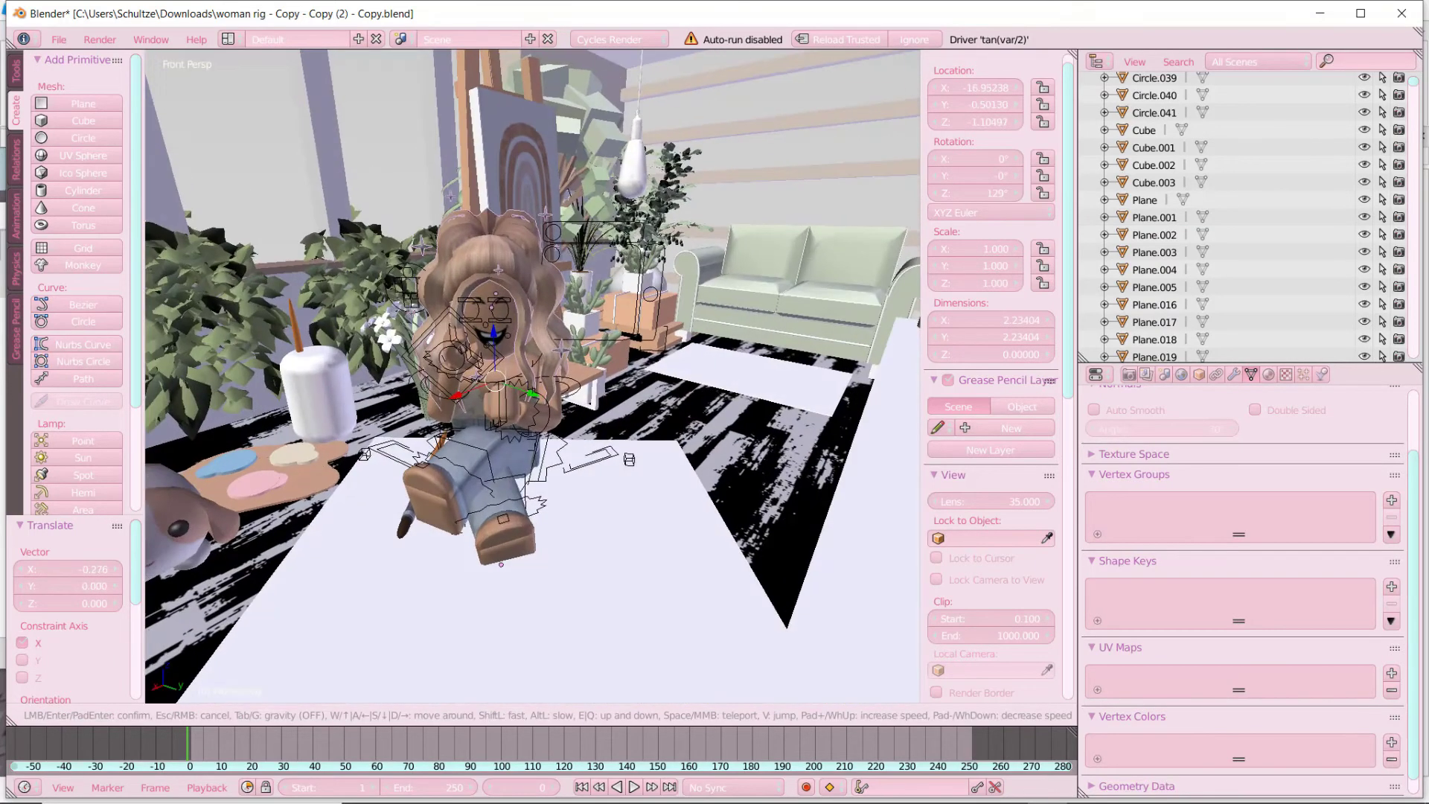
key(w)
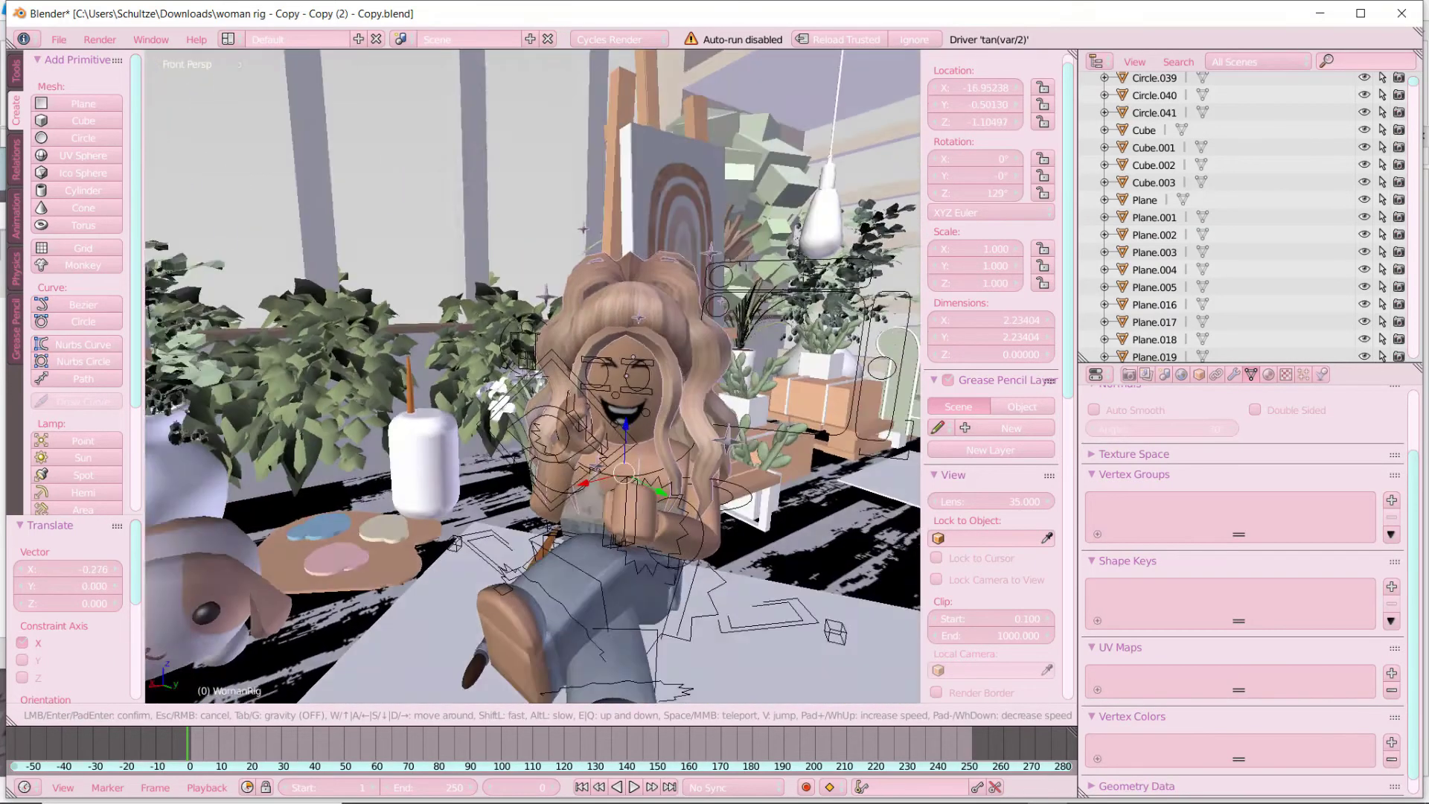
key(s)
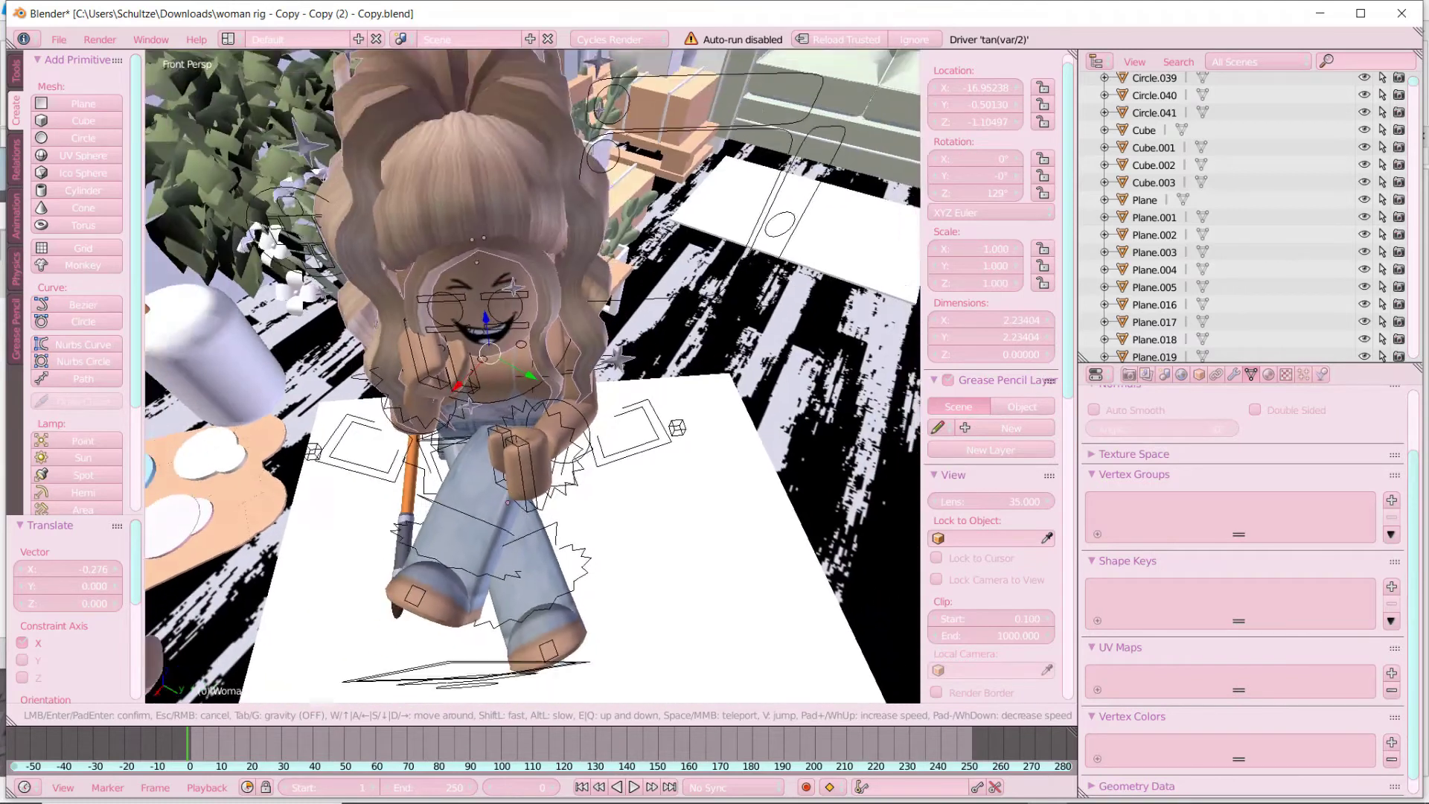
click(651, 450)
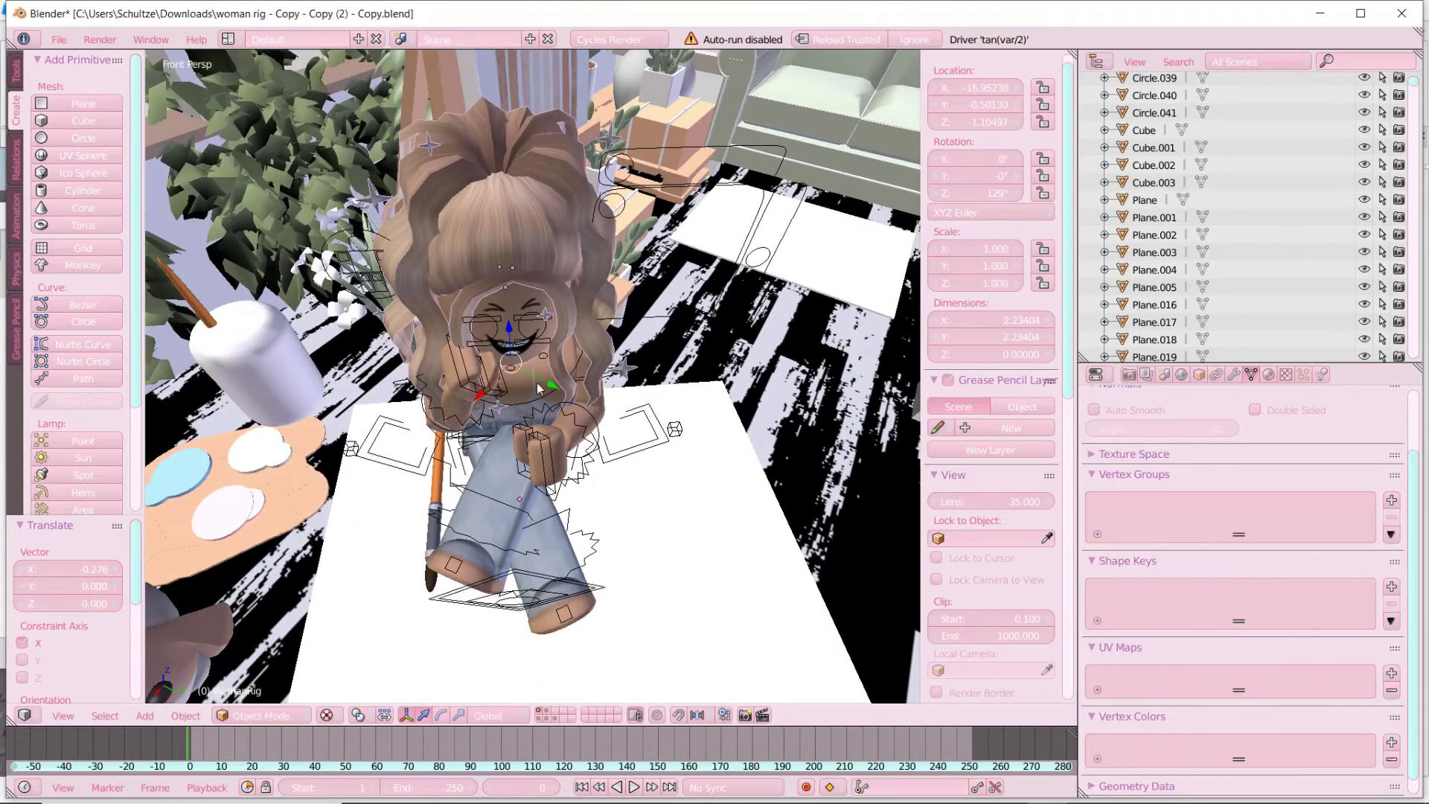
- Enable nodes for the World surface after checking the render layer and scene settings
right_click(715, 501)
click(1146, 375)
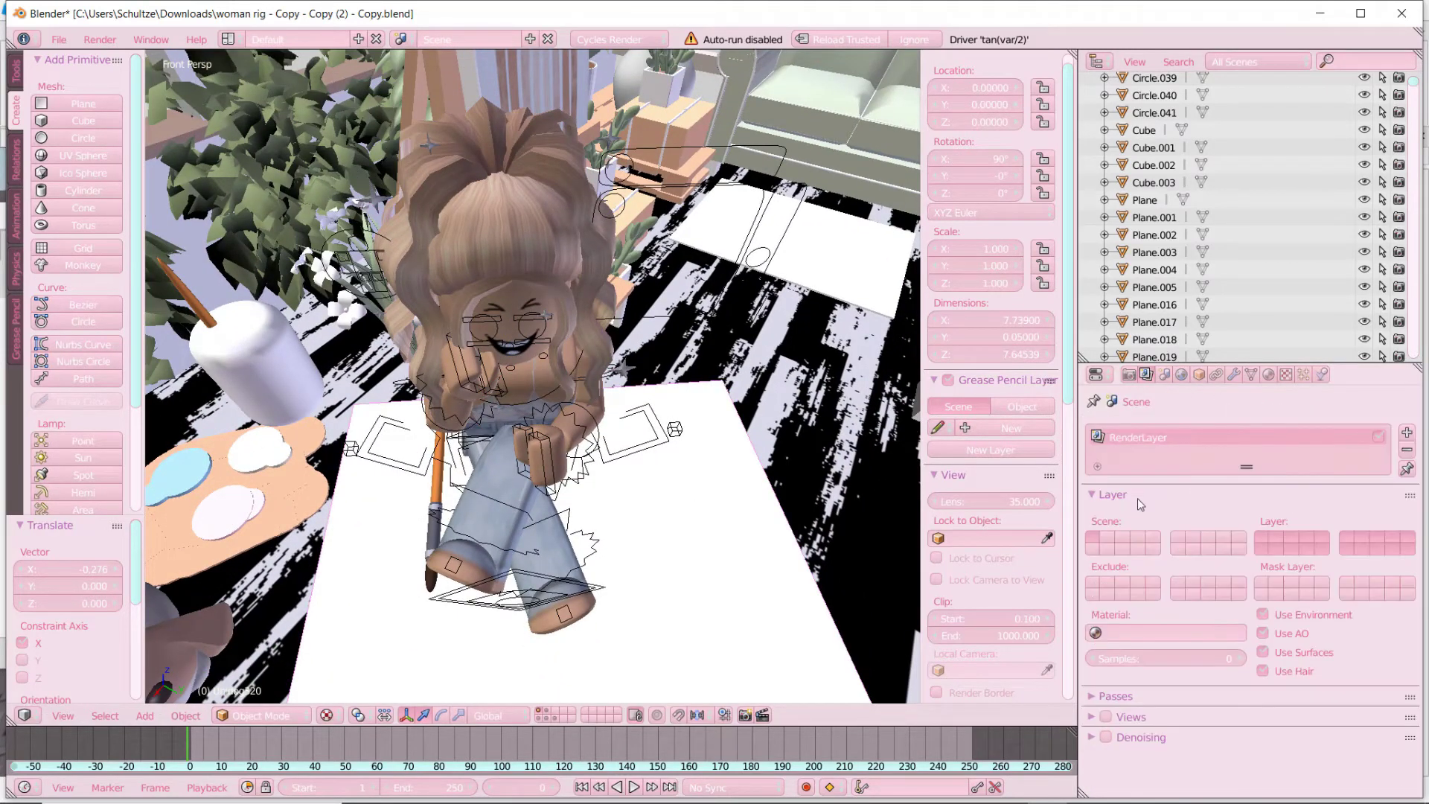
click(1133, 378)
click(1143, 378)
click(1106, 736)
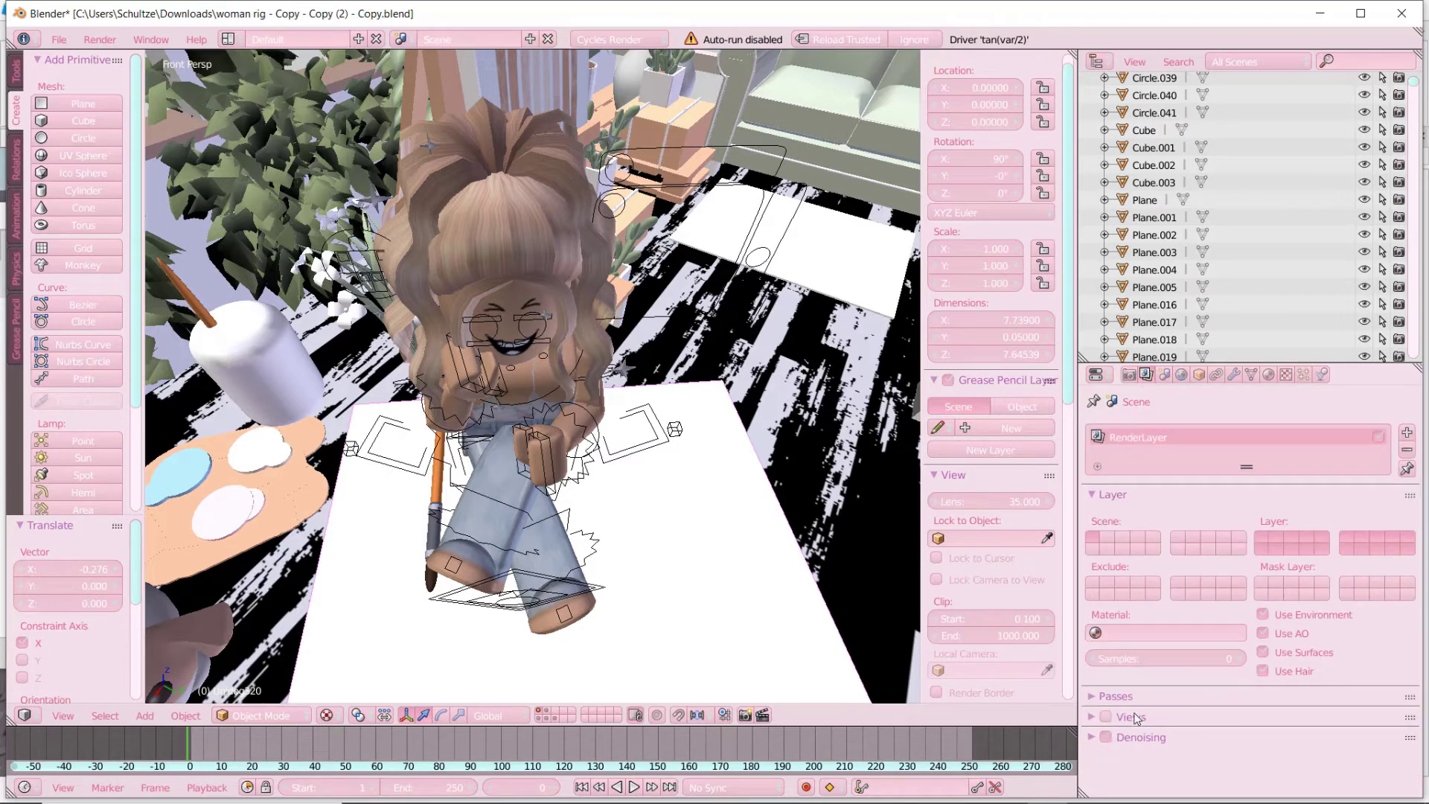
click(1165, 375)
scroll(1204, 637, down, 5)
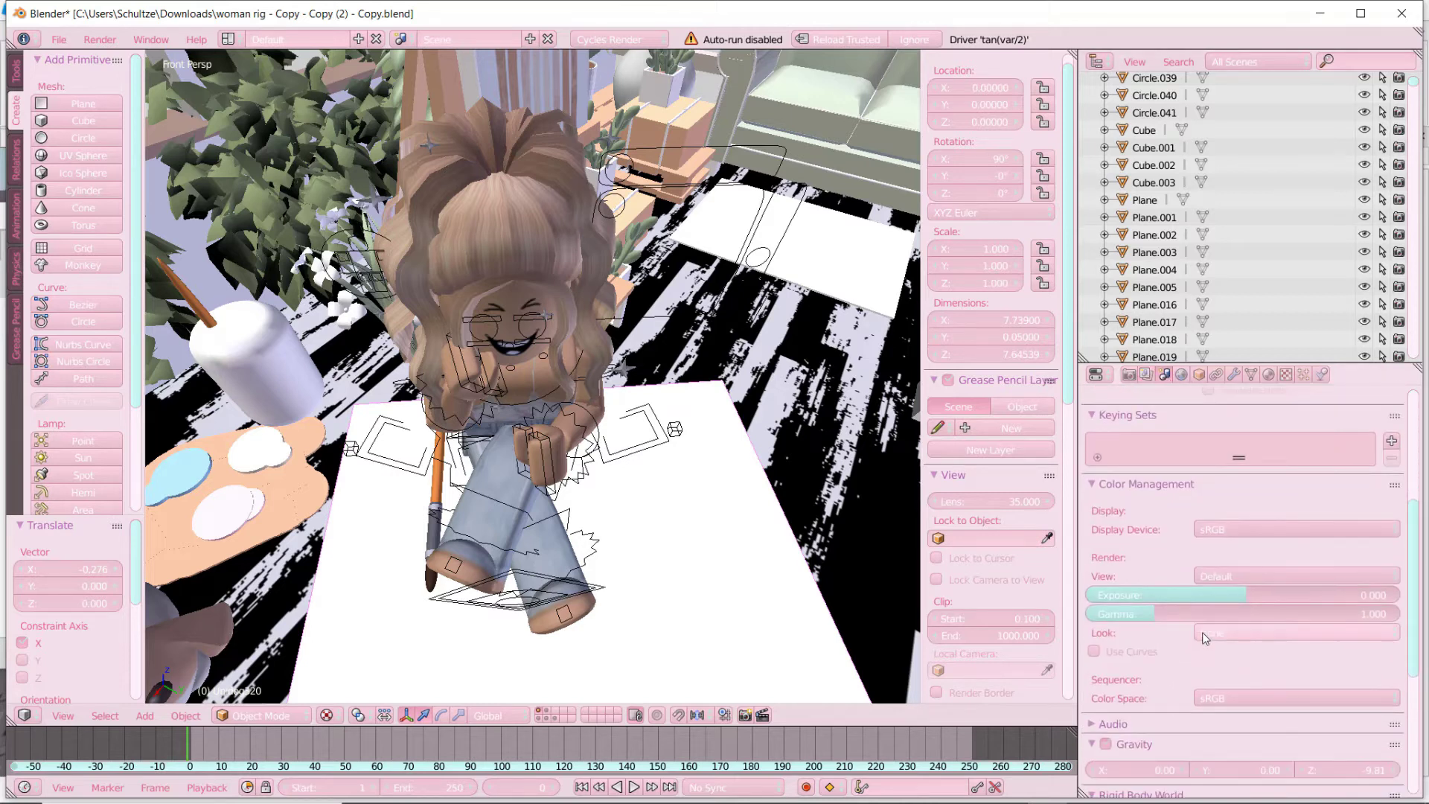
scroll(1204, 632, down, 8)
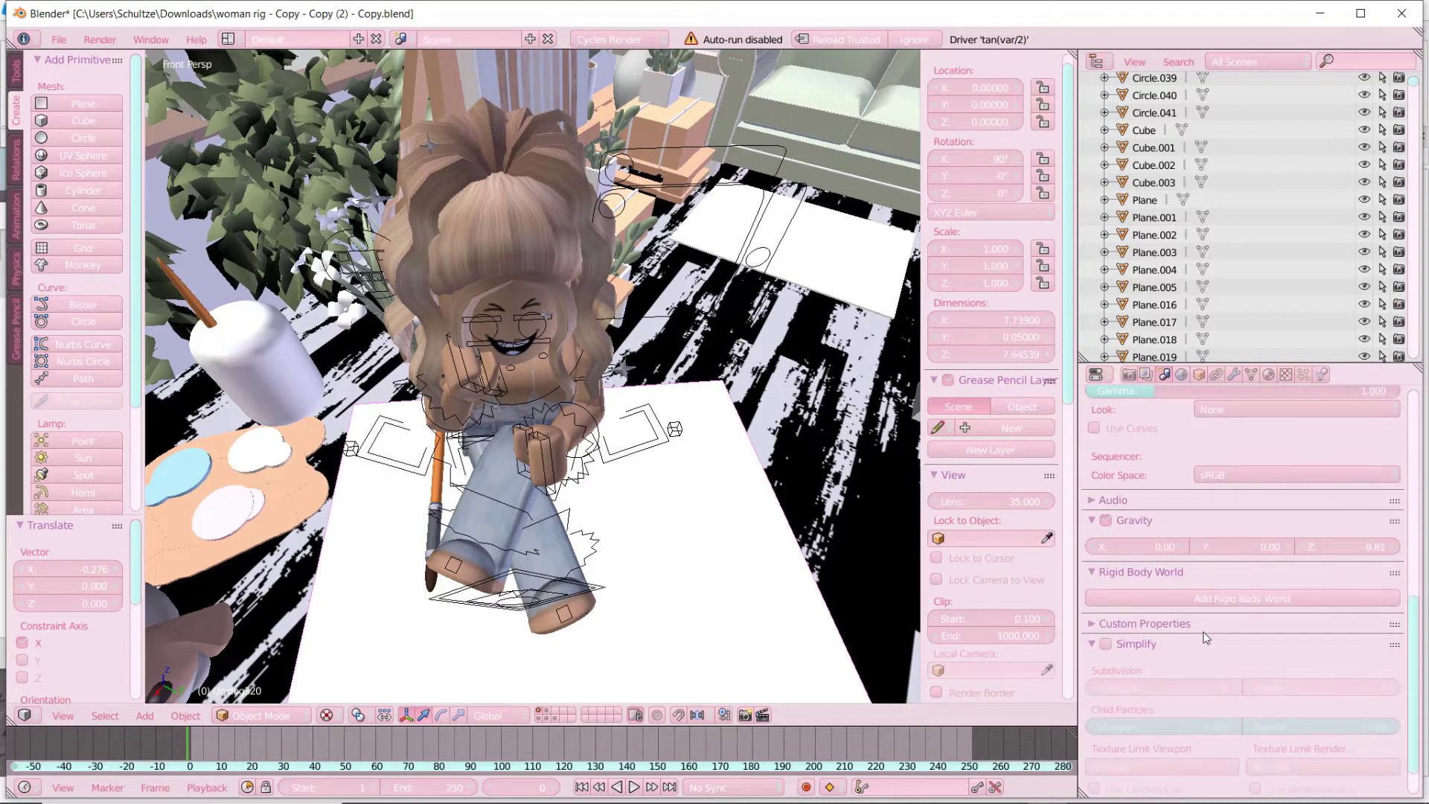
click(1181, 375)
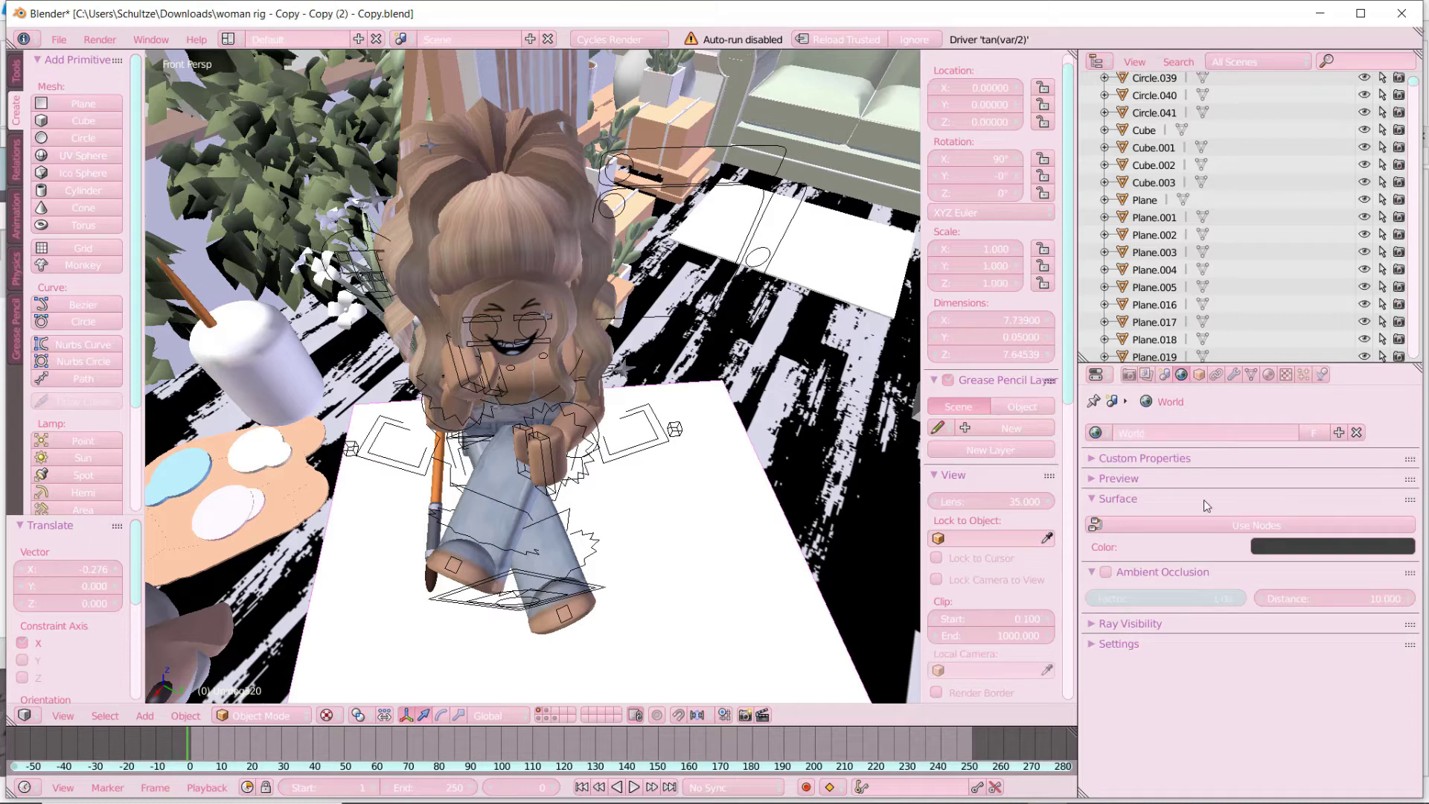
click(1218, 527)
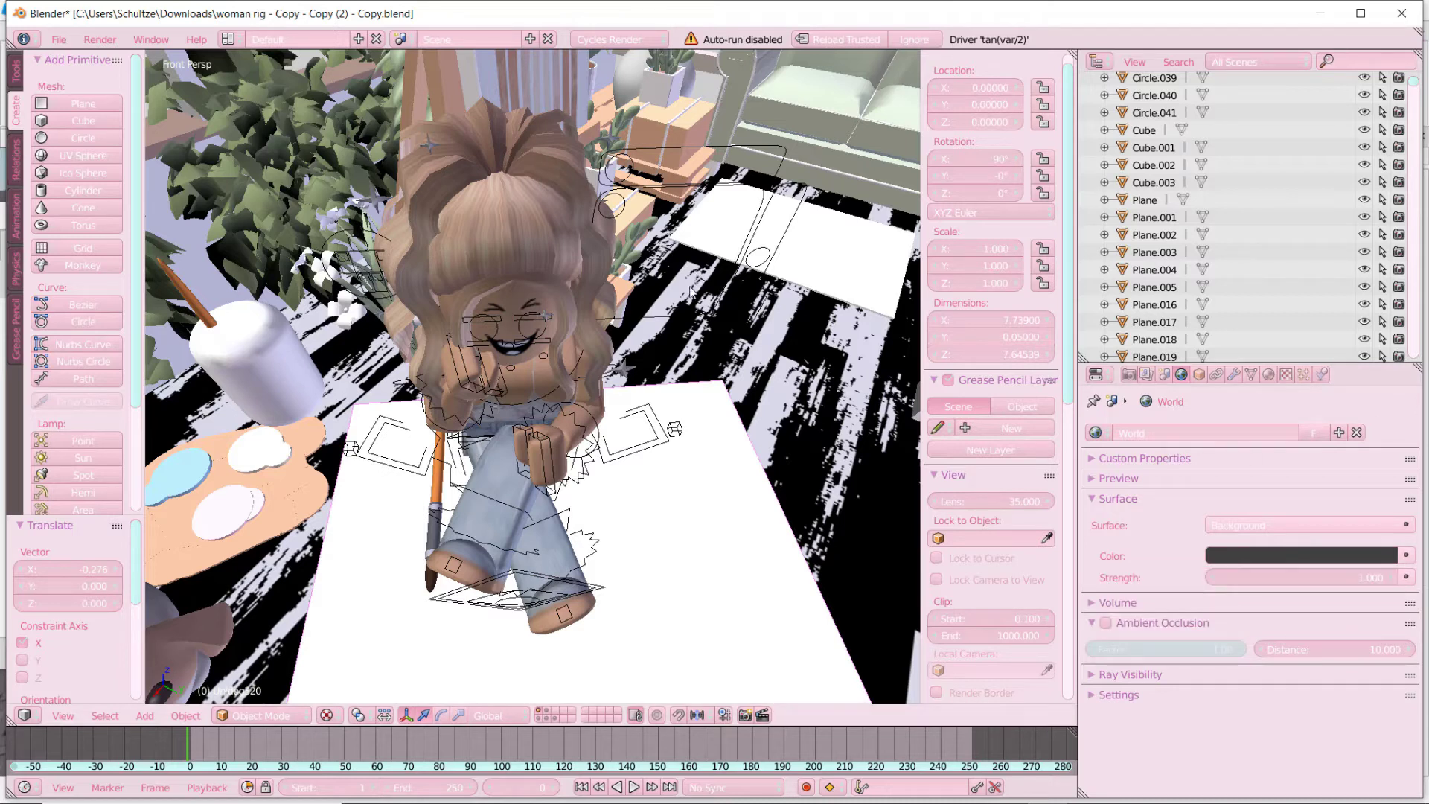
- Set the World background color to an Environment Texture and load the autumn_forest_01_4k image into it
key(shift+f)
click(560, 310)
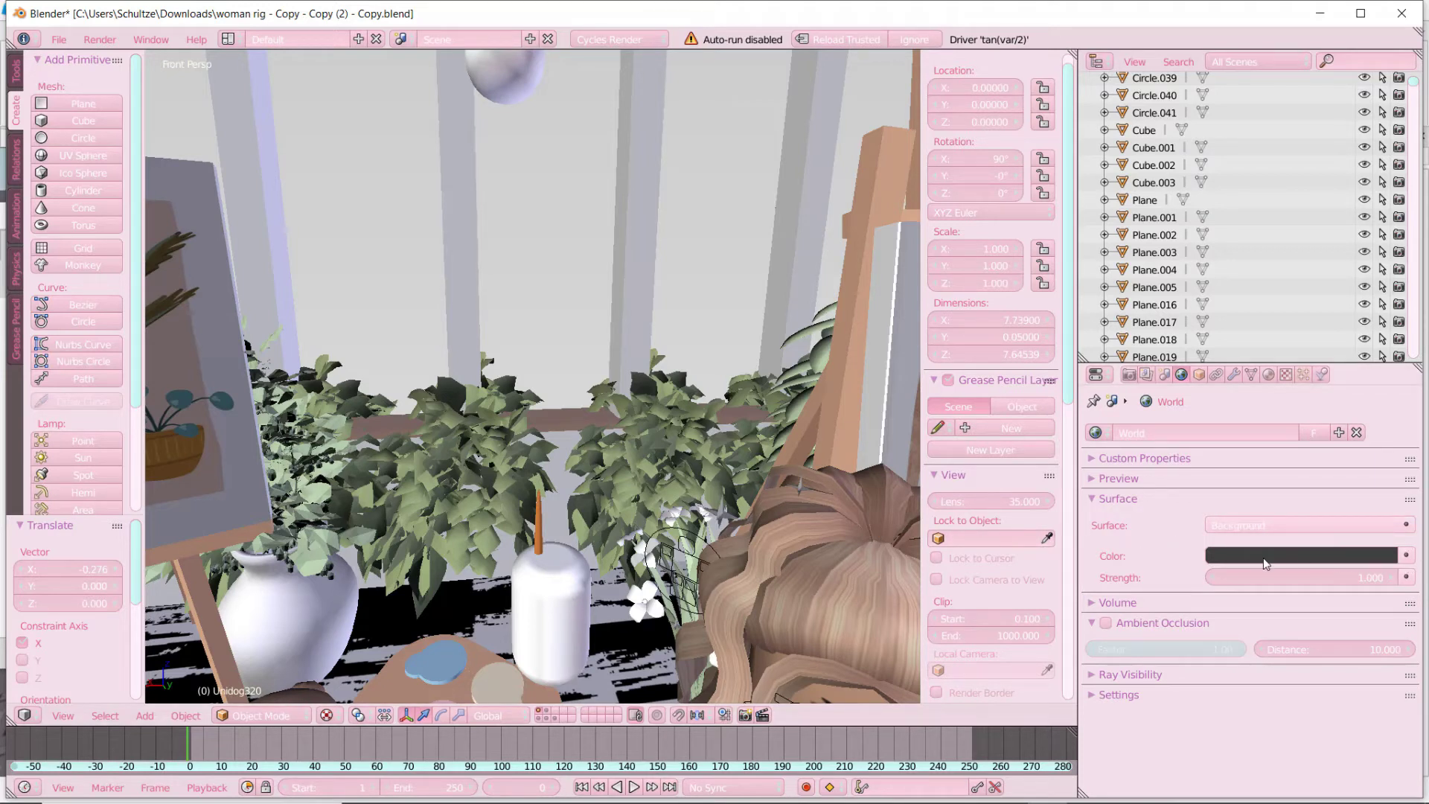
click(1129, 375)
scroll(1242, 604, down, 3)
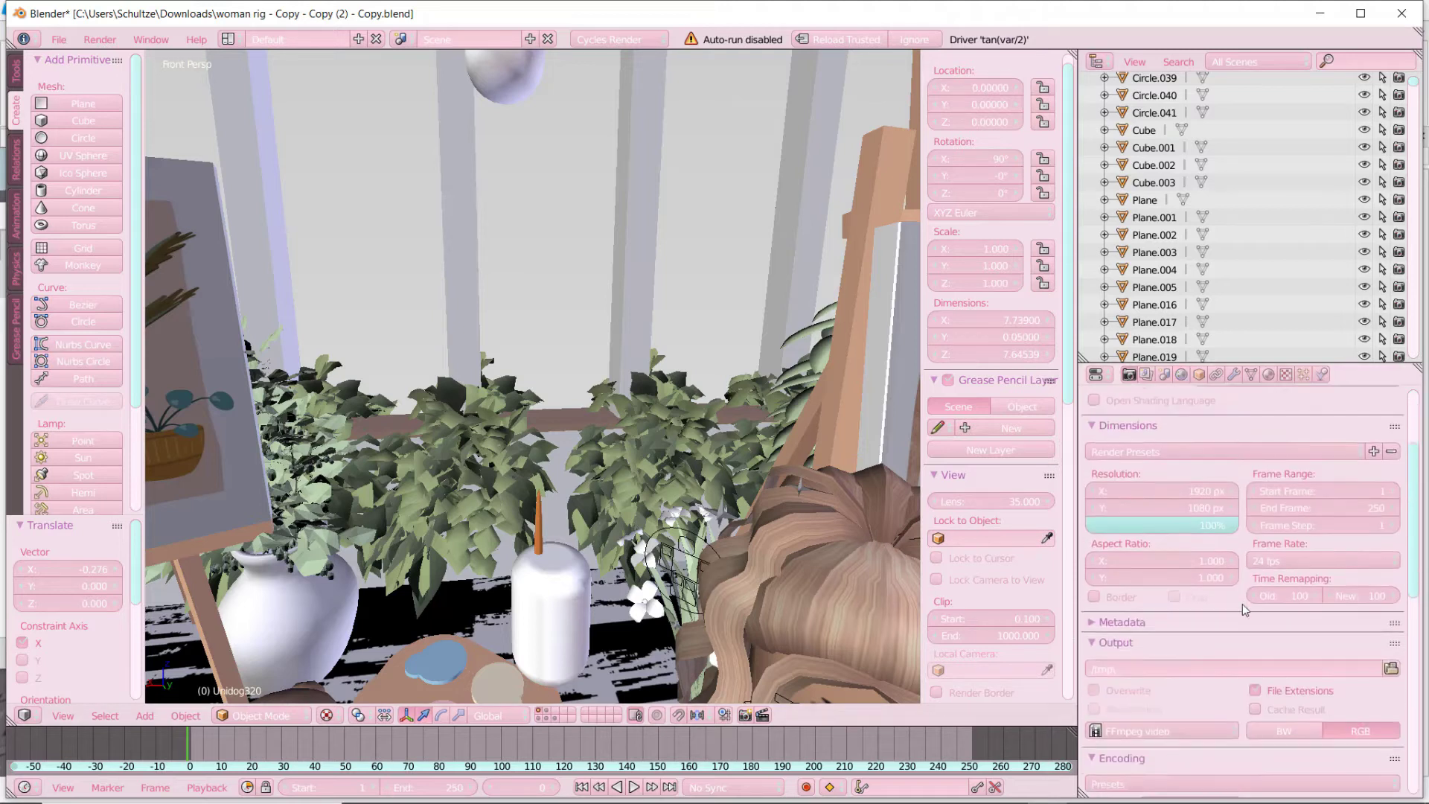
scroll(1243, 604, down, 10)
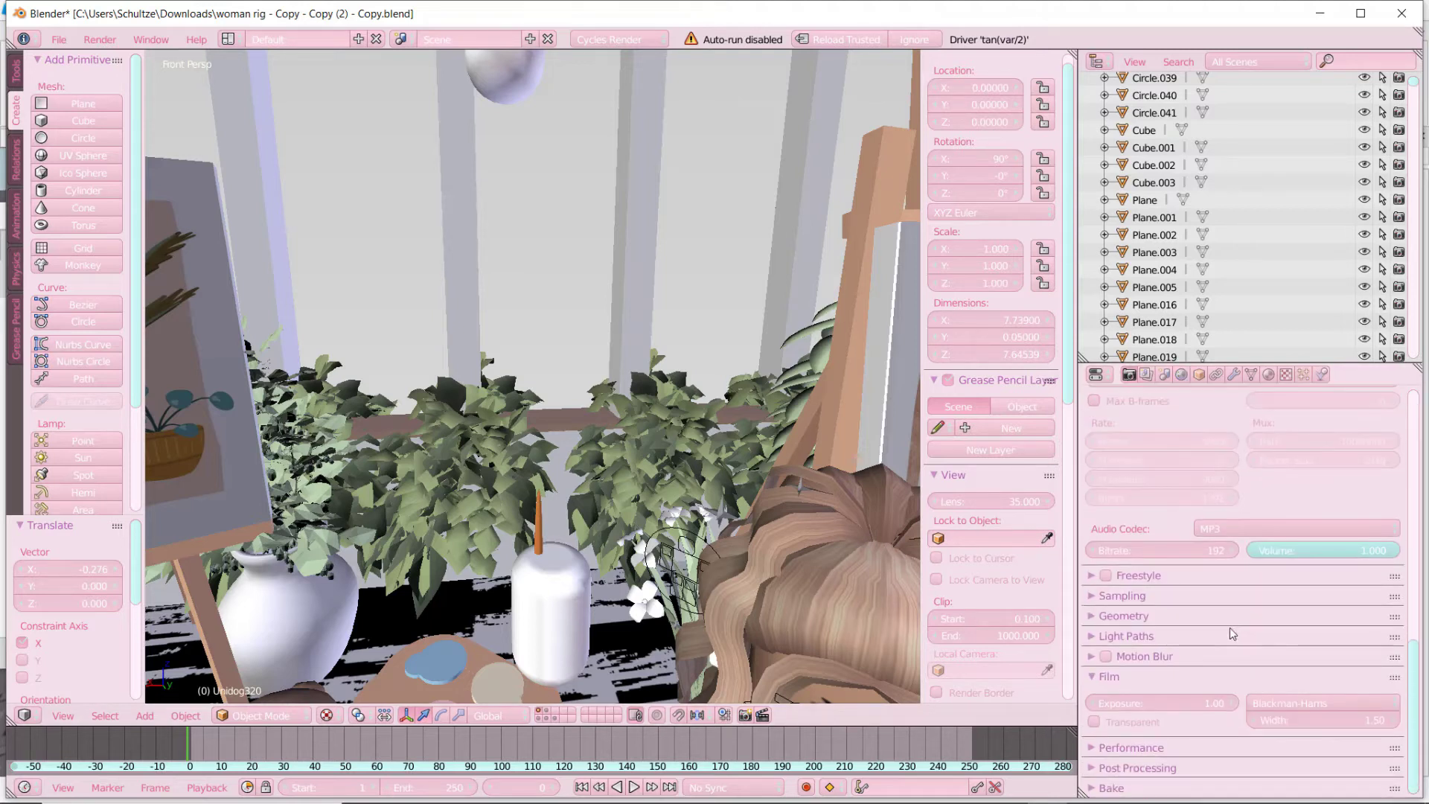
click(1146, 374)
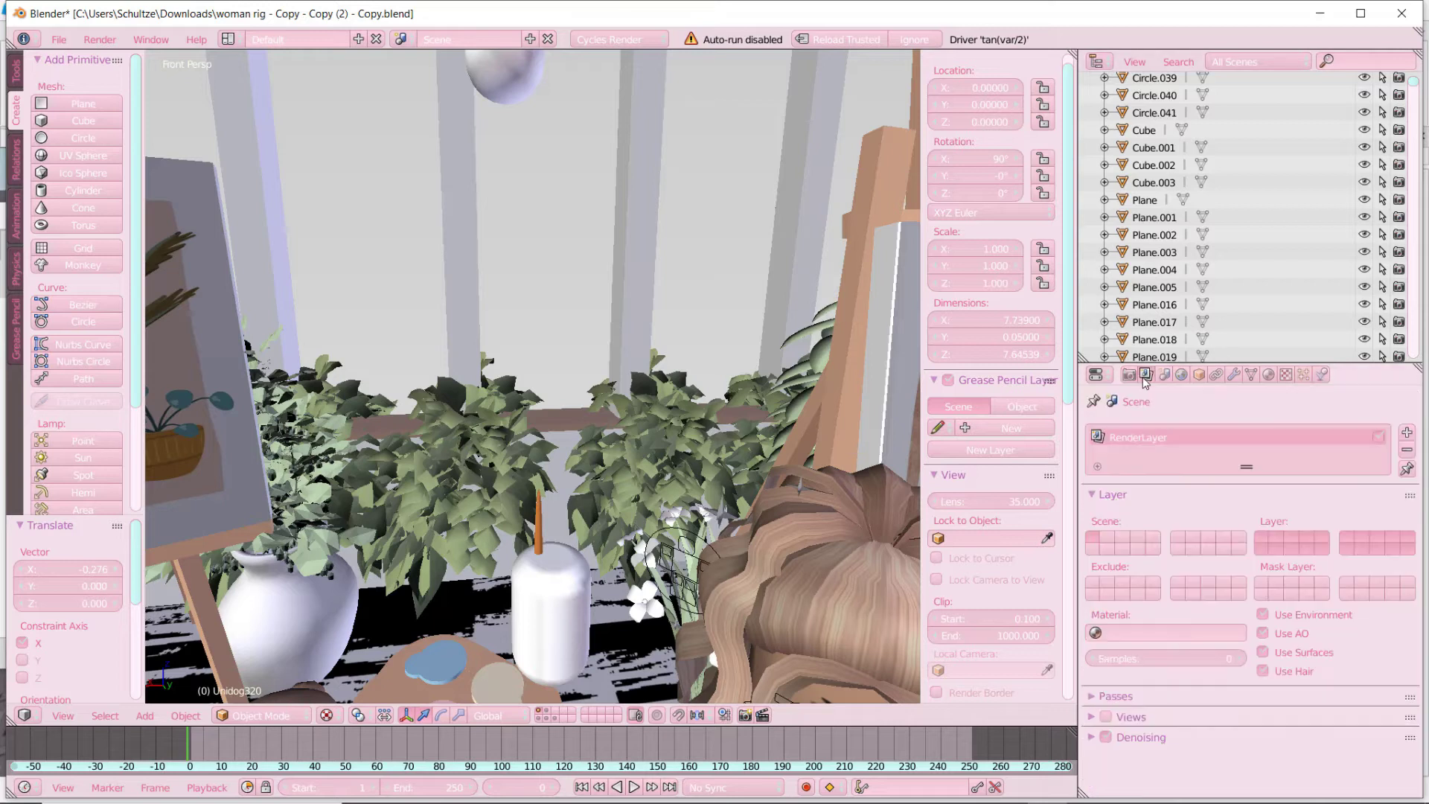
click(1164, 374)
click(1181, 374)
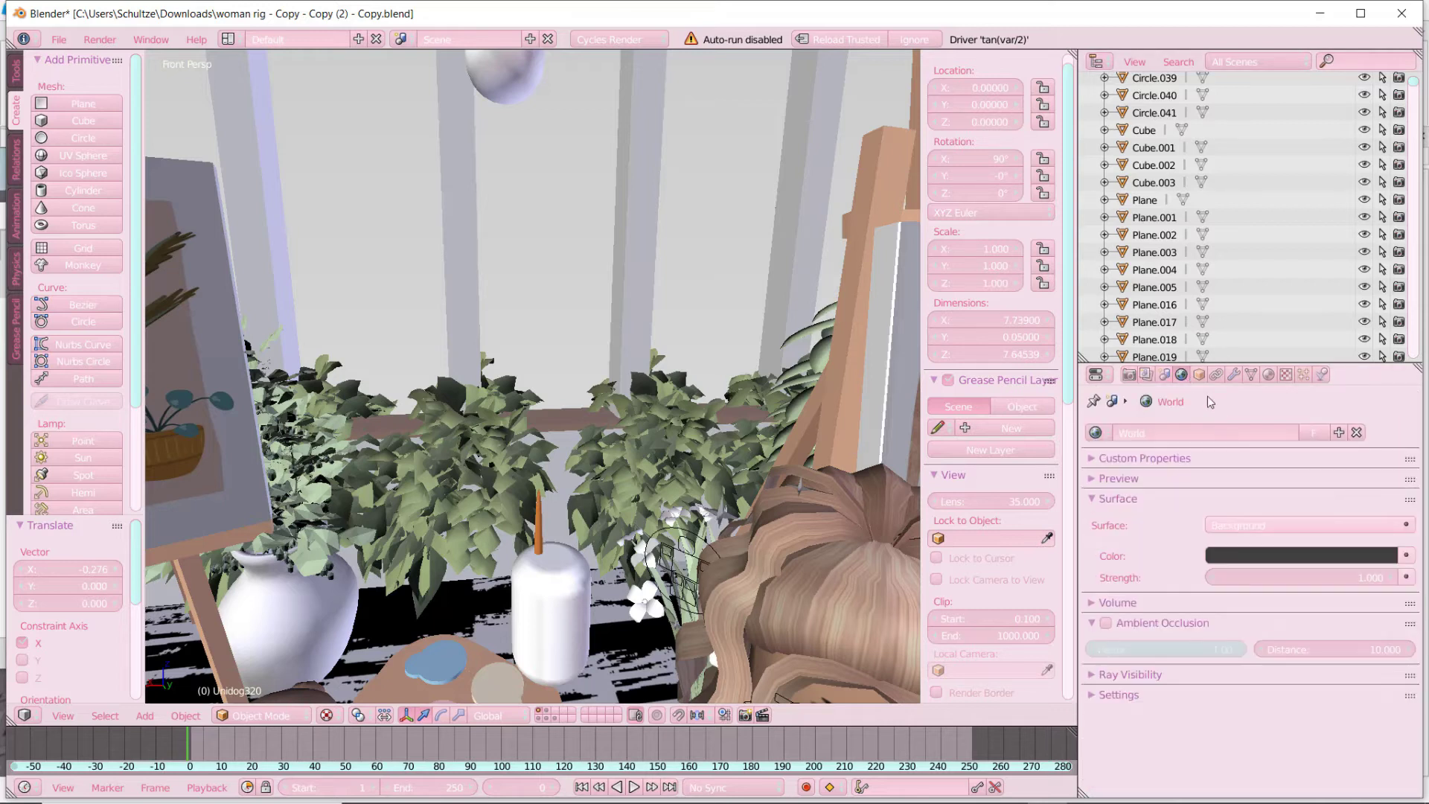
click(1406, 557)
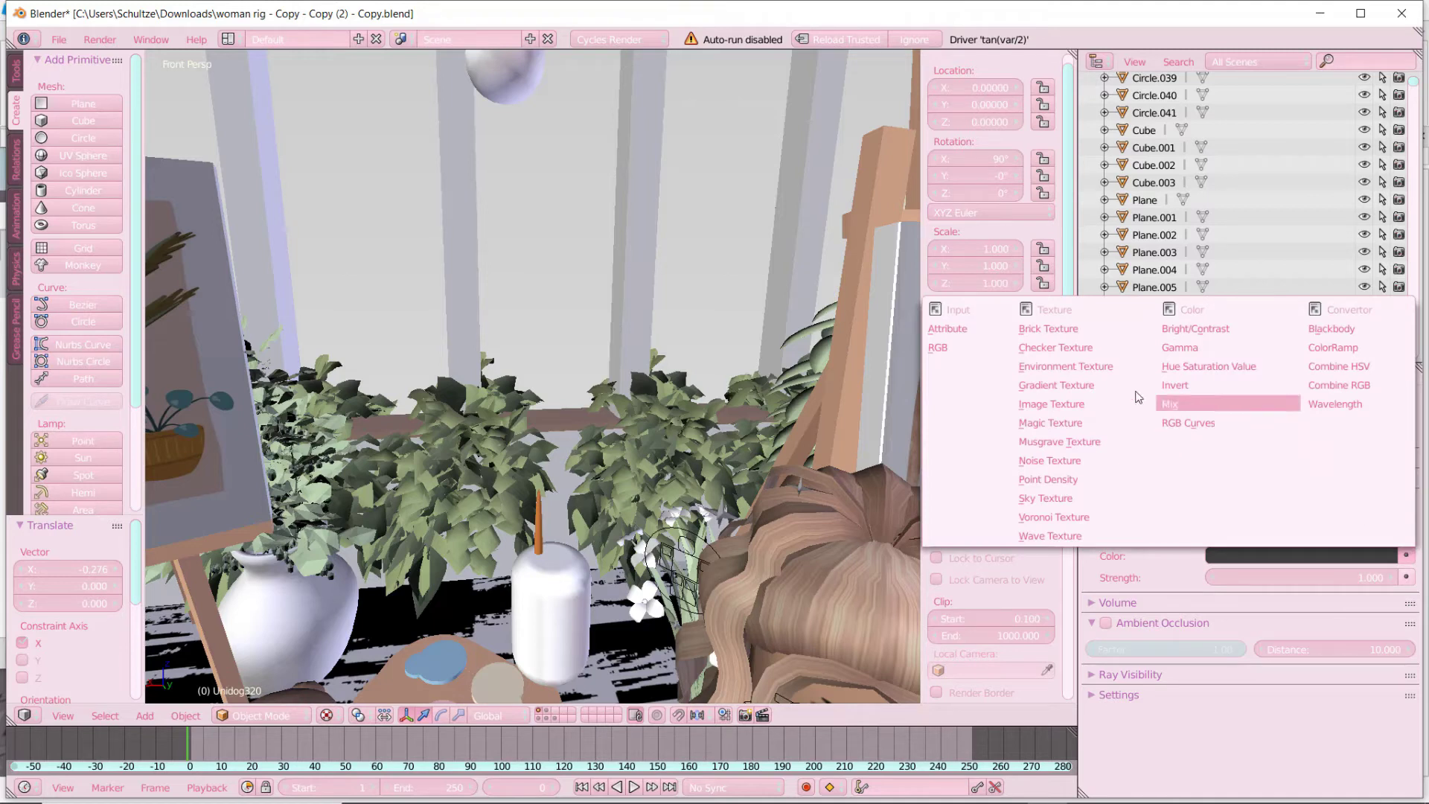
click(1088, 371)
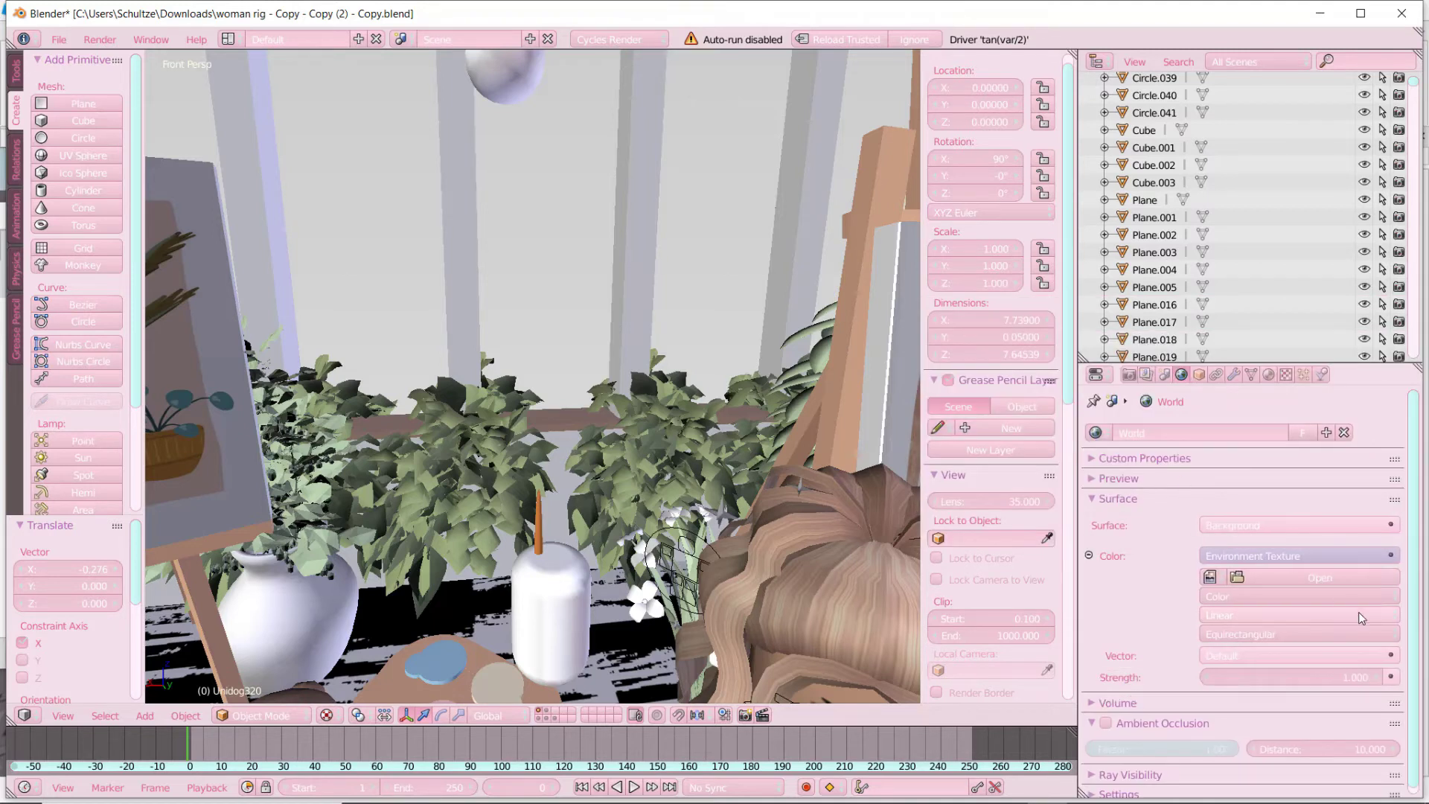
click(1296, 568)
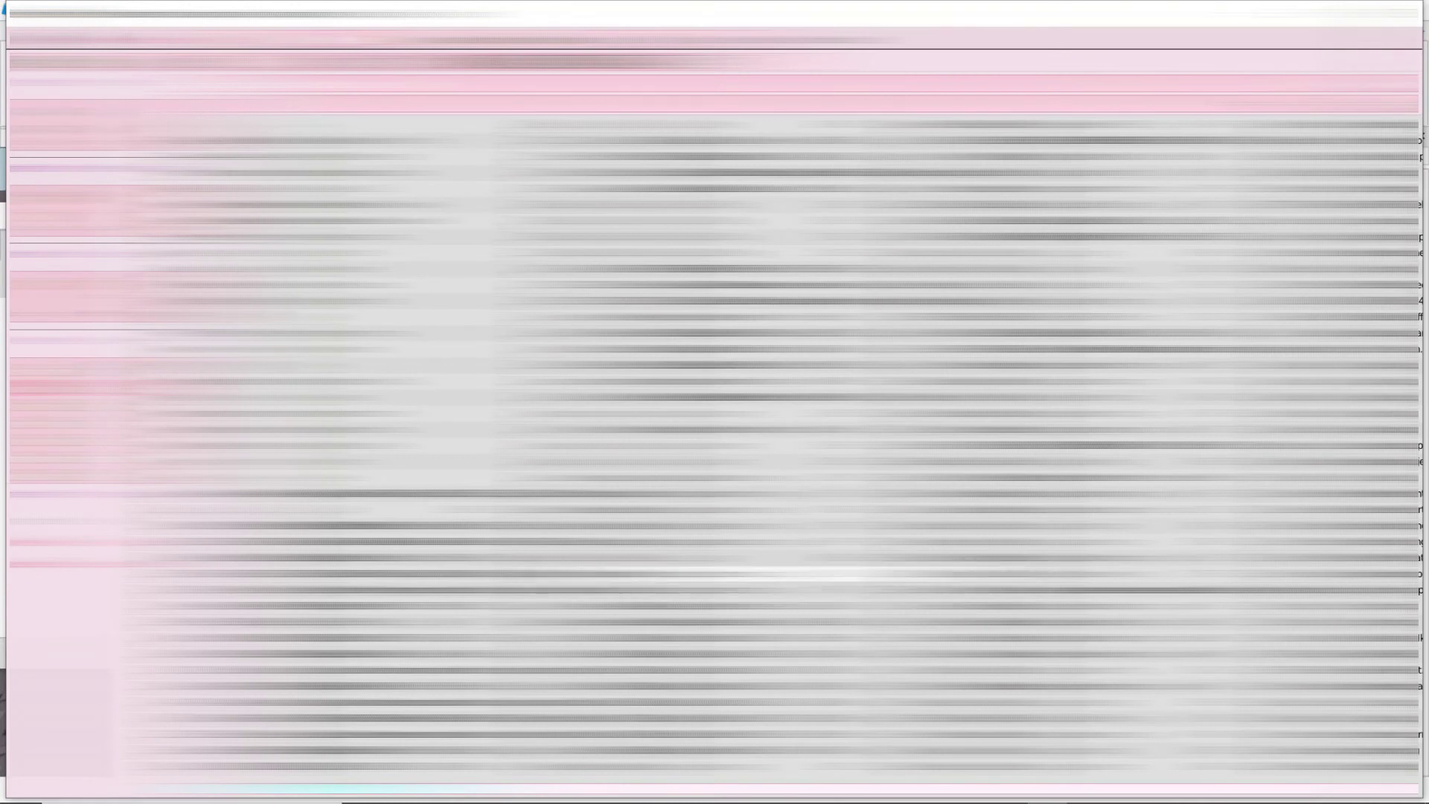
double_click(796, 573)
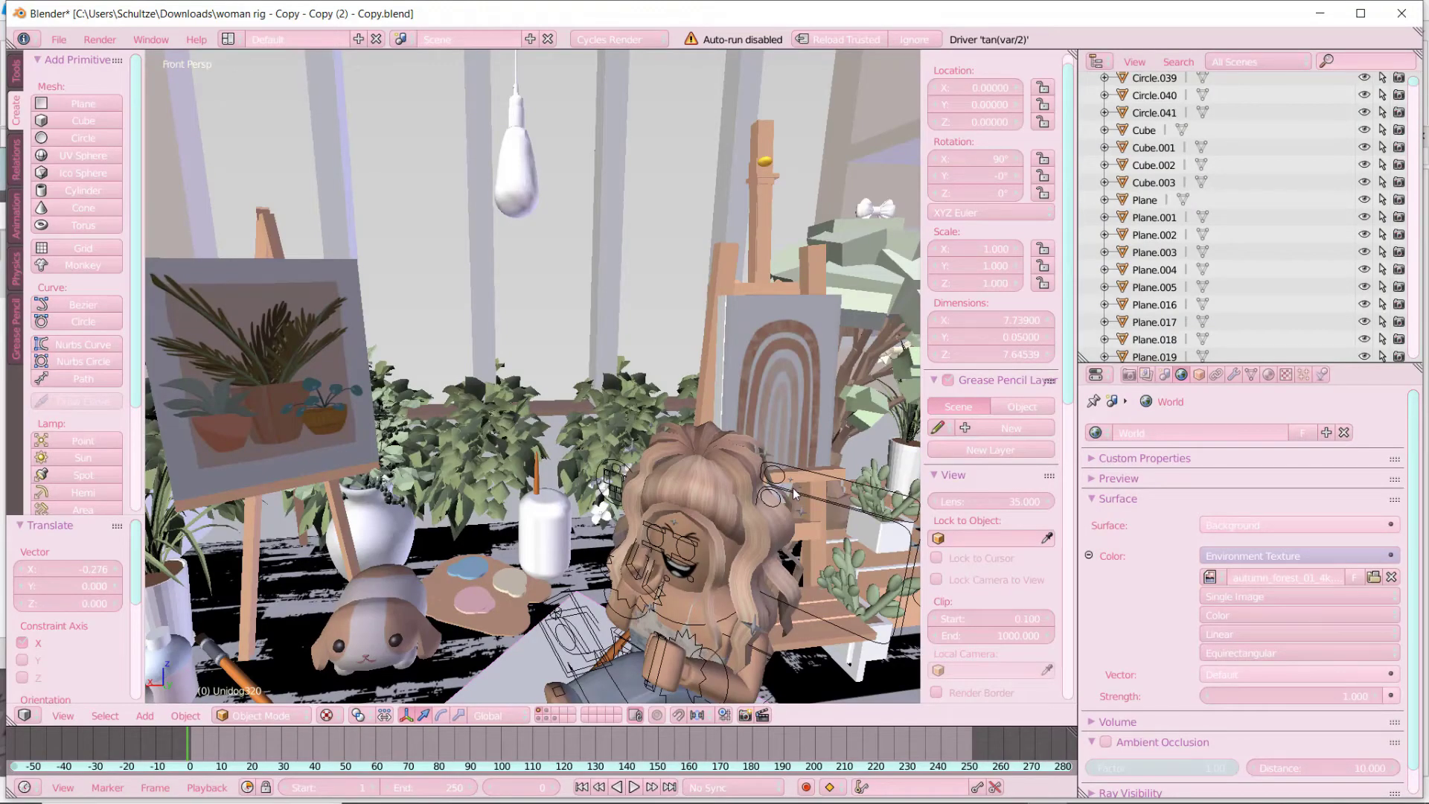
key(shift+f)
key(w)
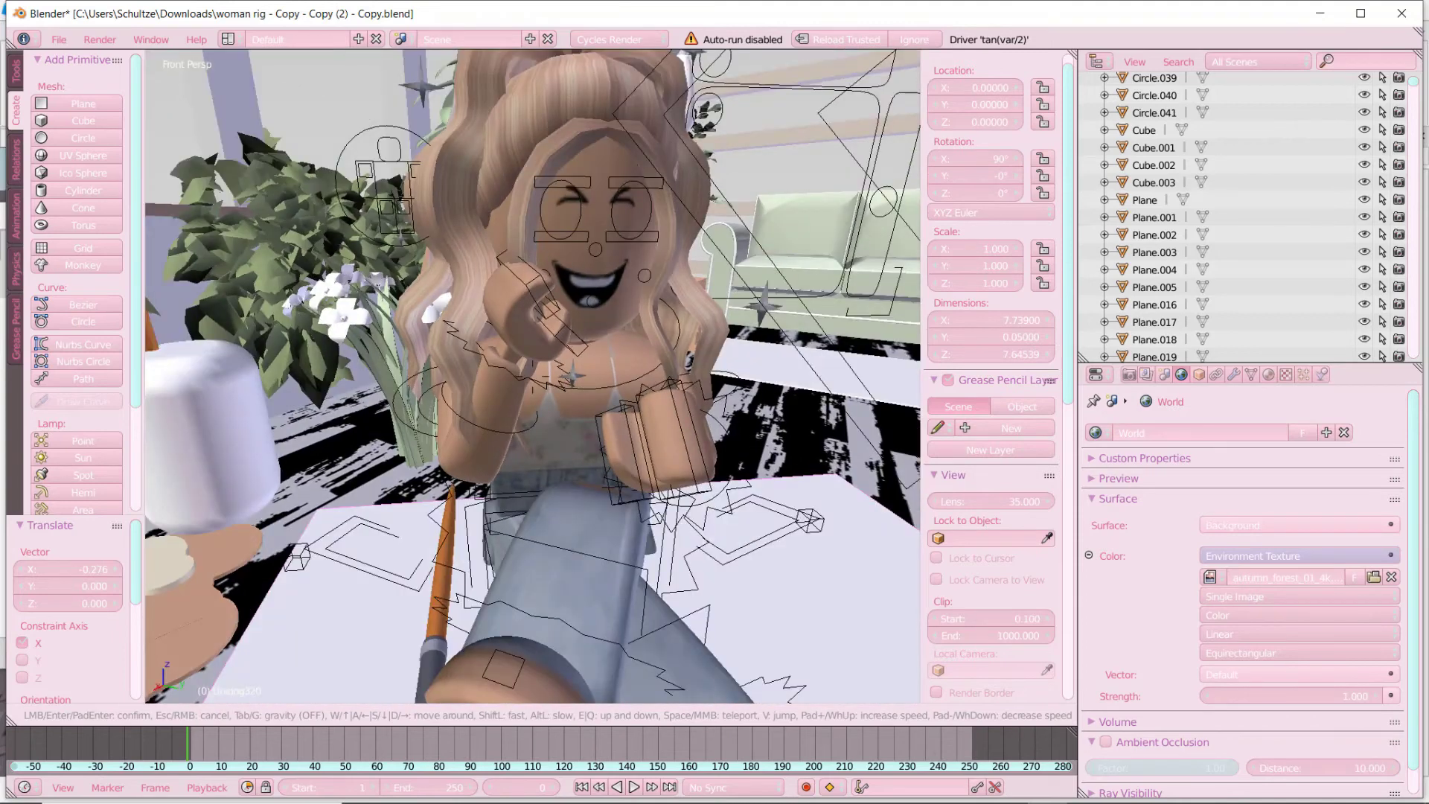
key(s)
click(954, 445)
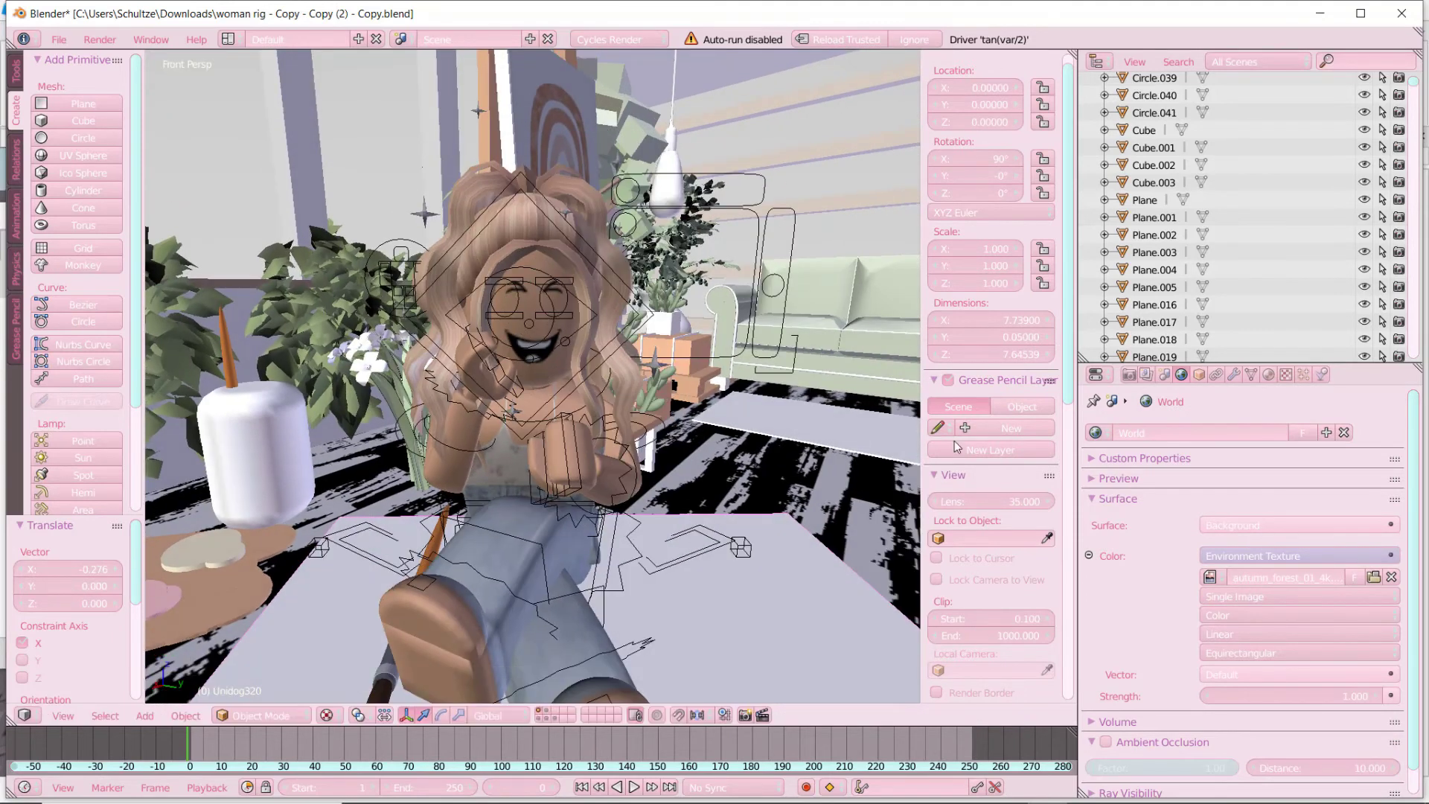
scroll(1144, 439, down, 1)
scroll(1144, 439, up, 1)
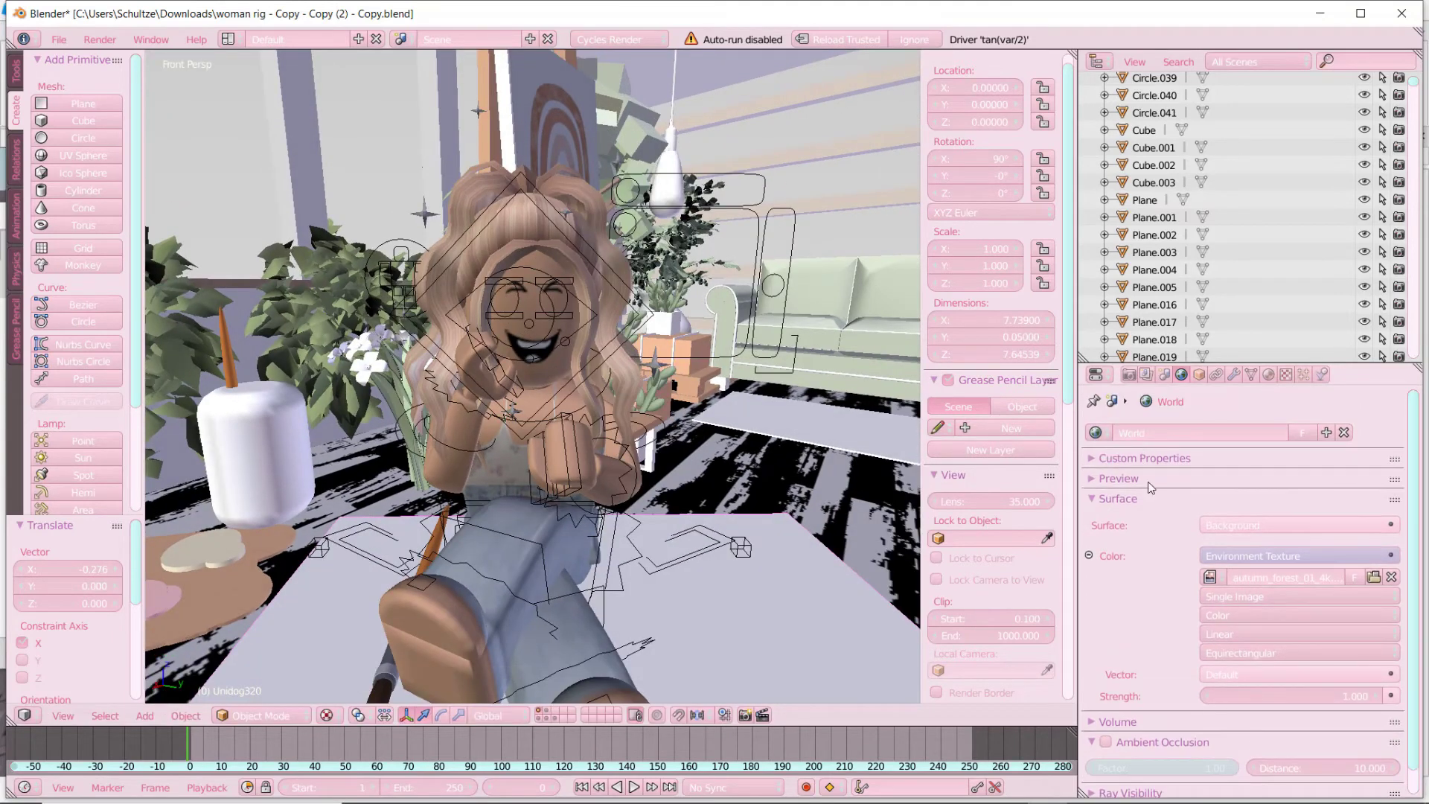
- Enable render visibility for the rig's BooleanLowerTeeth and BooleanUpperTeeth objects
click(1199, 374)
click(1128, 375)
scroll(1288, 166, down, 15)
drag(1414, 89, 1416, 377)
click(1121, 354)
scroll(1287, 235, down, 10)
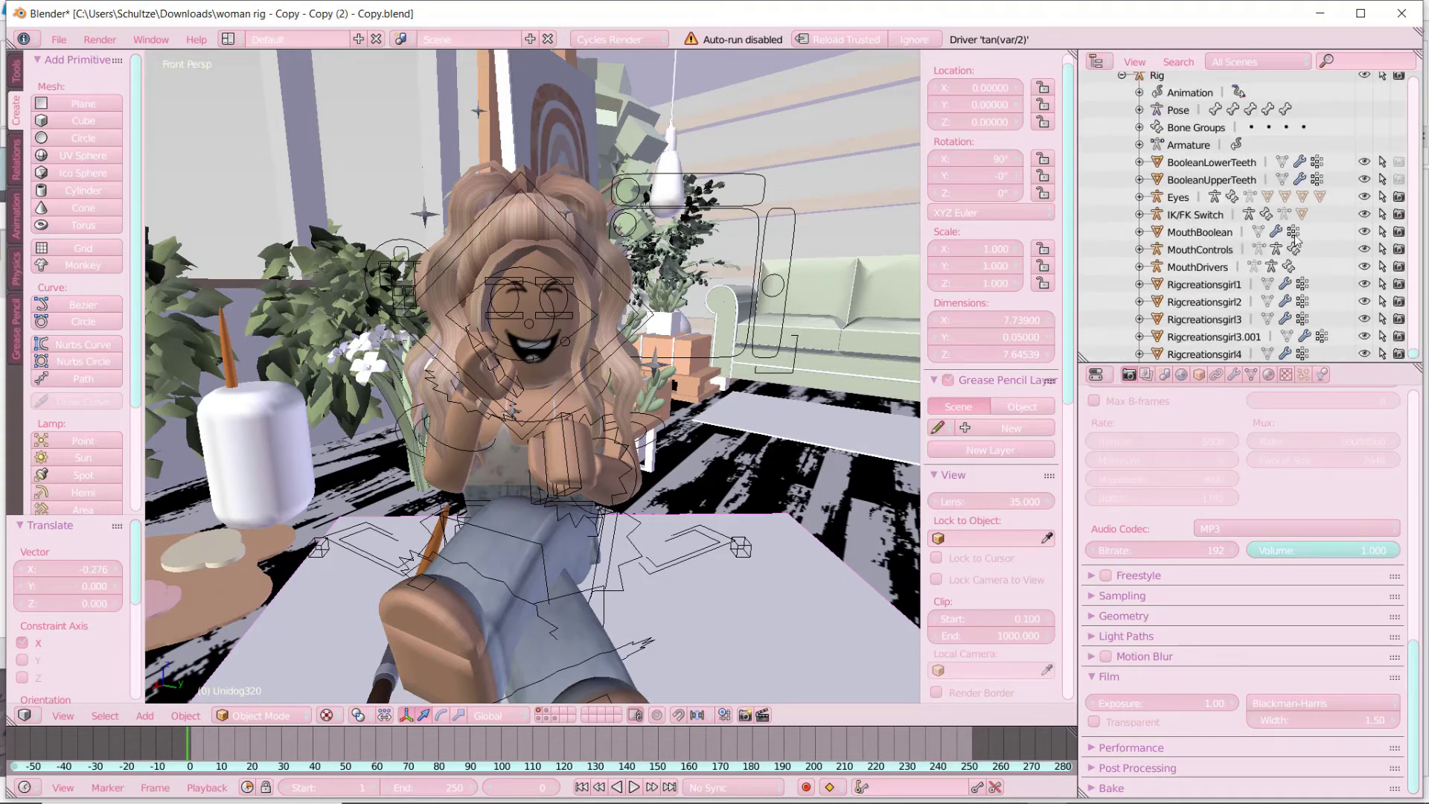
scroll(1297, 238, up, 5)
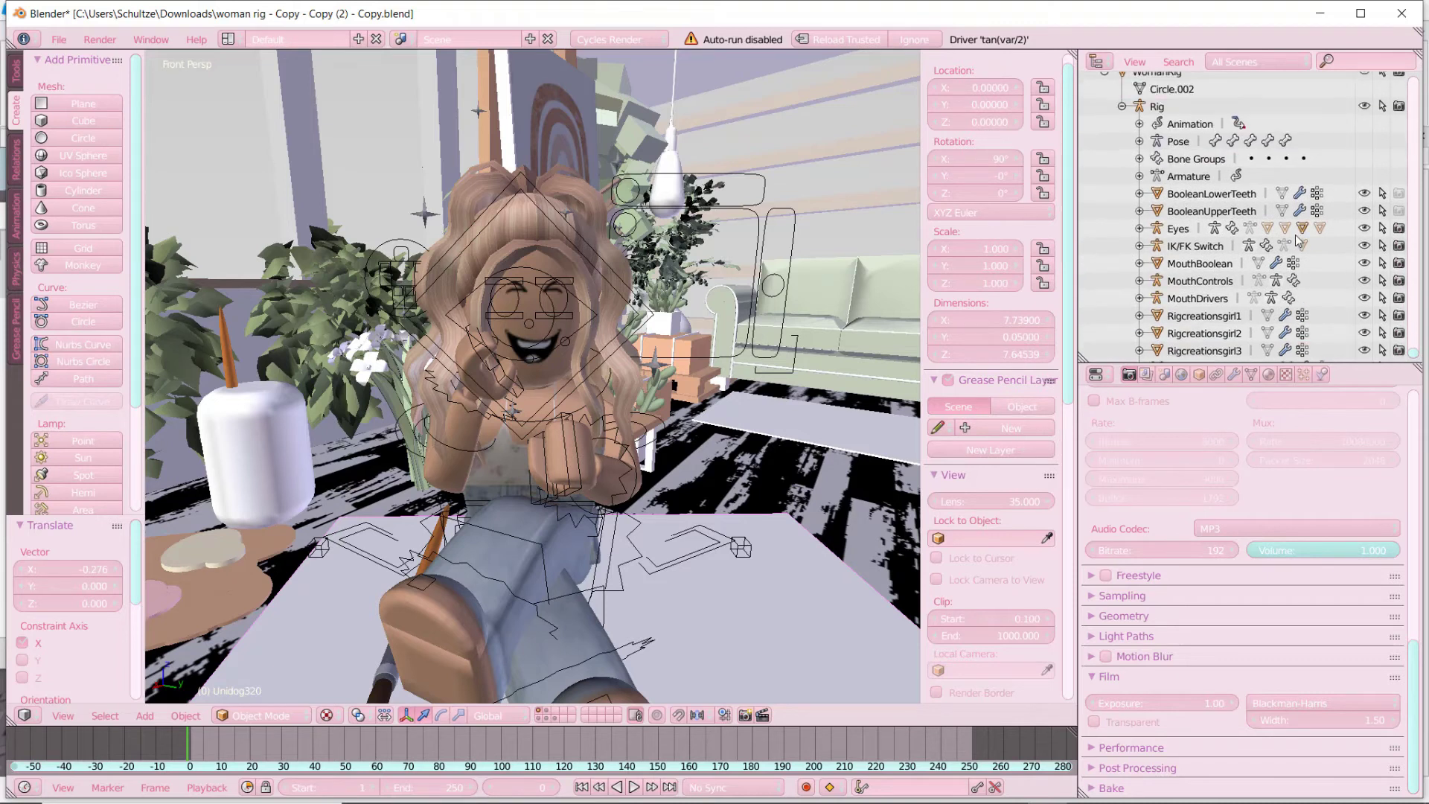
click(1400, 195)
click(1398, 212)
scroll(1398, 212, down, 3)
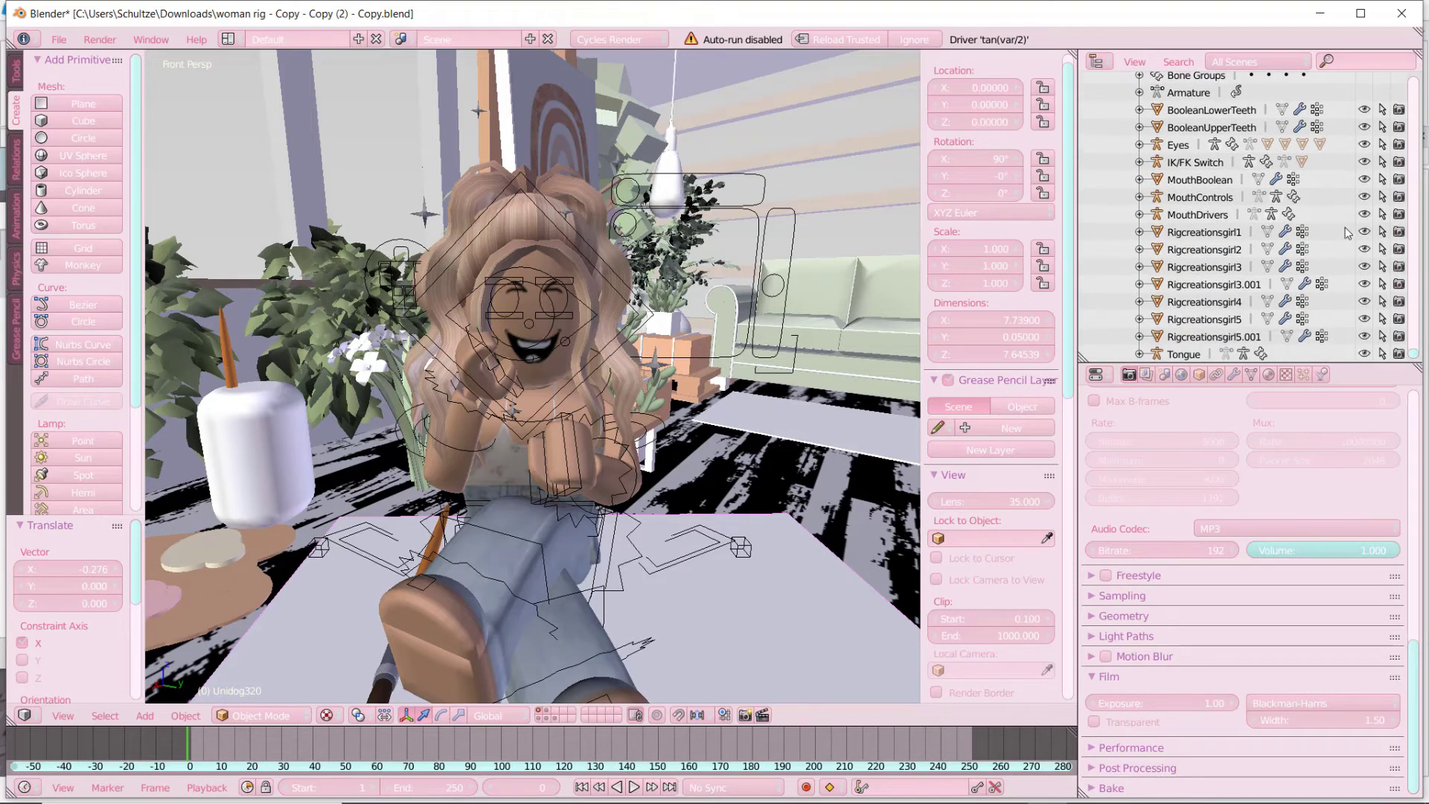
scroll(1381, 216, up, 10)
drag(1416, 356, 1425, 68)
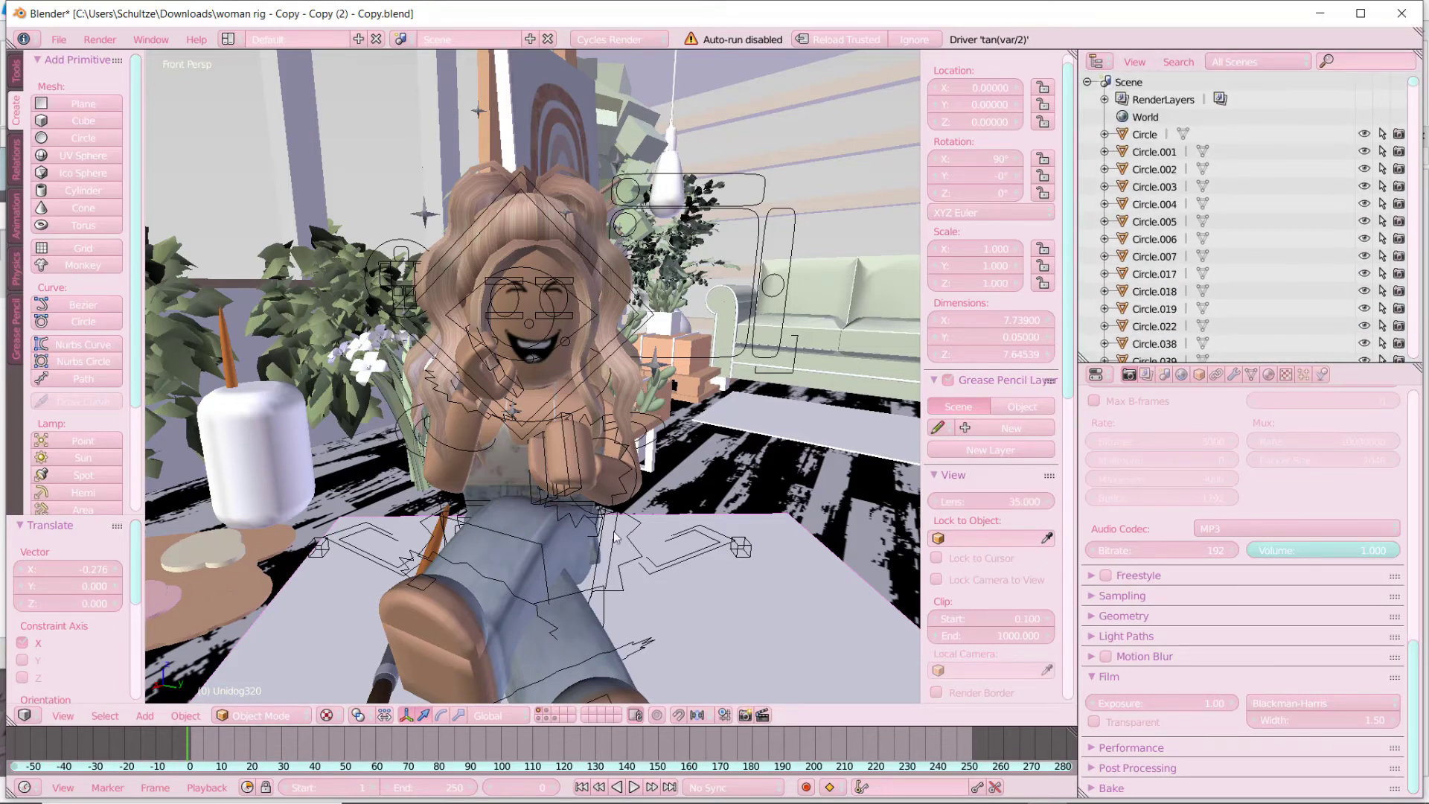
- Add a camera and, looking through it, fly it close in front of the seated avatar, to about X -13.84, Z 4.02
click(145, 715)
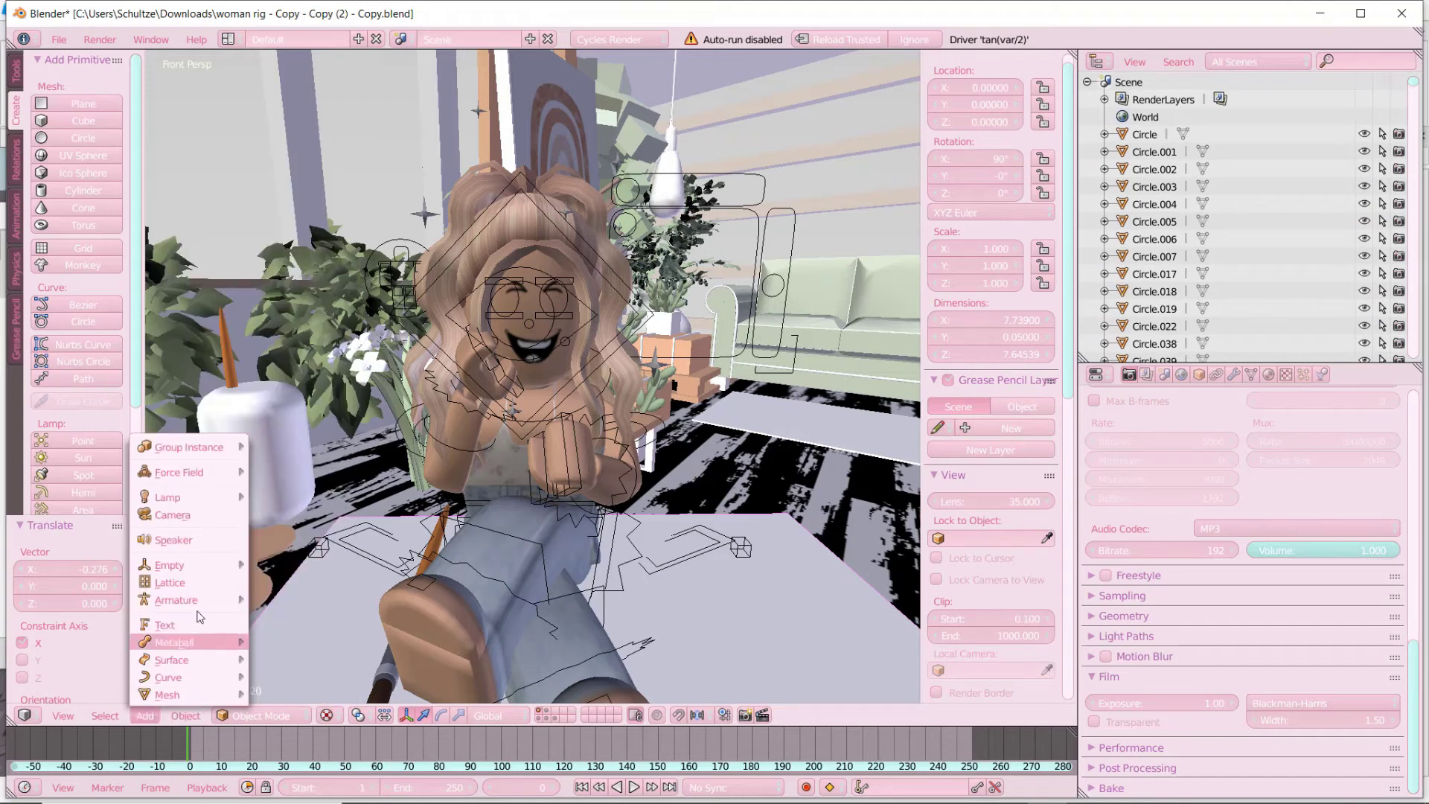
click(205, 514)
click(60, 718)
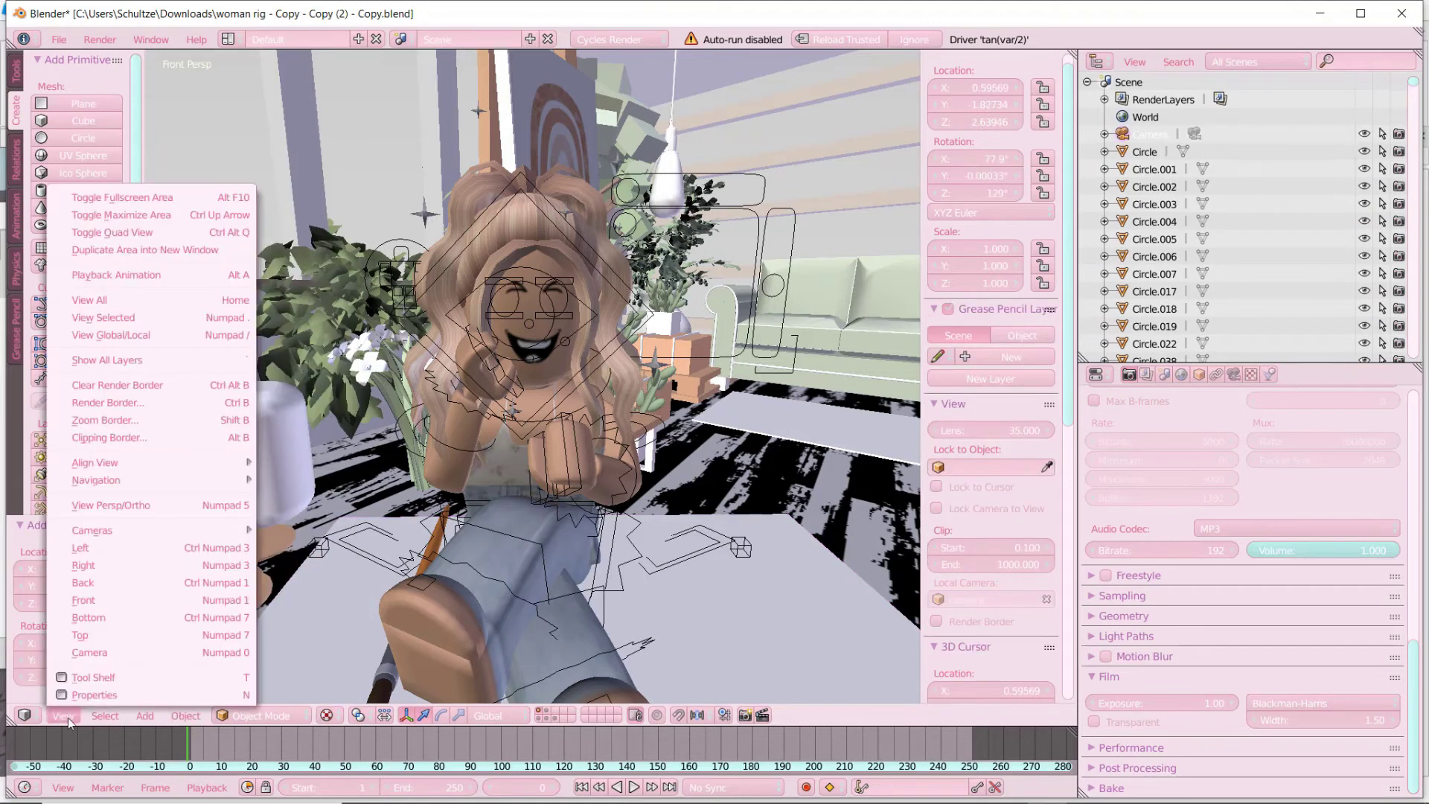
click(106, 654)
key(shift+f)
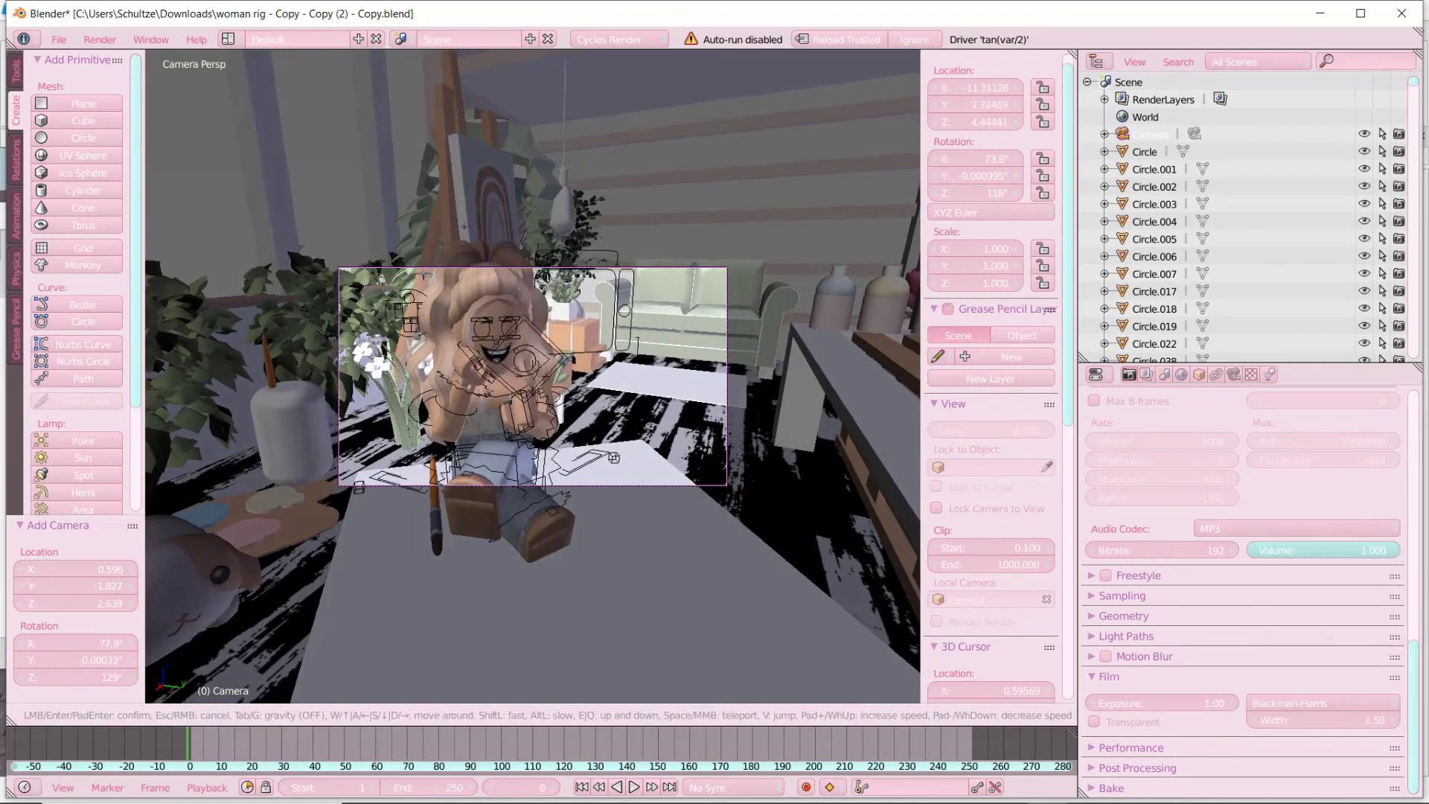
key(w)
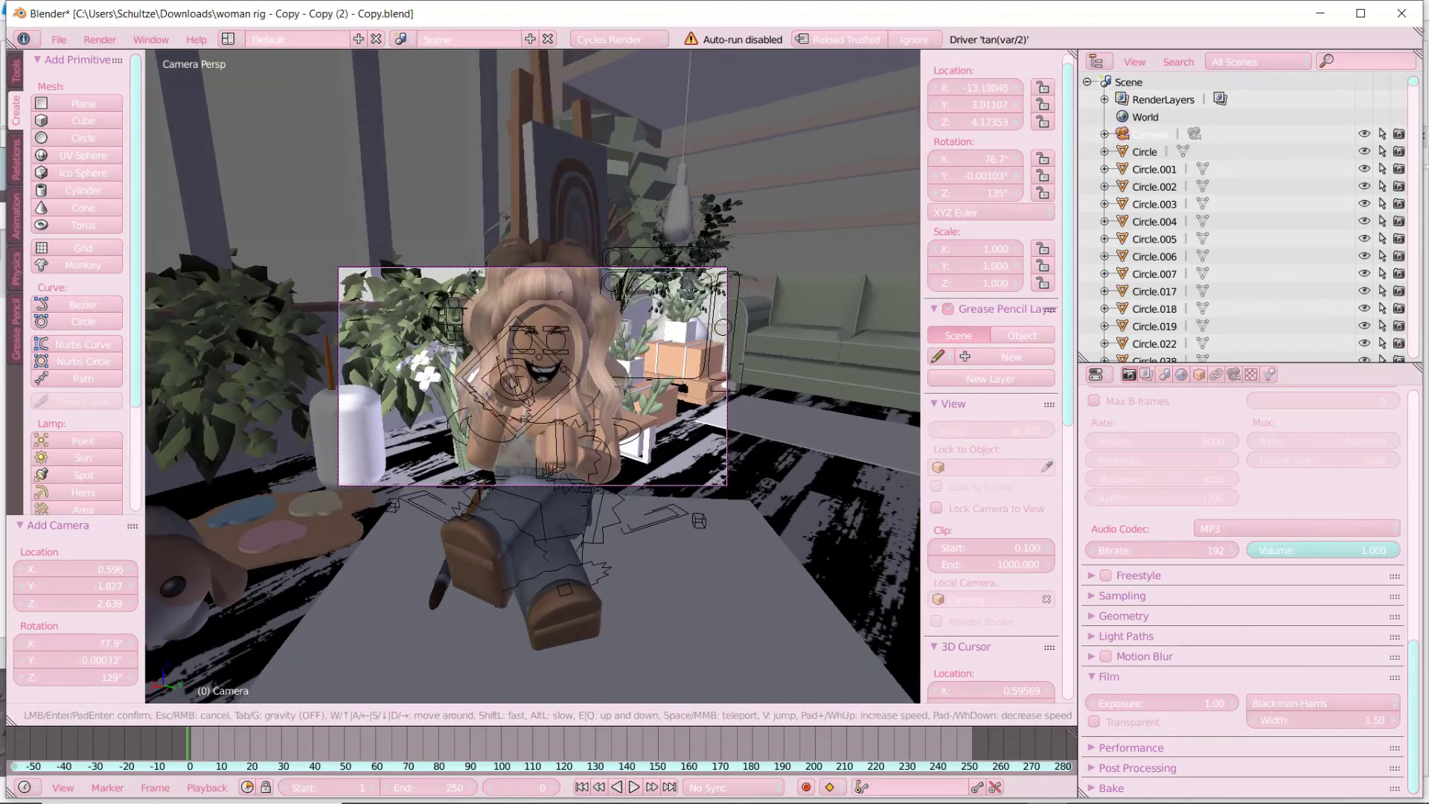
key(Return)
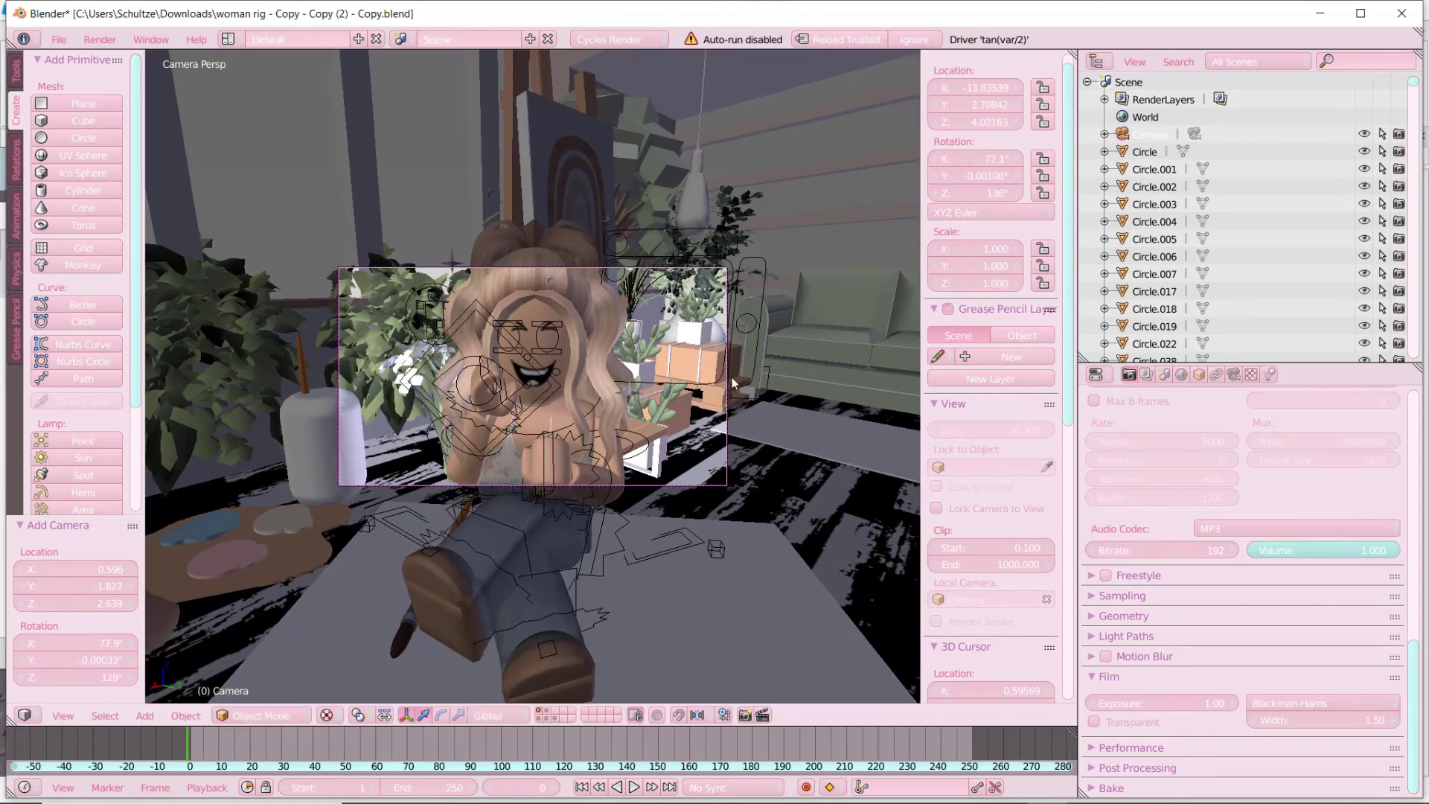
- Set the render resolution to a square 2000 px by 2000 px
scroll(1150, 445, up, 5)
scroll(1146, 499, up, 2)
scroll(542, 425, up, 4)
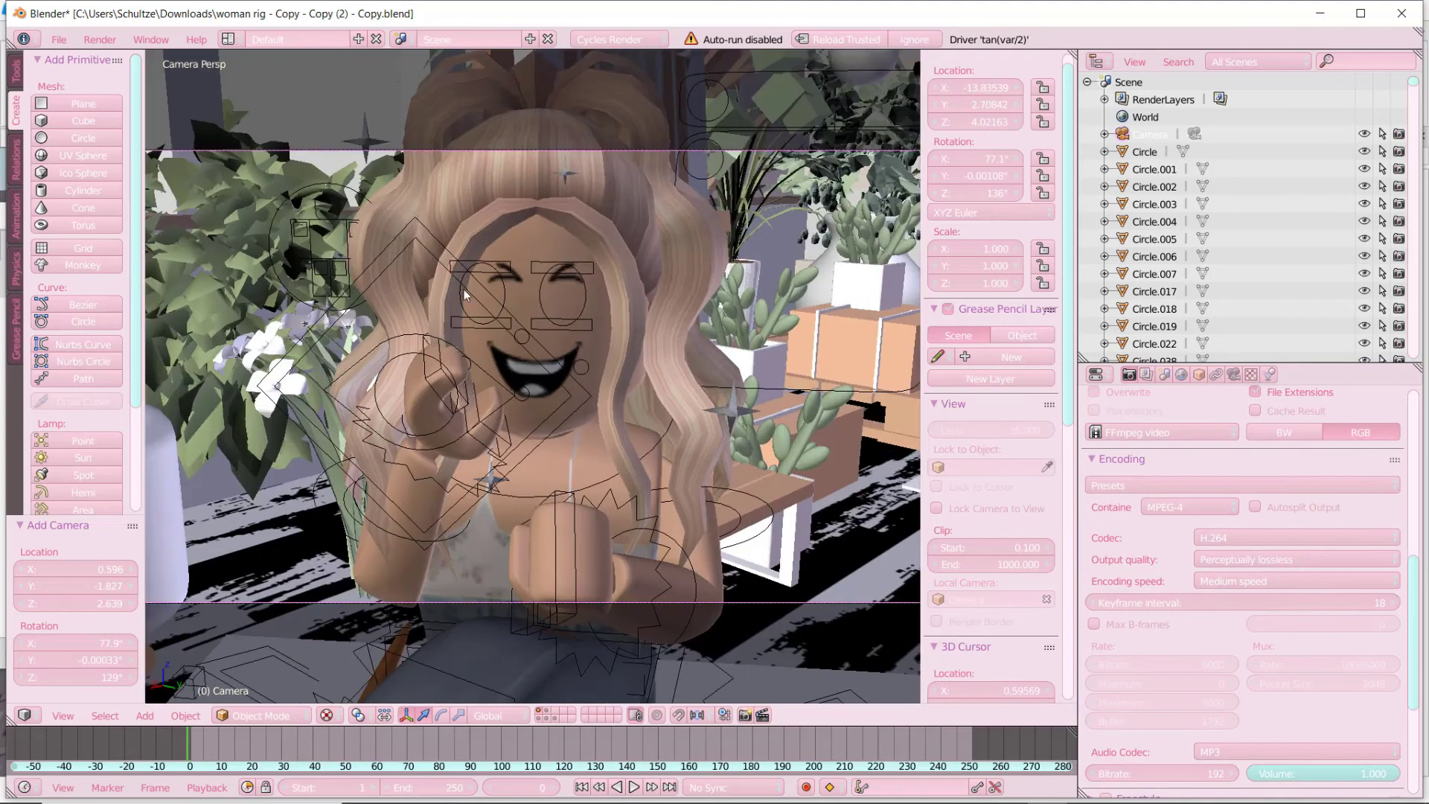
scroll(537, 327, down, 2)
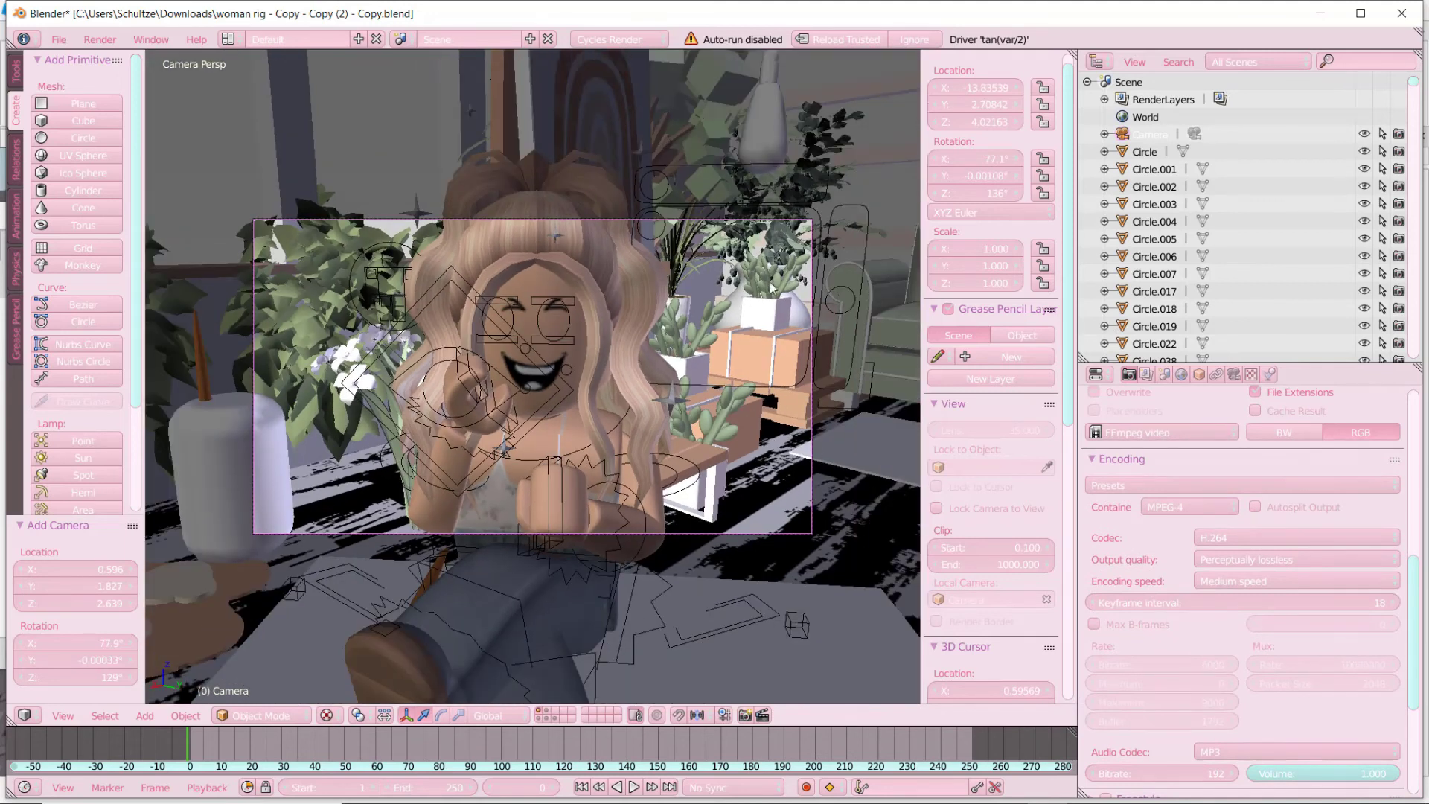
scroll(1248, 521, up, 3)
scroll(1249, 520, up, 8)
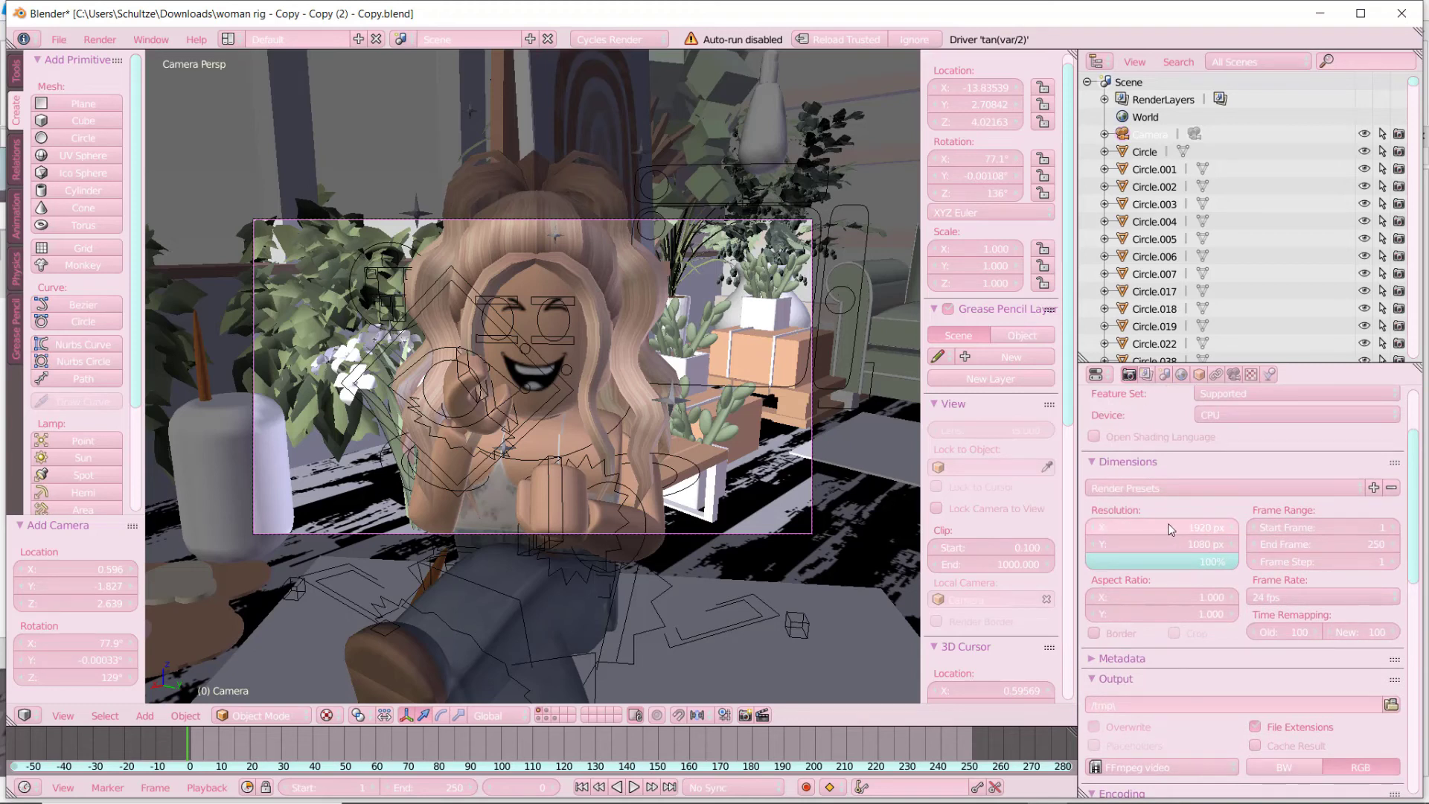
click(1201, 527)
key(BackSpace)
text(2000)
key(Return)
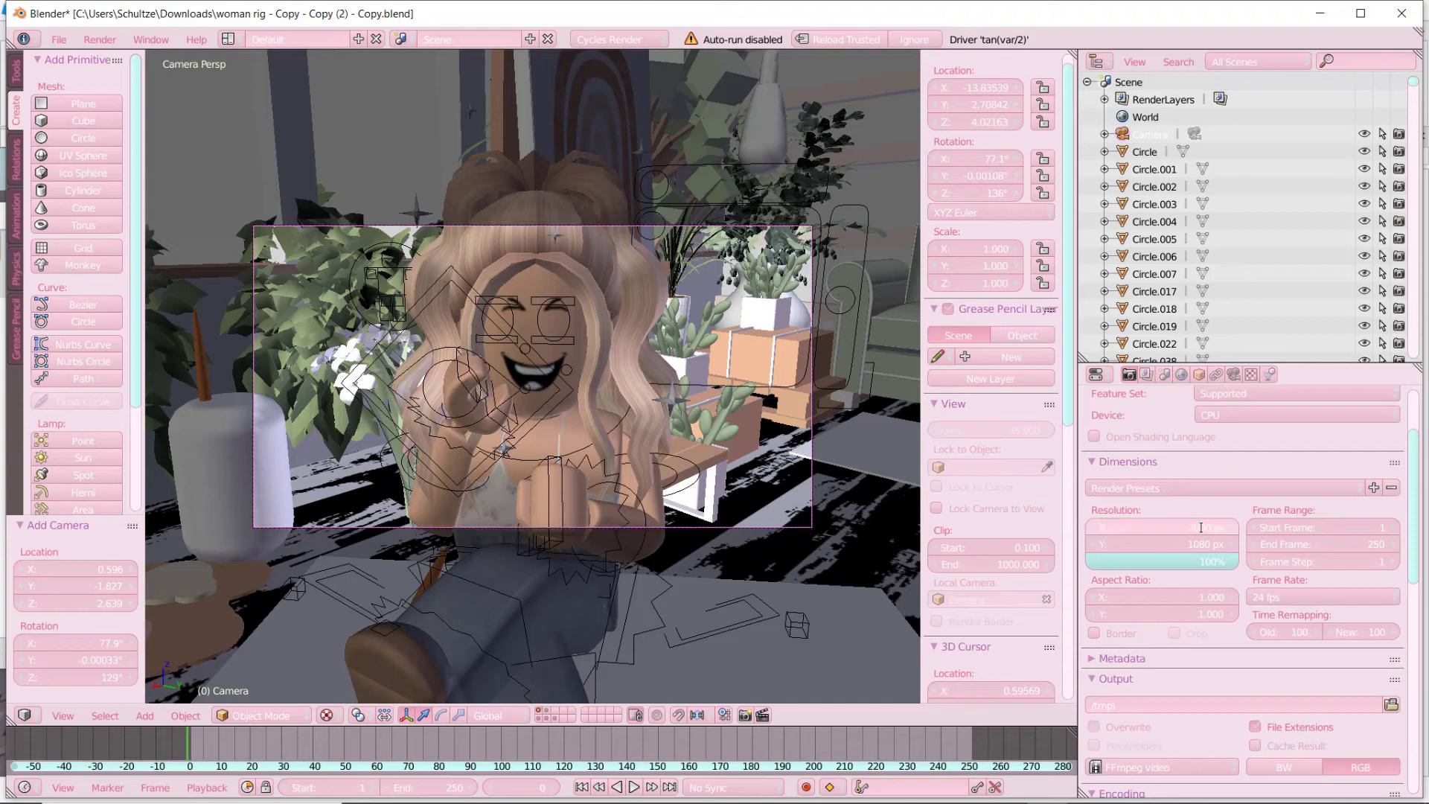
click(1220, 546)
key(BackSpace)
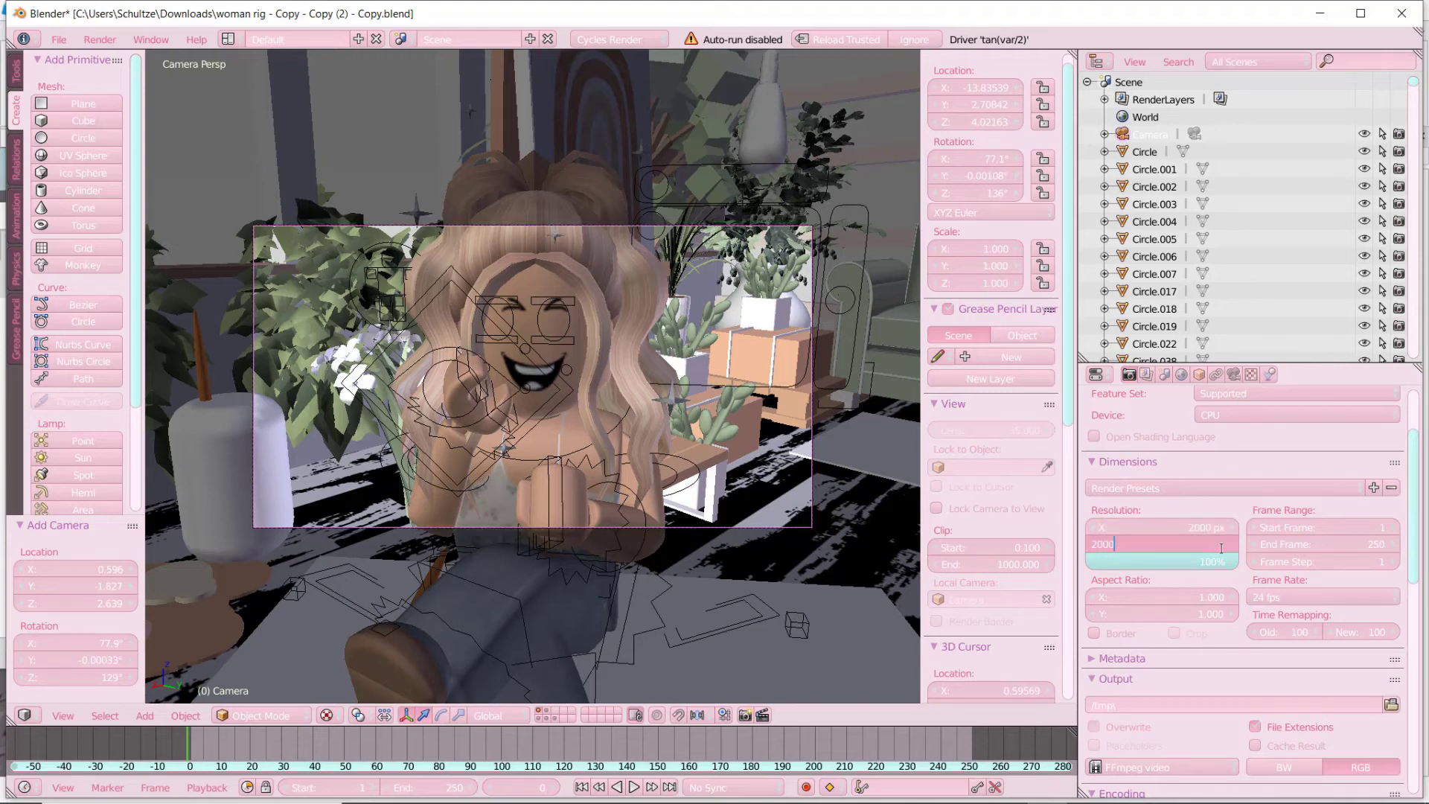
key(Return)
- Fly the camera back to frame the seated avatar from head to feet, at about X -13.24, Y 3.49, Z 4.33
key(shift+f)
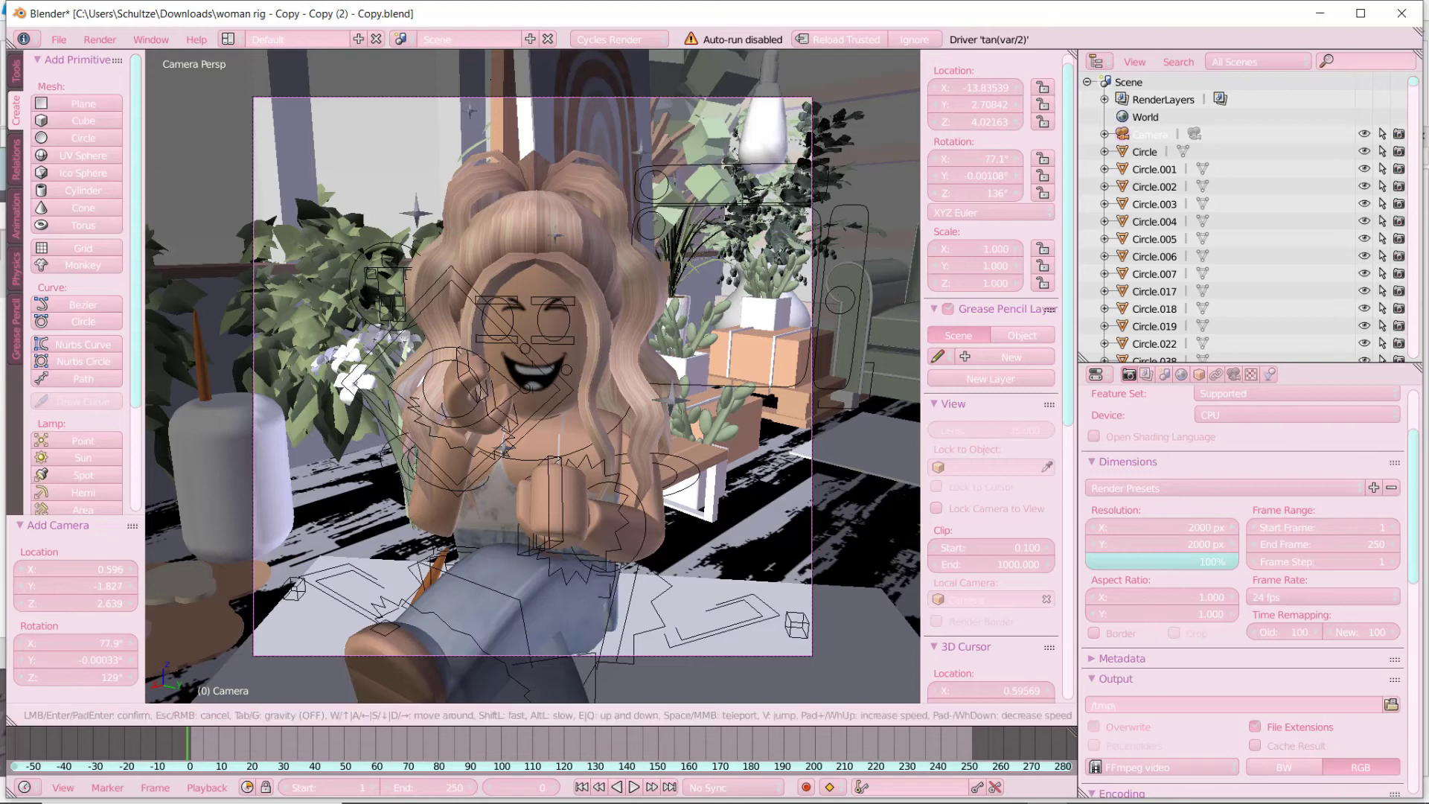
key(s)
key(w)
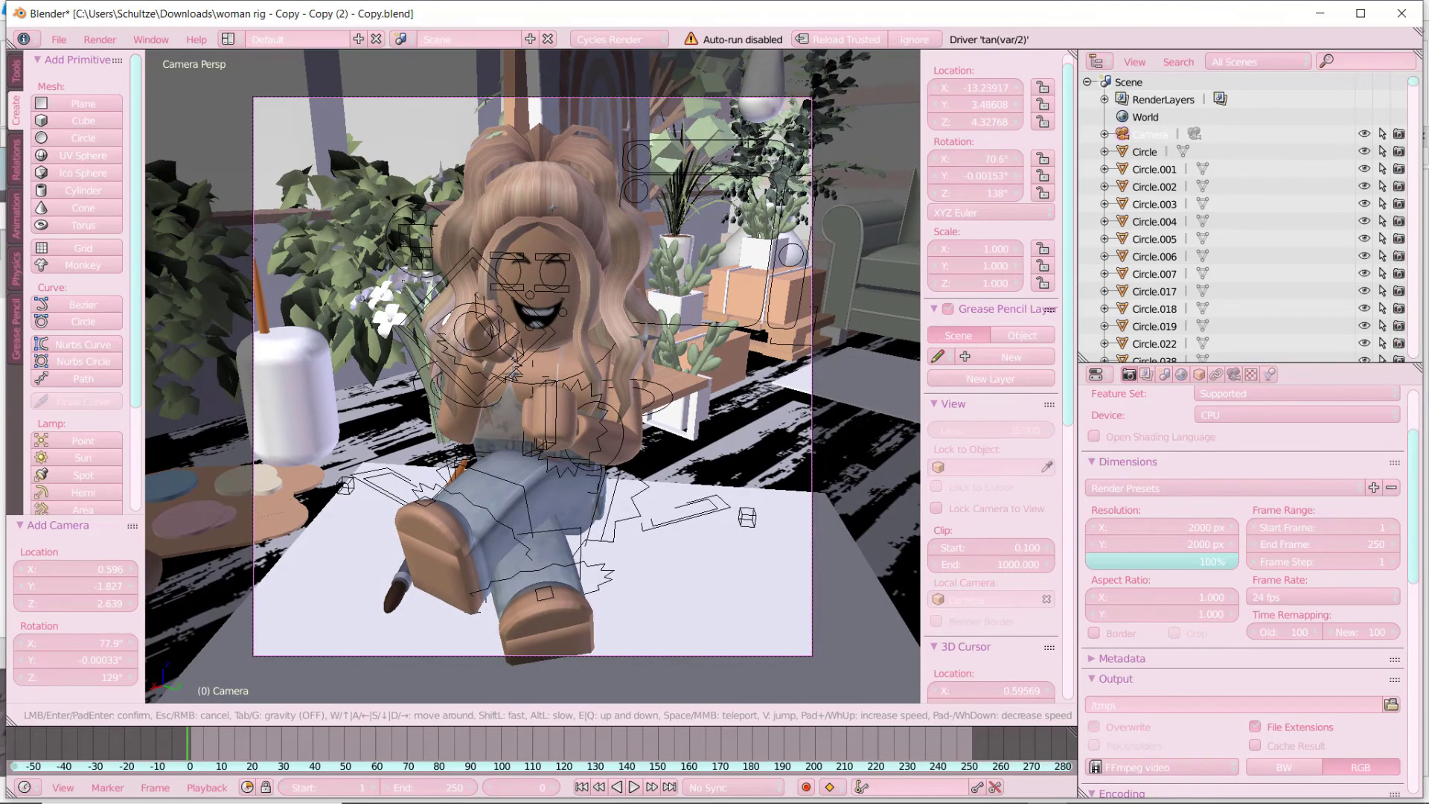
key(Return)
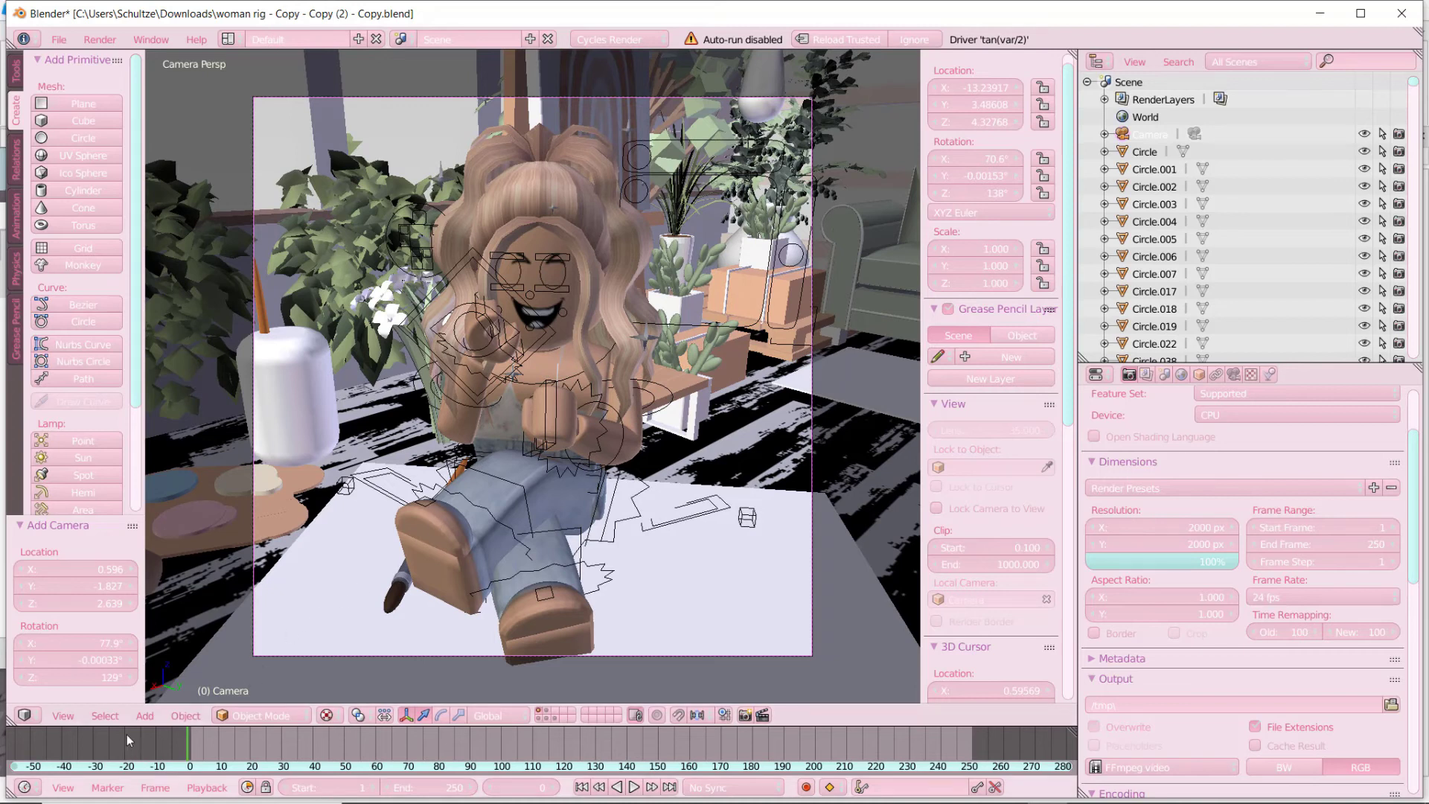
- Preview the camera view in Rendered shading and raise the Film exposure to about 1.48
click(326, 715)
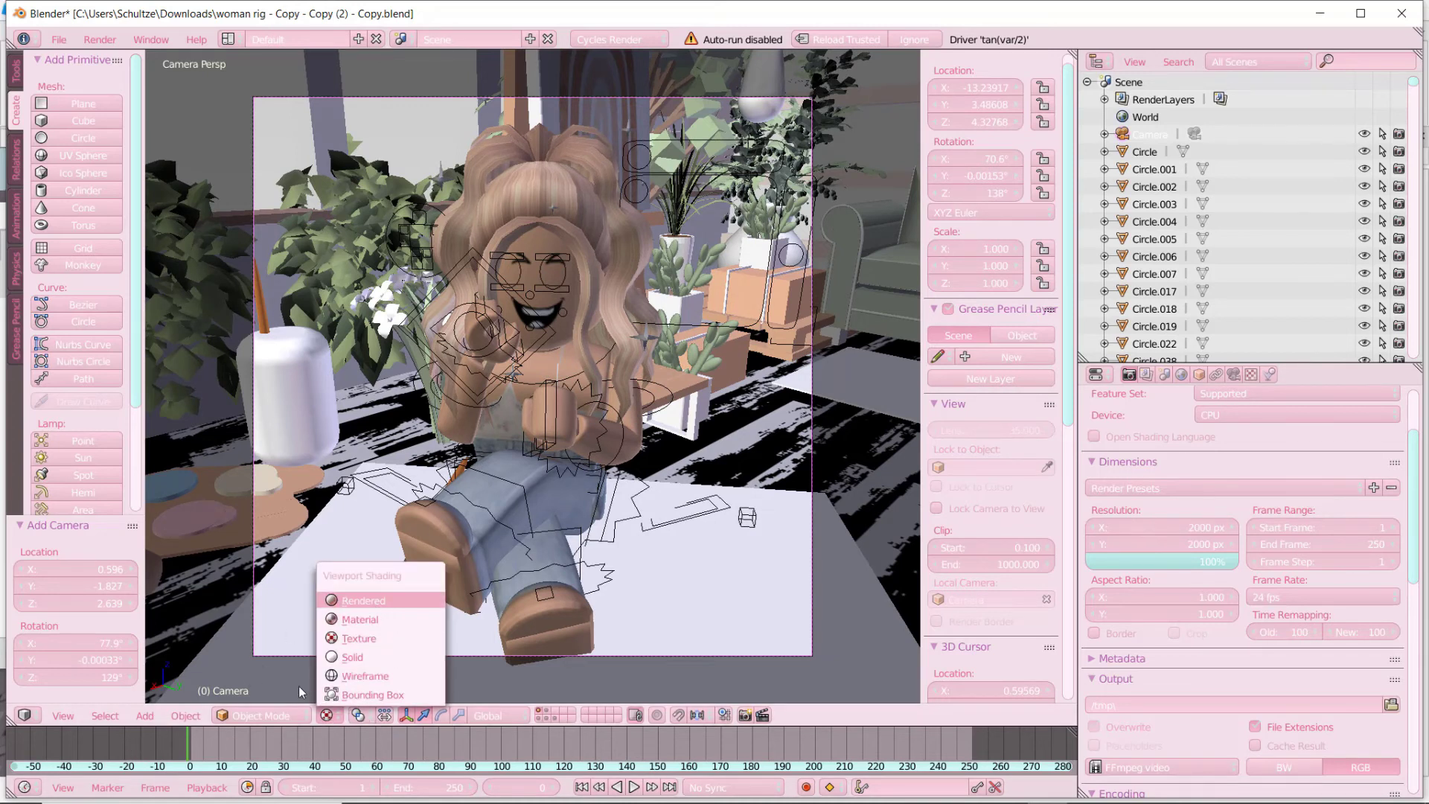
click(363, 600)
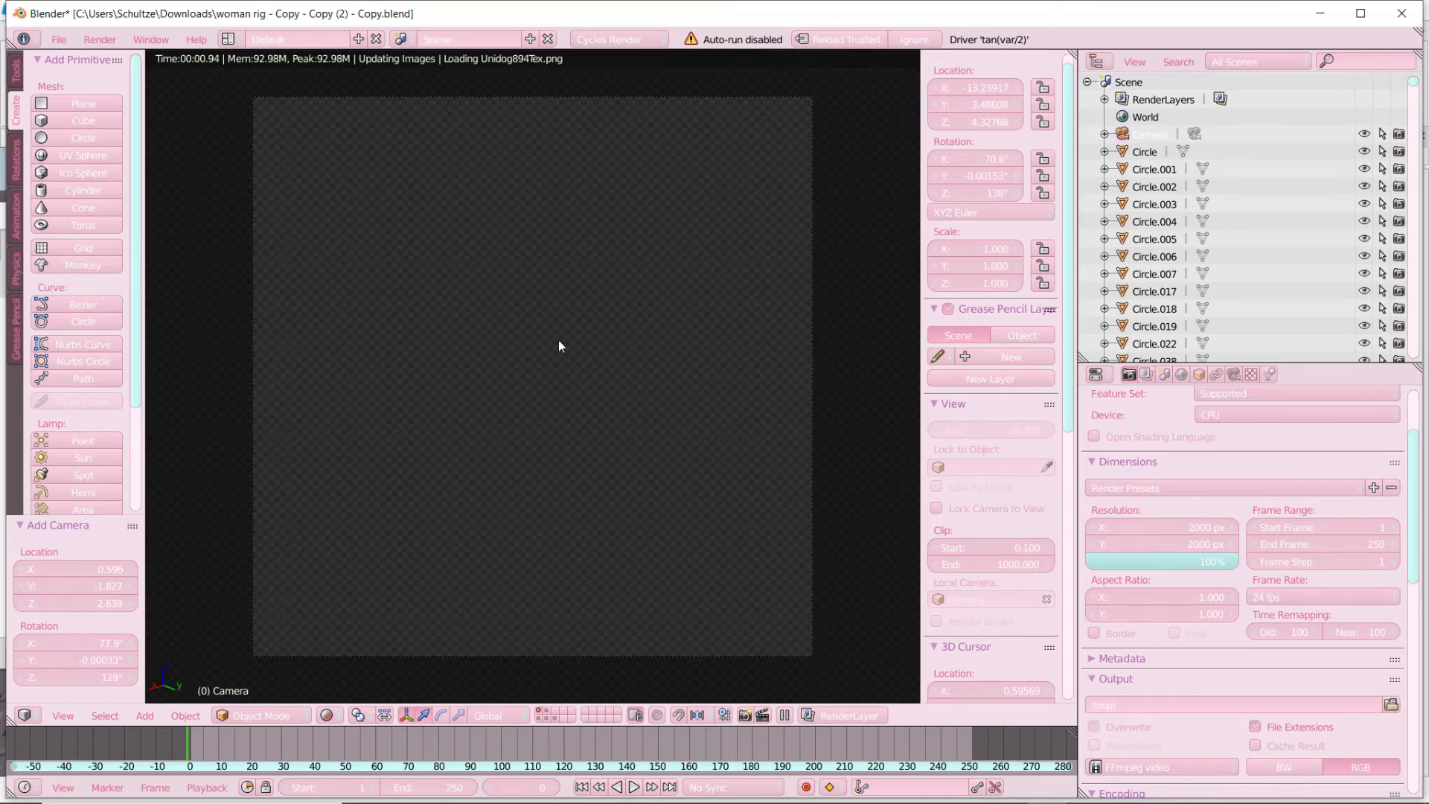
scroll(1186, 495, up, 2)
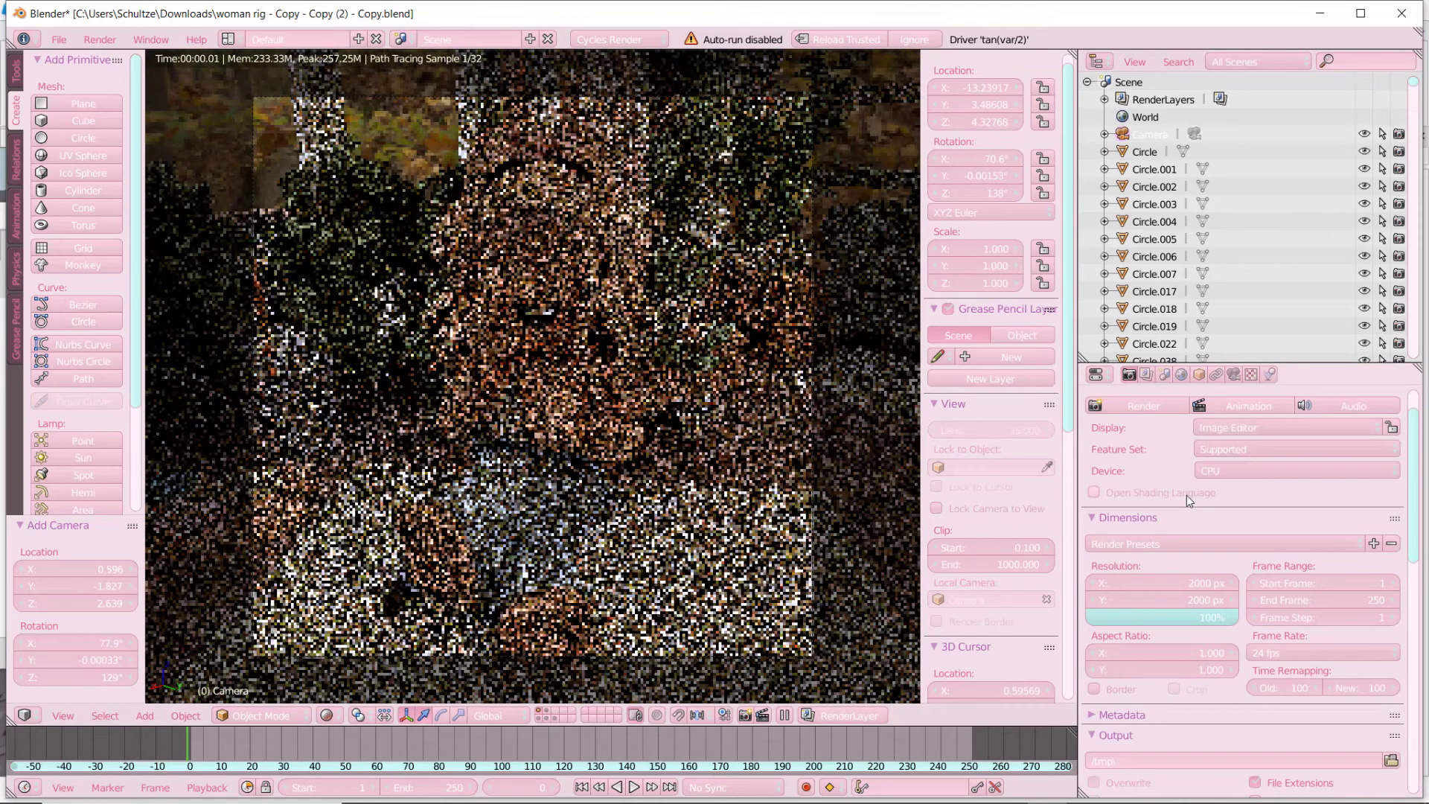
scroll(1186, 494, up, 2)
scroll(1205, 564, down, 10)
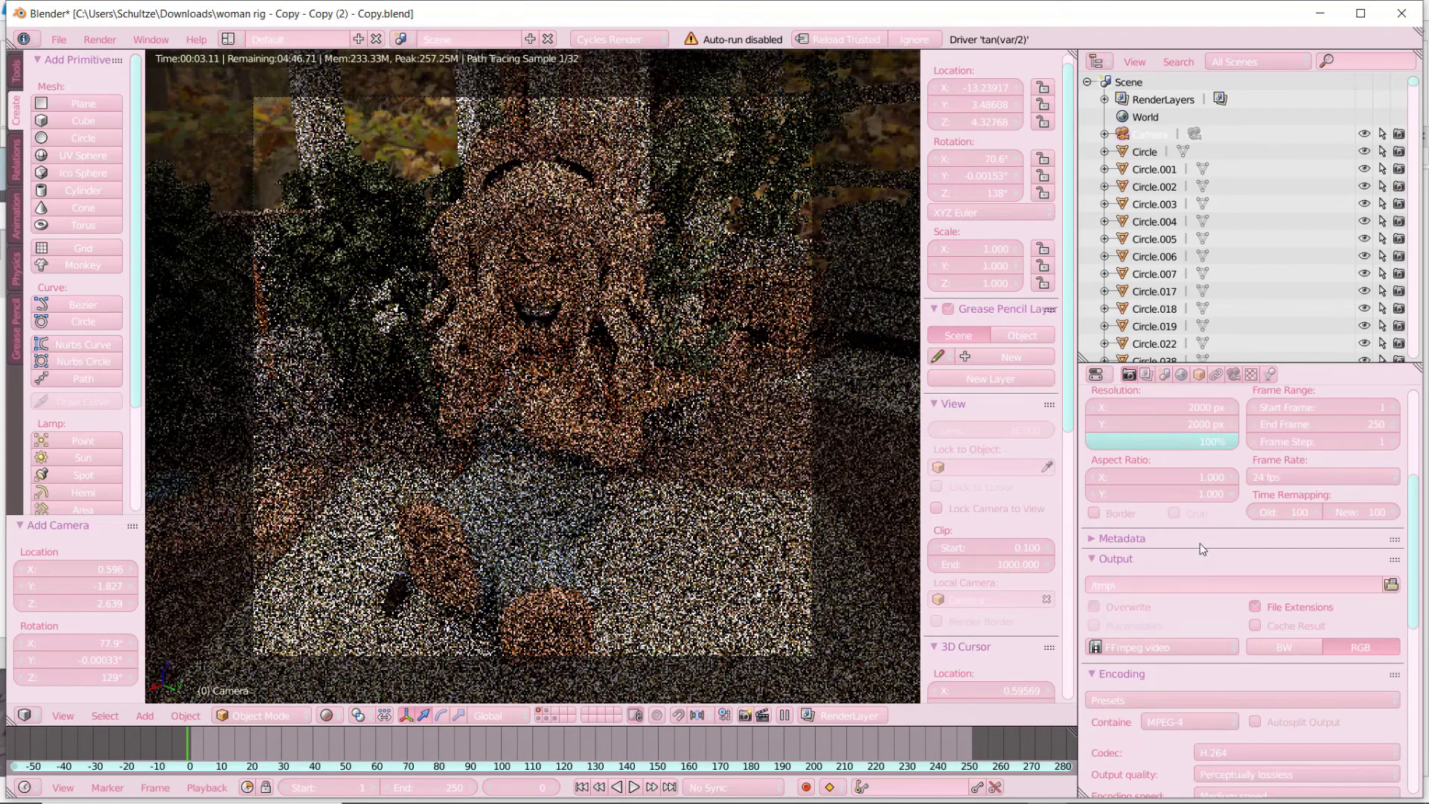
scroll(1226, 603, down, 7)
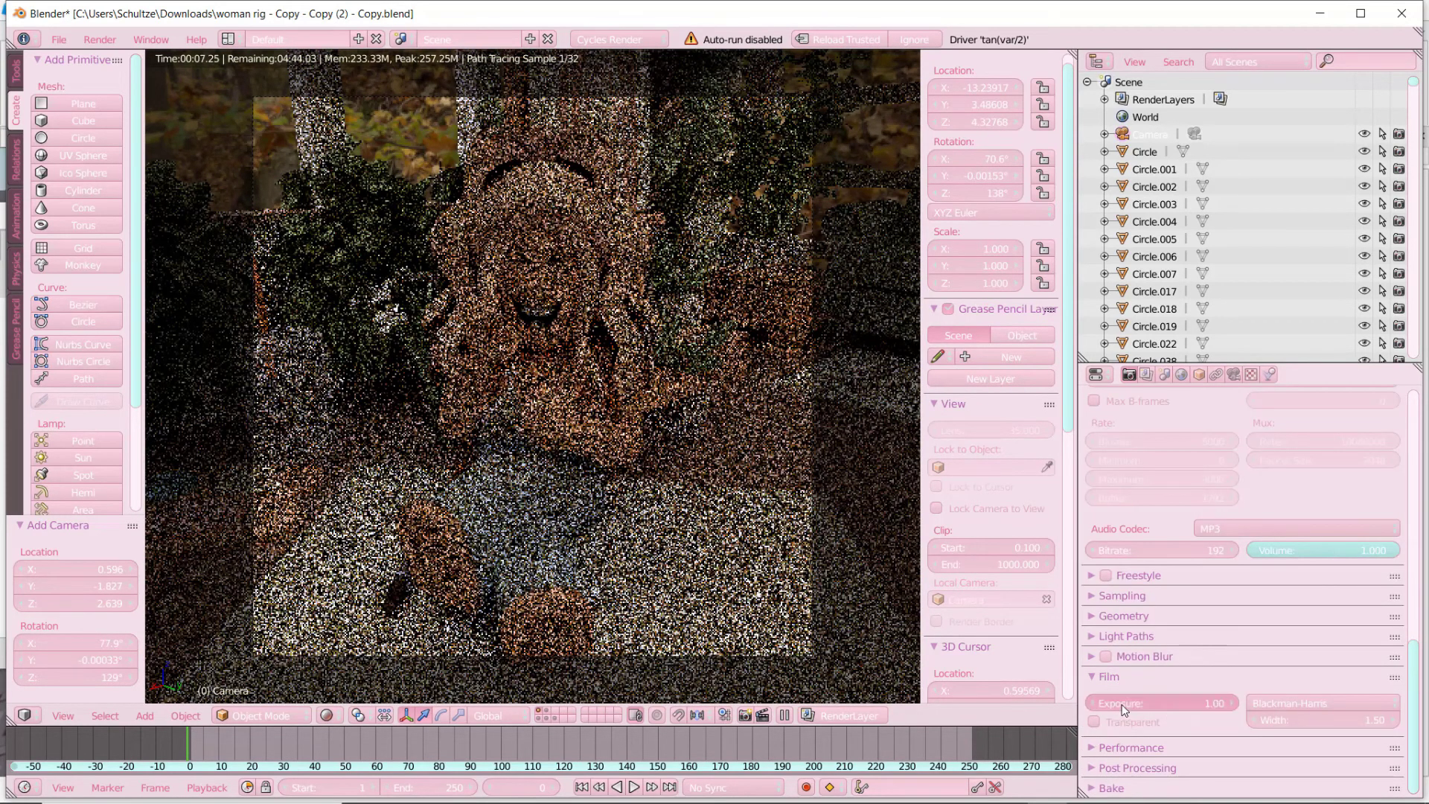
drag(1183, 703, 1195, 703)
drag(1194, 703, 1197, 704)
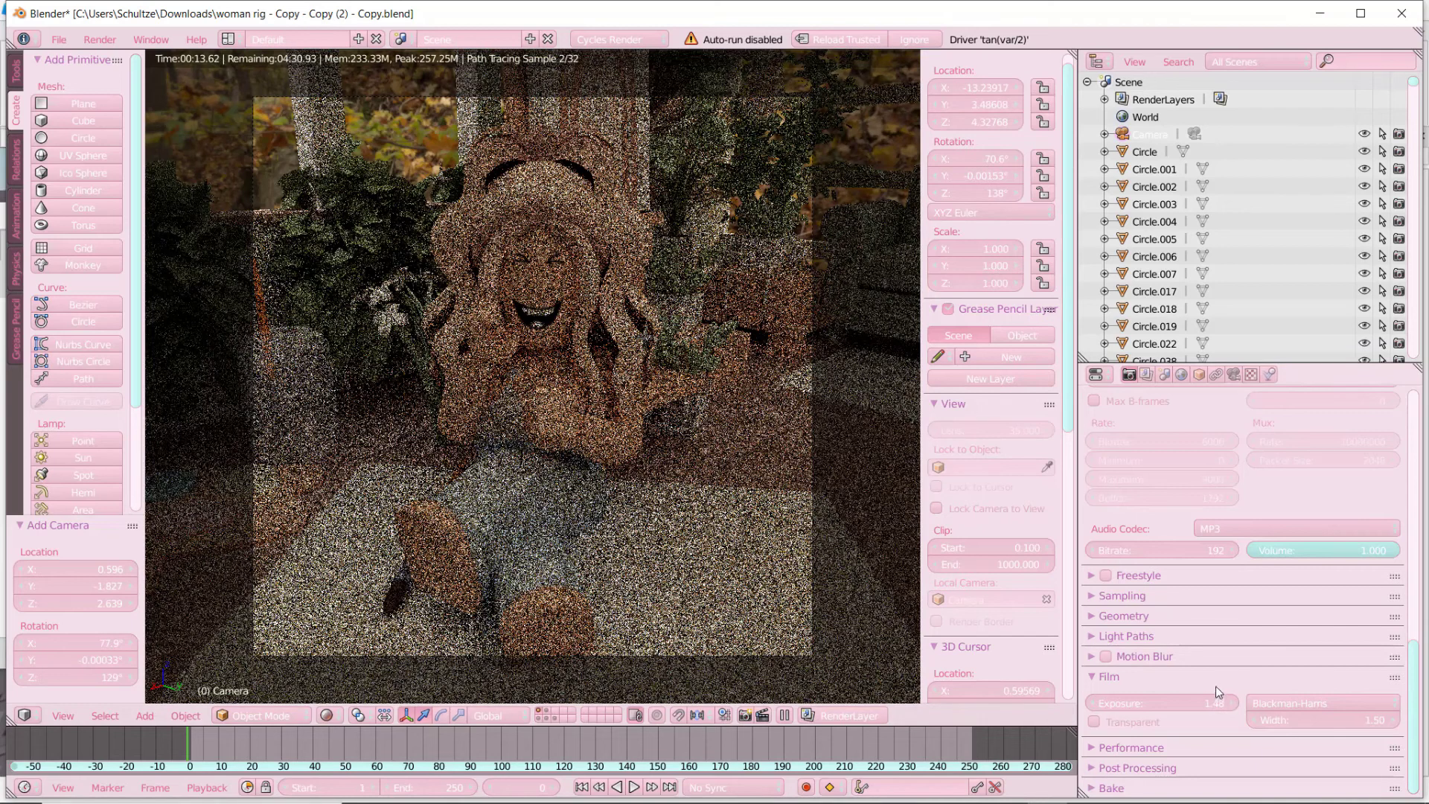
- Render the scene as a still image and open the image commands for saving the result
scroll(1216, 685, up, 5)
scroll(1216, 666, up, 15)
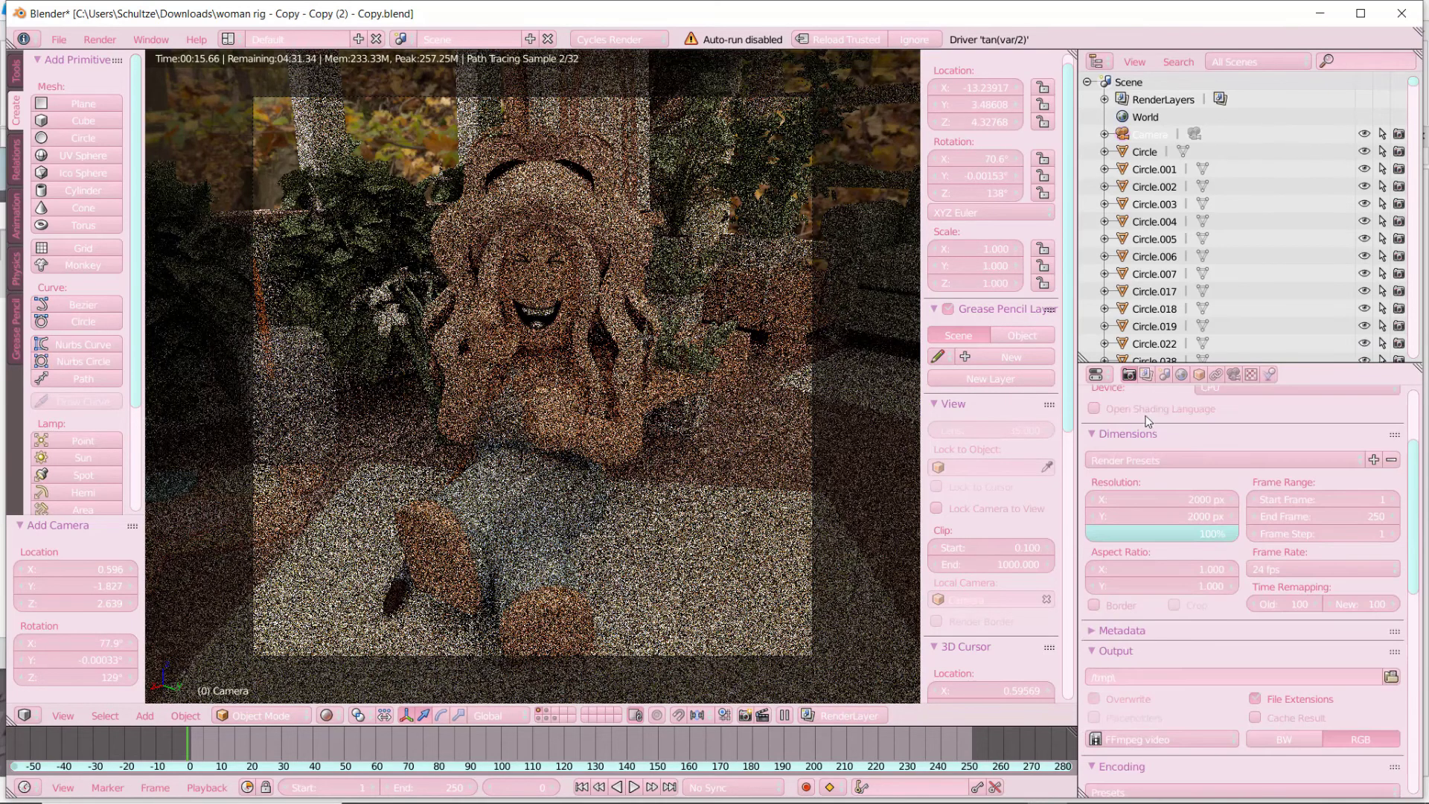
click(1152, 455)
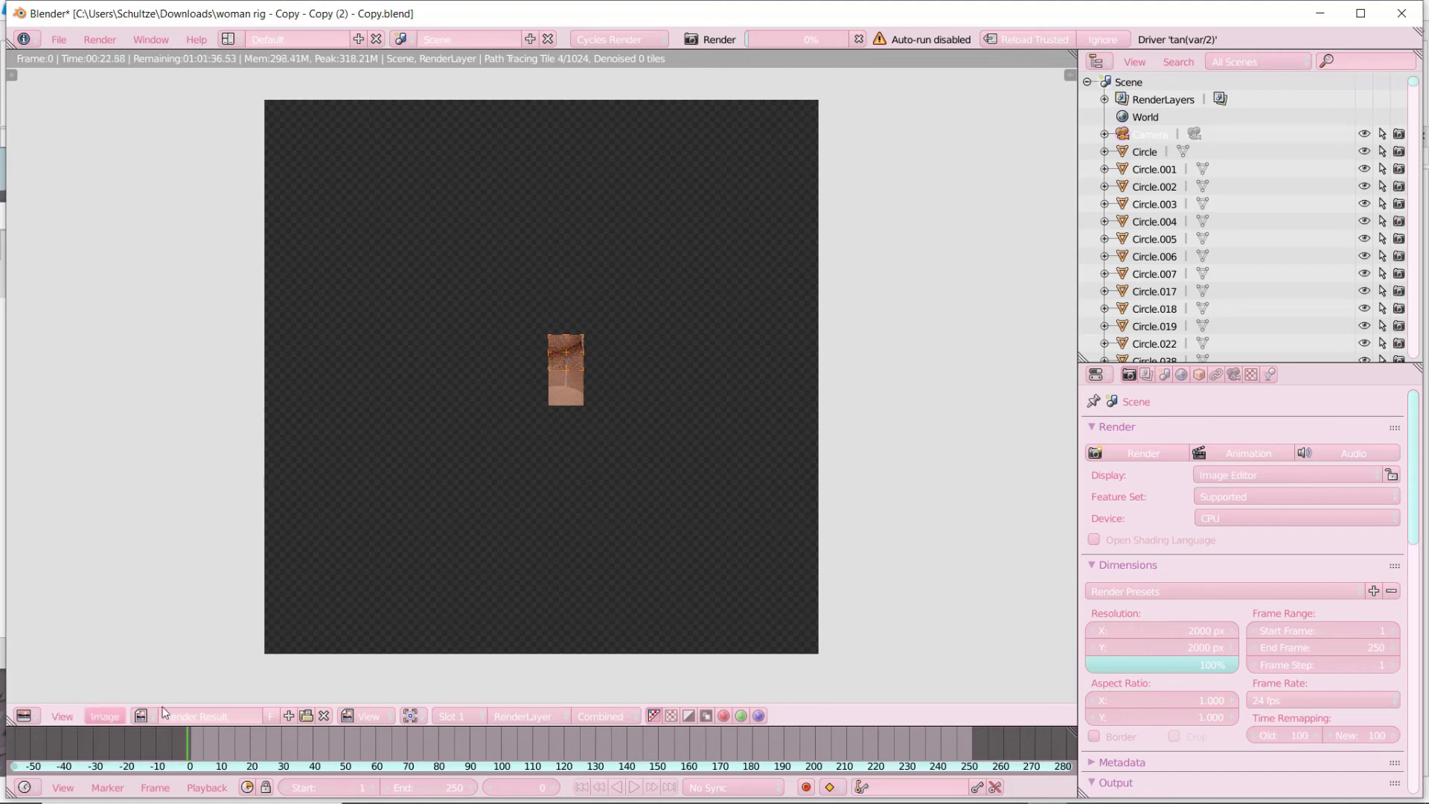
click(104, 716)
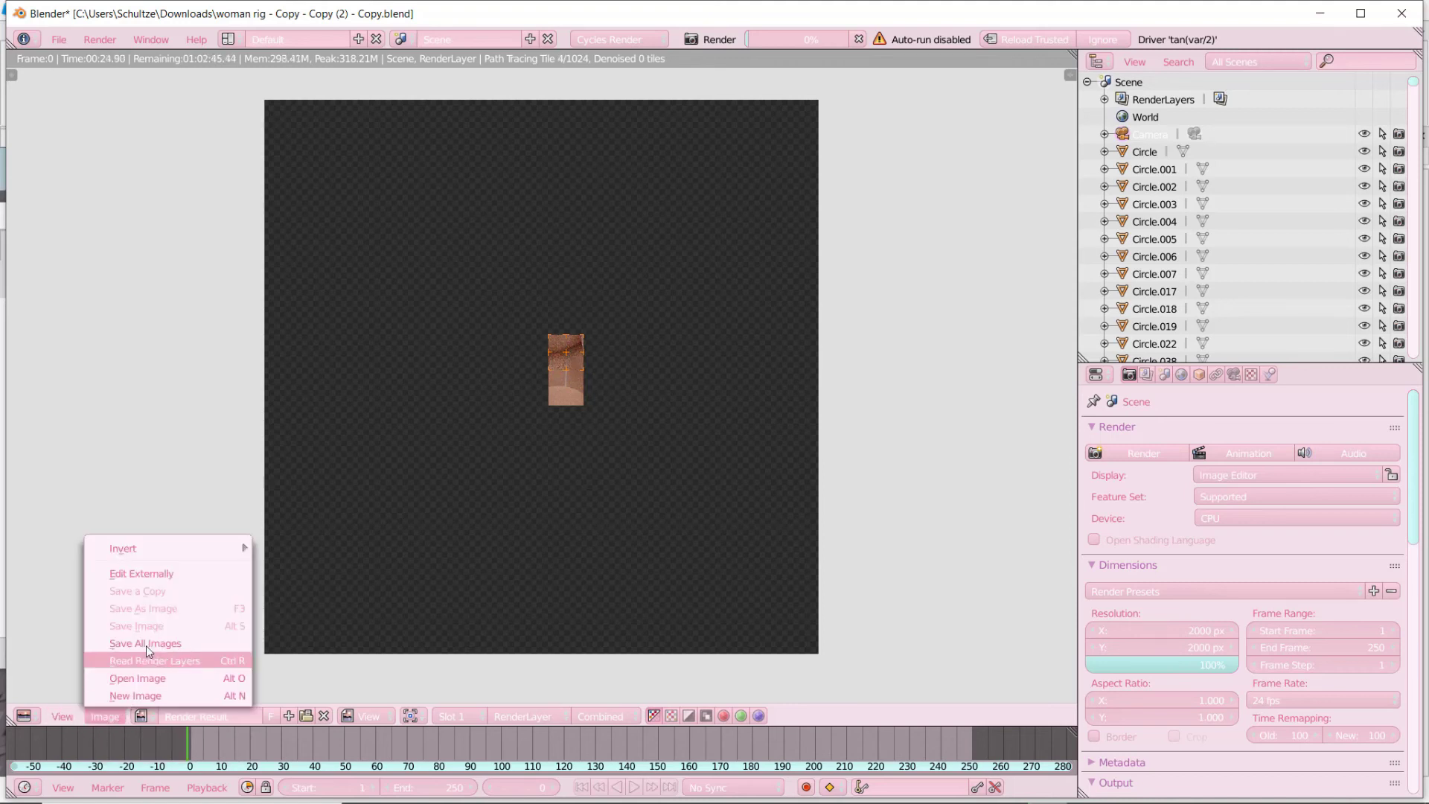